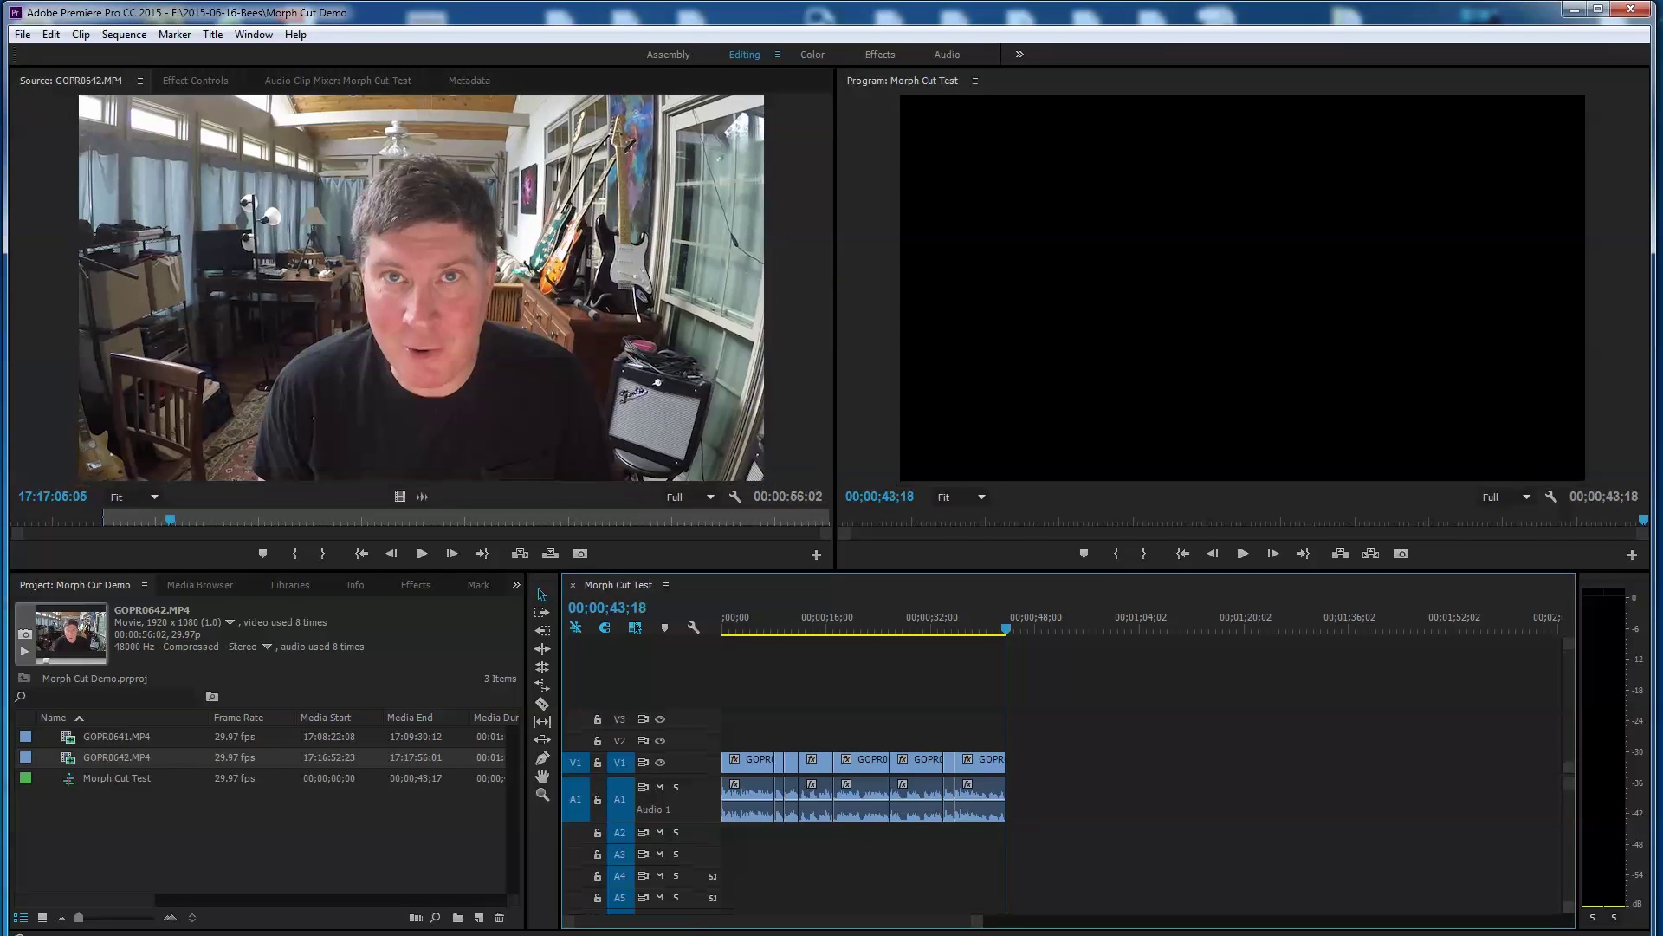
Shrink the Premiere window to fit the screen and rewind the playhead to 00;00;00;00.
{"action": "left_click_drag", "start_coordinate": [1187, 935], "coordinate": [1187, 927]}
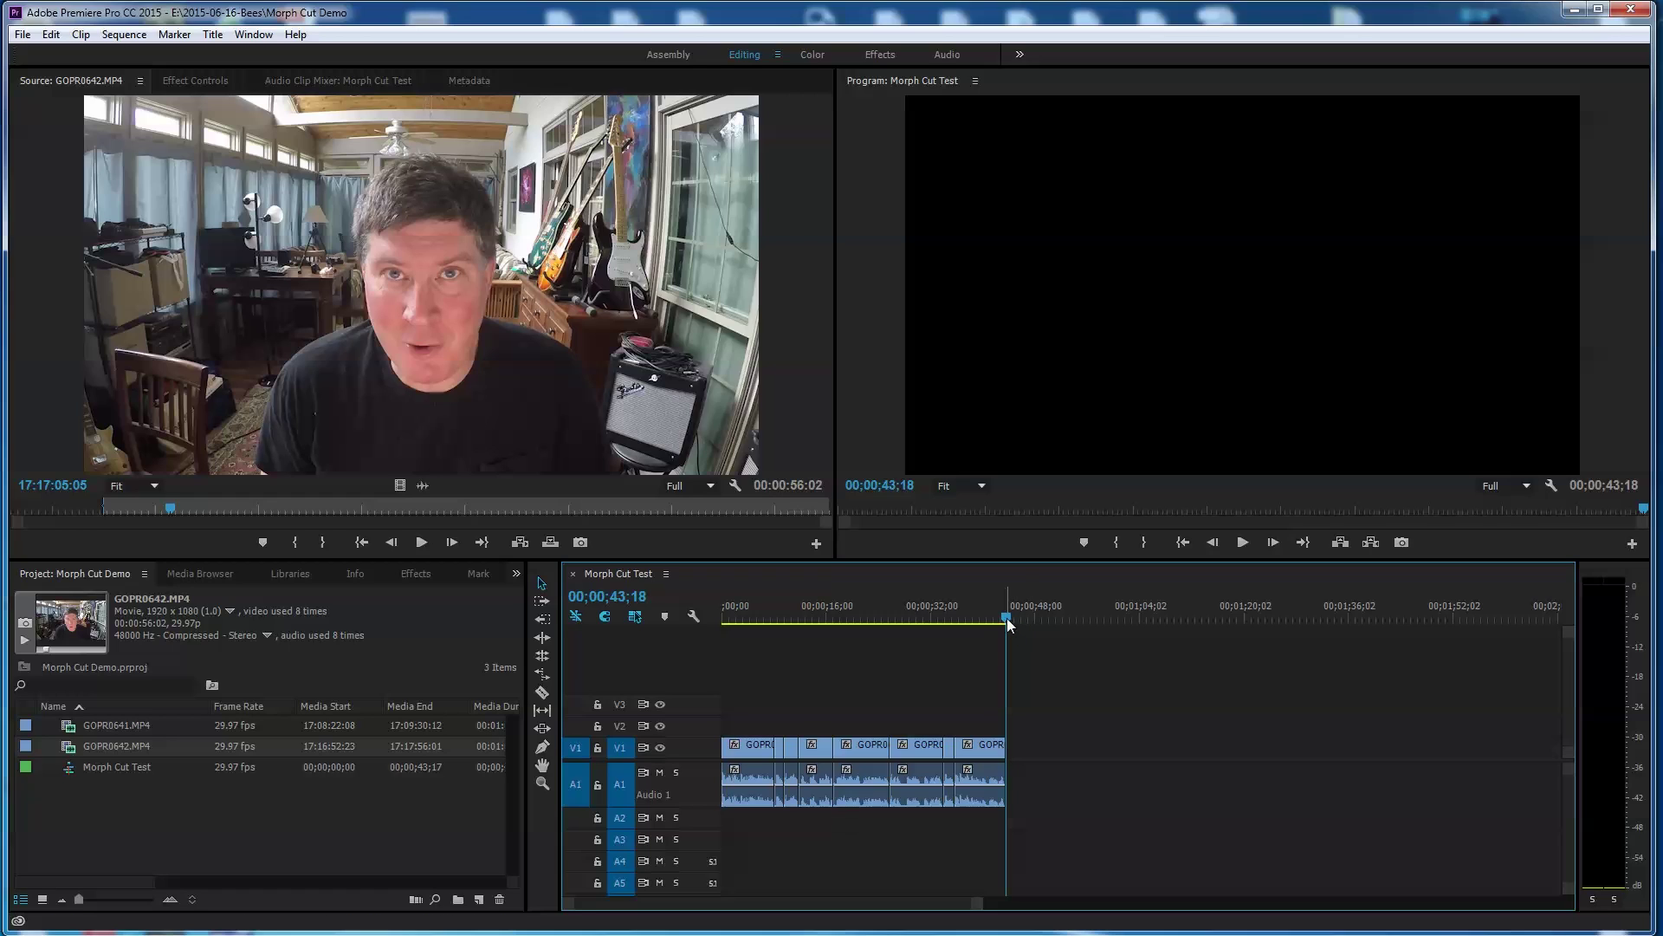
{"action": "left_click_drag", "start_coordinate": [1007, 617], "coordinate": [751, 653]}
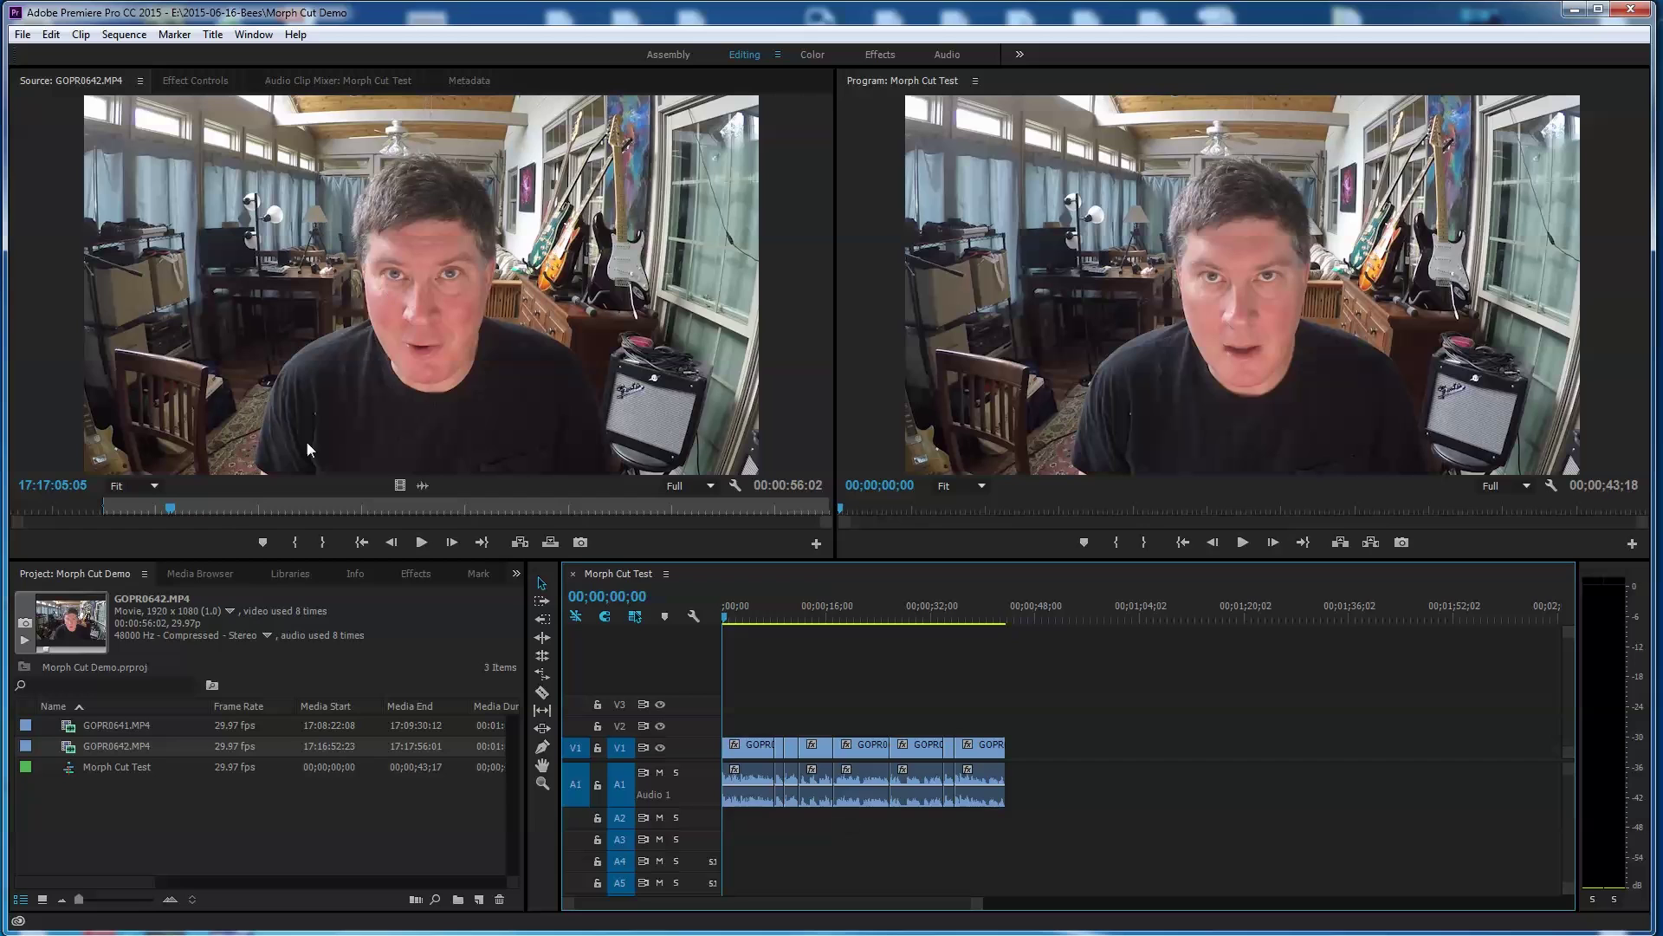
{"action": "left_click_drag", "start_coordinate": [170, 510], "coordinate": [116, 518]}
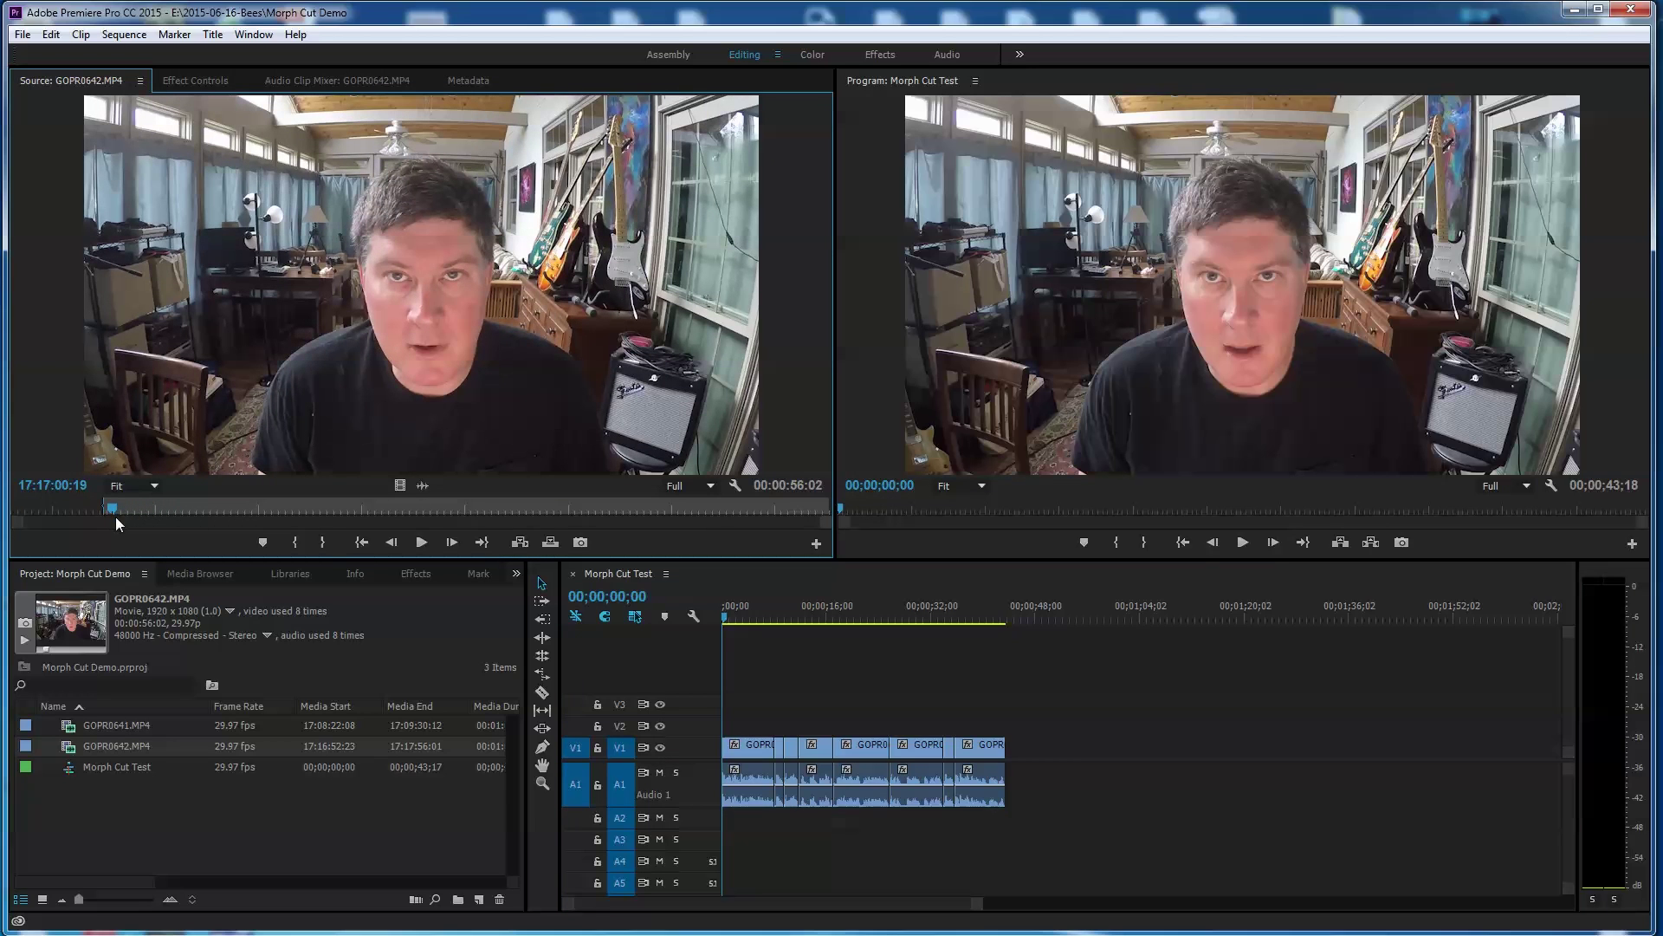
{"action": "left_click", "coordinate": [422, 544]}
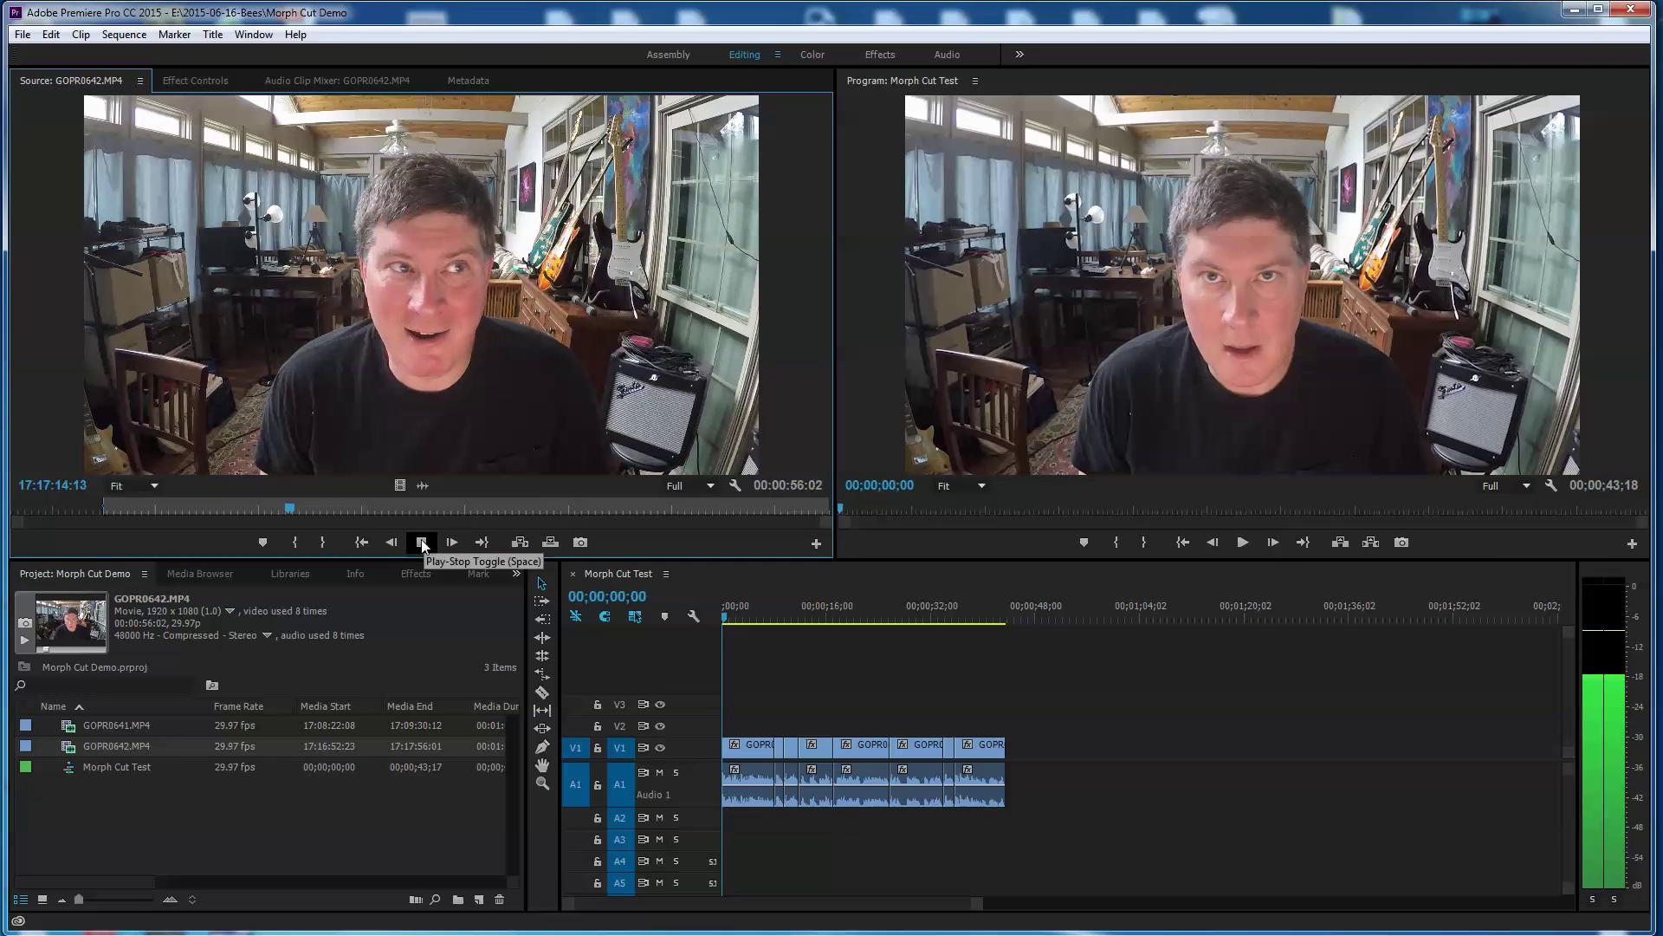
{"action": "left_click", "coordinate": [421, 542]}
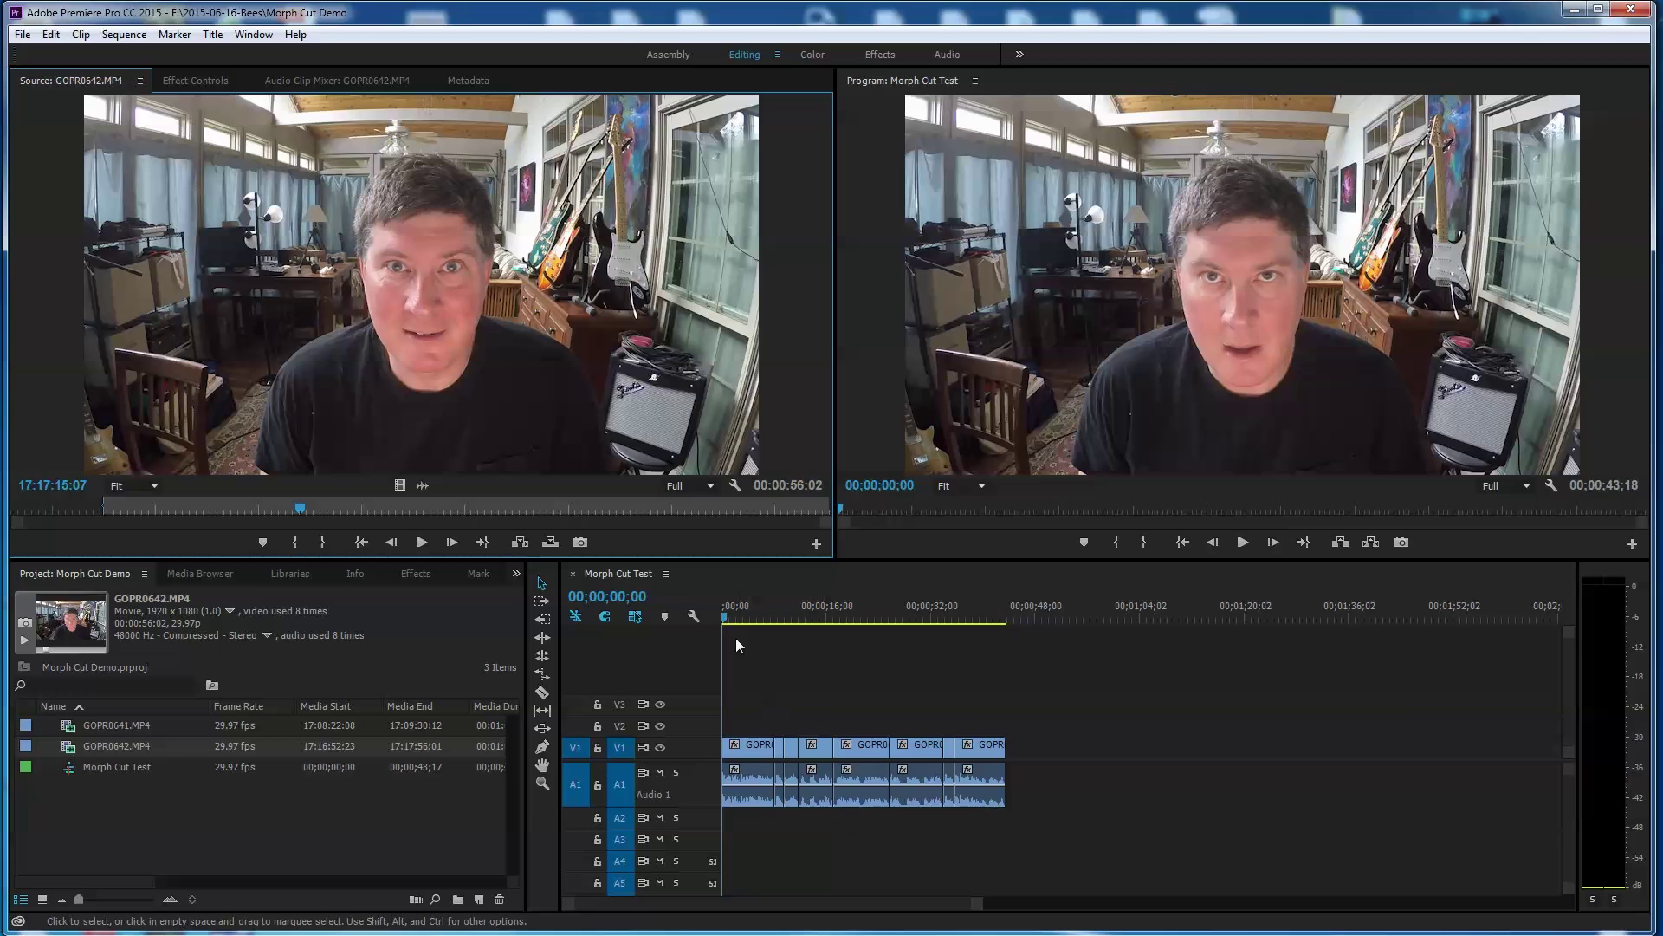
{"action": "left_click_drag", "start_coordinate": [723, 615], "coordinate": [762, 616]}
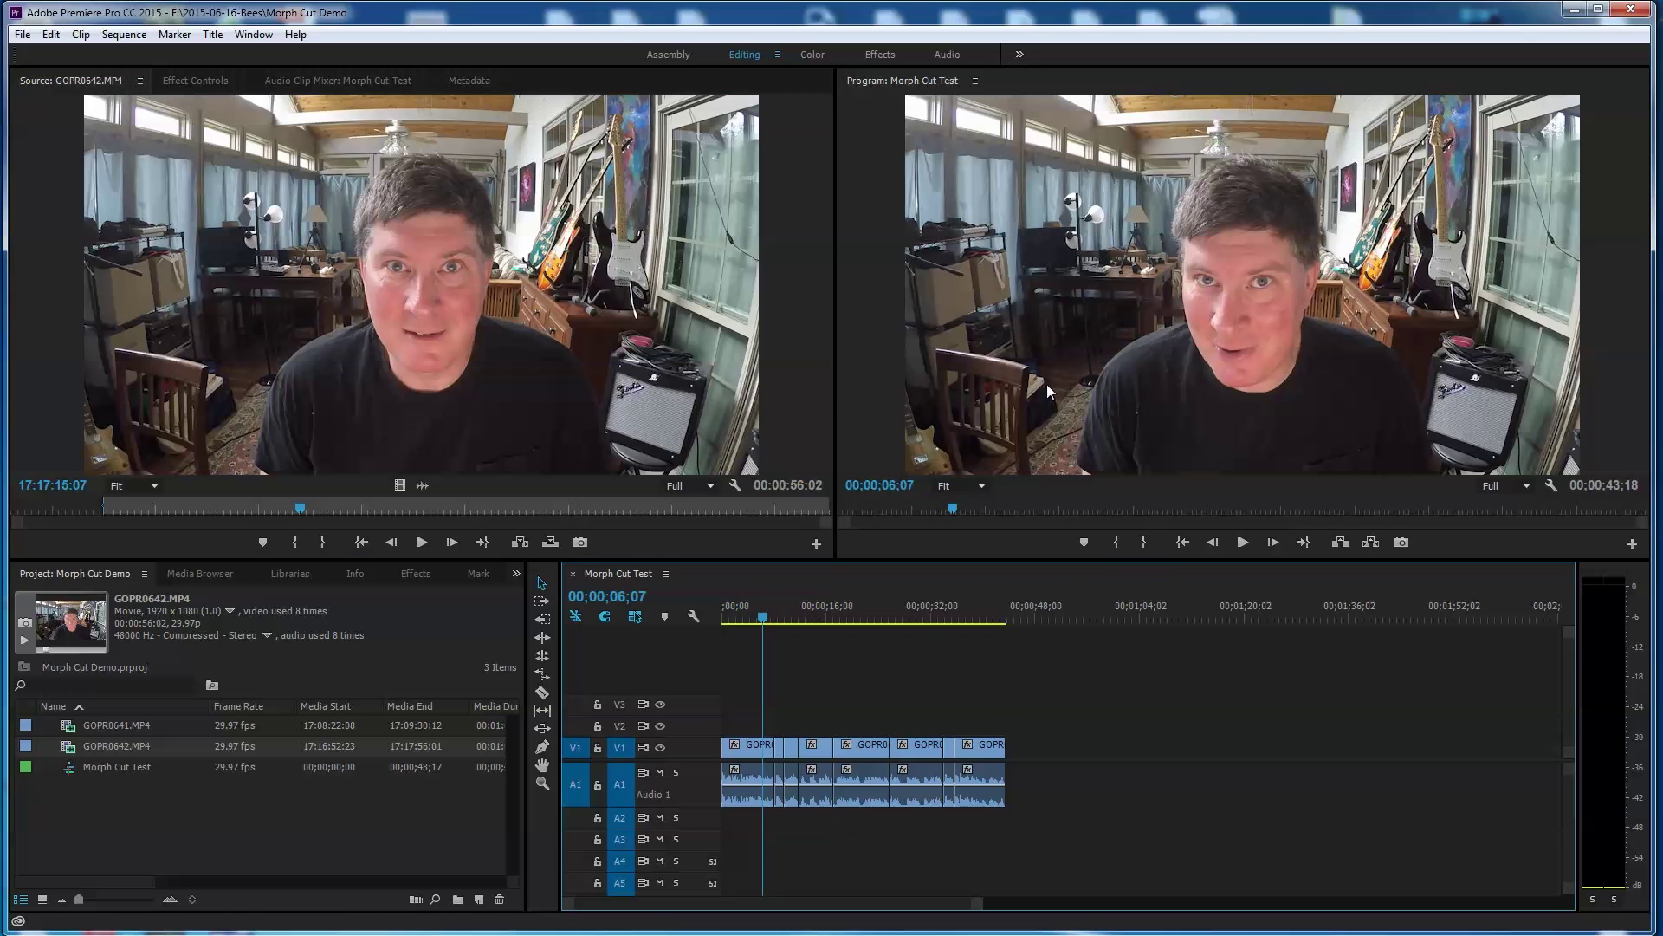
{"action": "left_click", "coordinate": [1243, 542]}
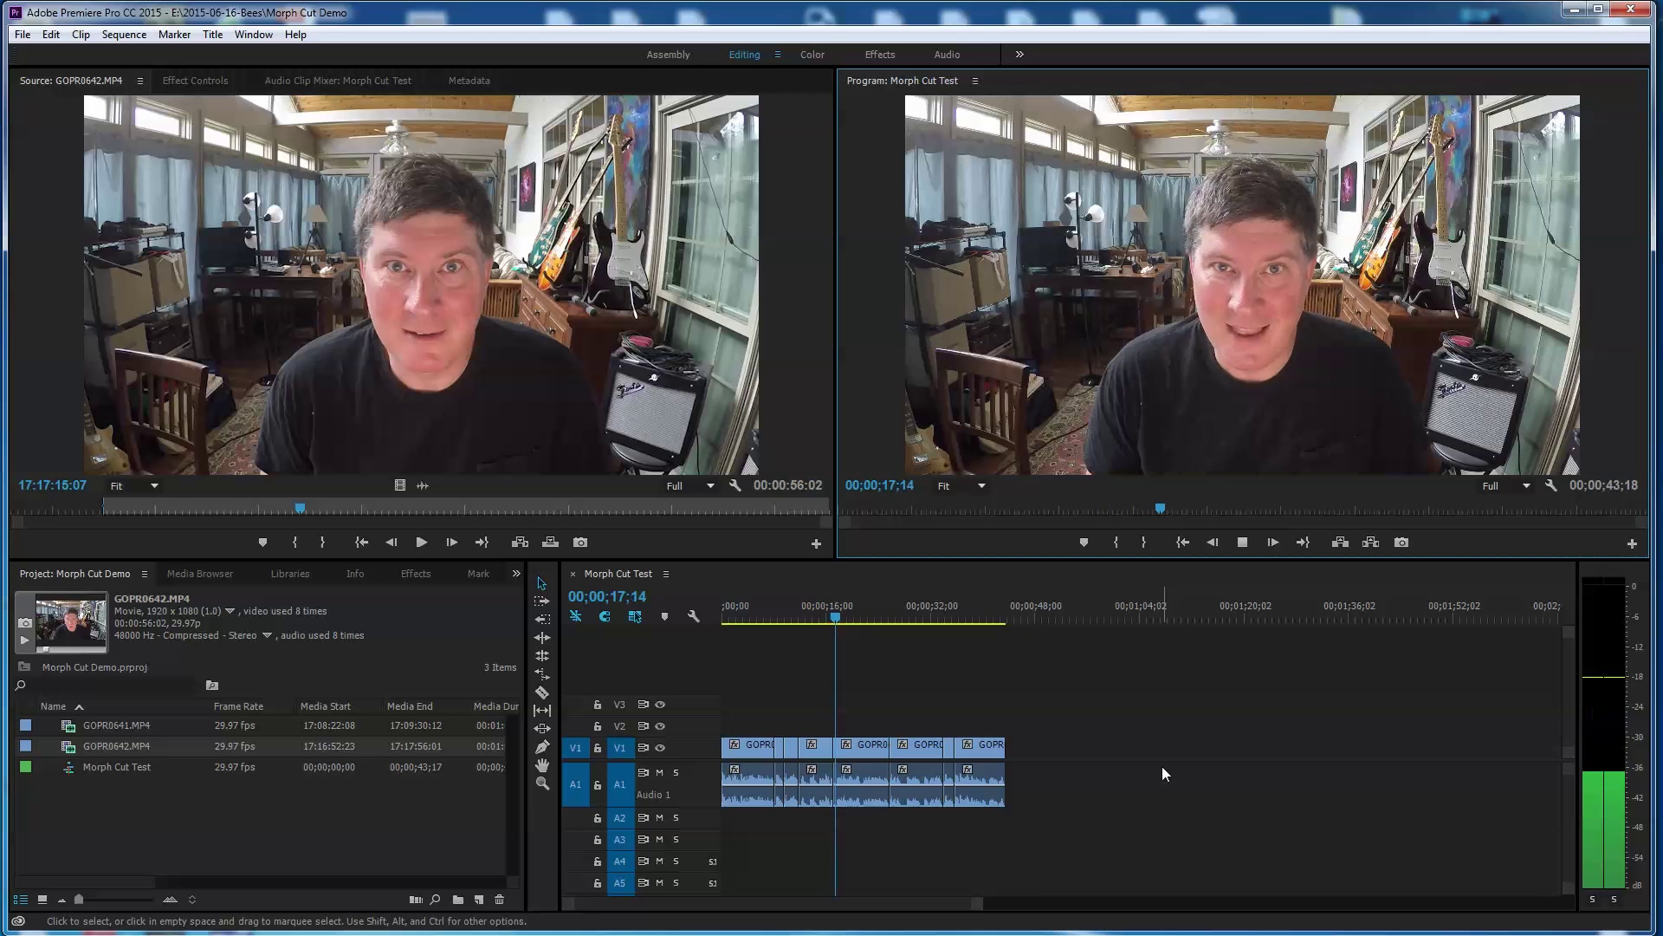
{"action": "left_click_drag", "start_coordinate": [839, 612], "coordinate": [885, 617]}
{"action": "left_click", "coordinate": [1241, 543]}
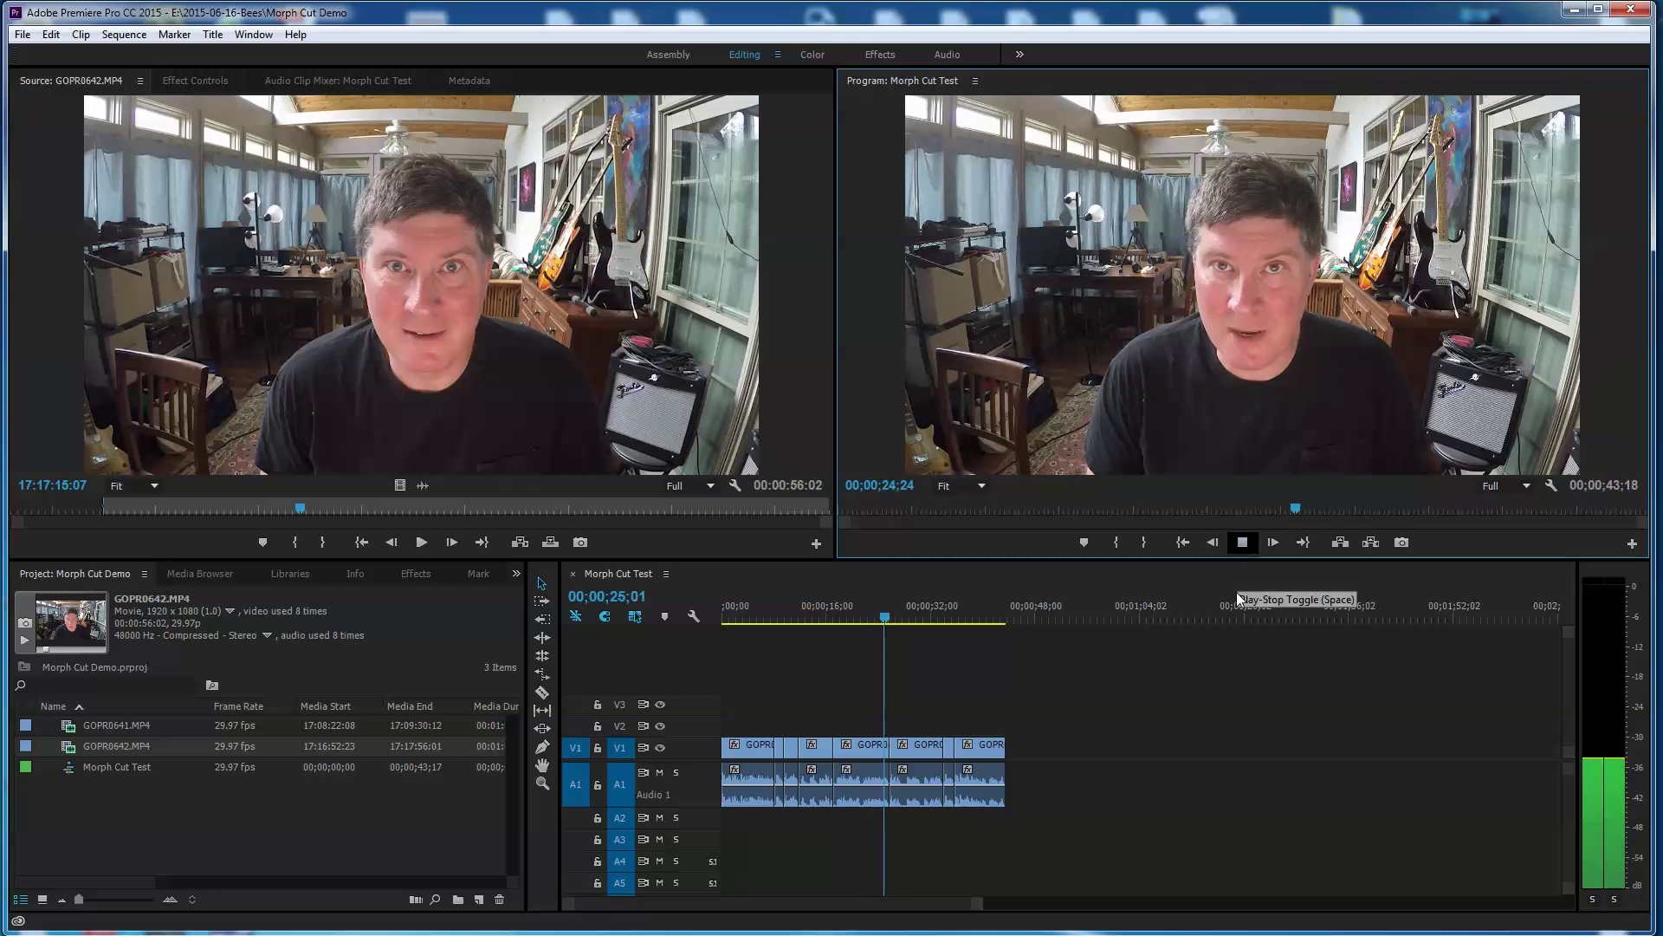
{"action": "left_click", "coordinate": [1244, 544]}
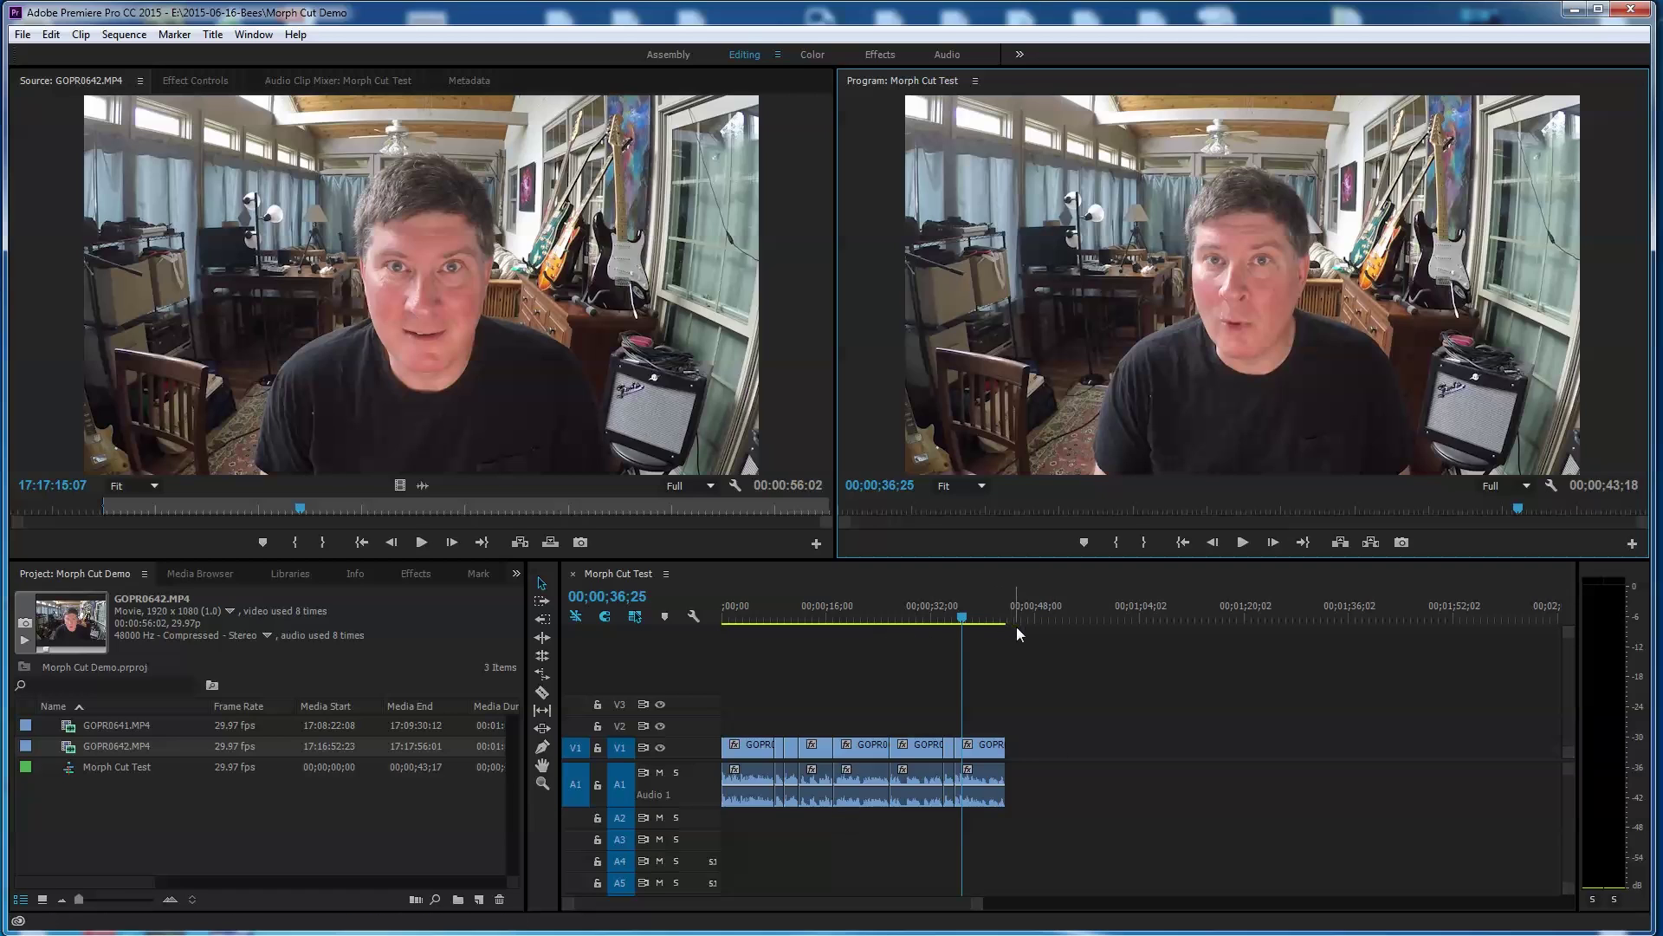
{"action": "left_click_drag", "start_coordinate": [1020, 622], "coordinate": [1007, 634]}
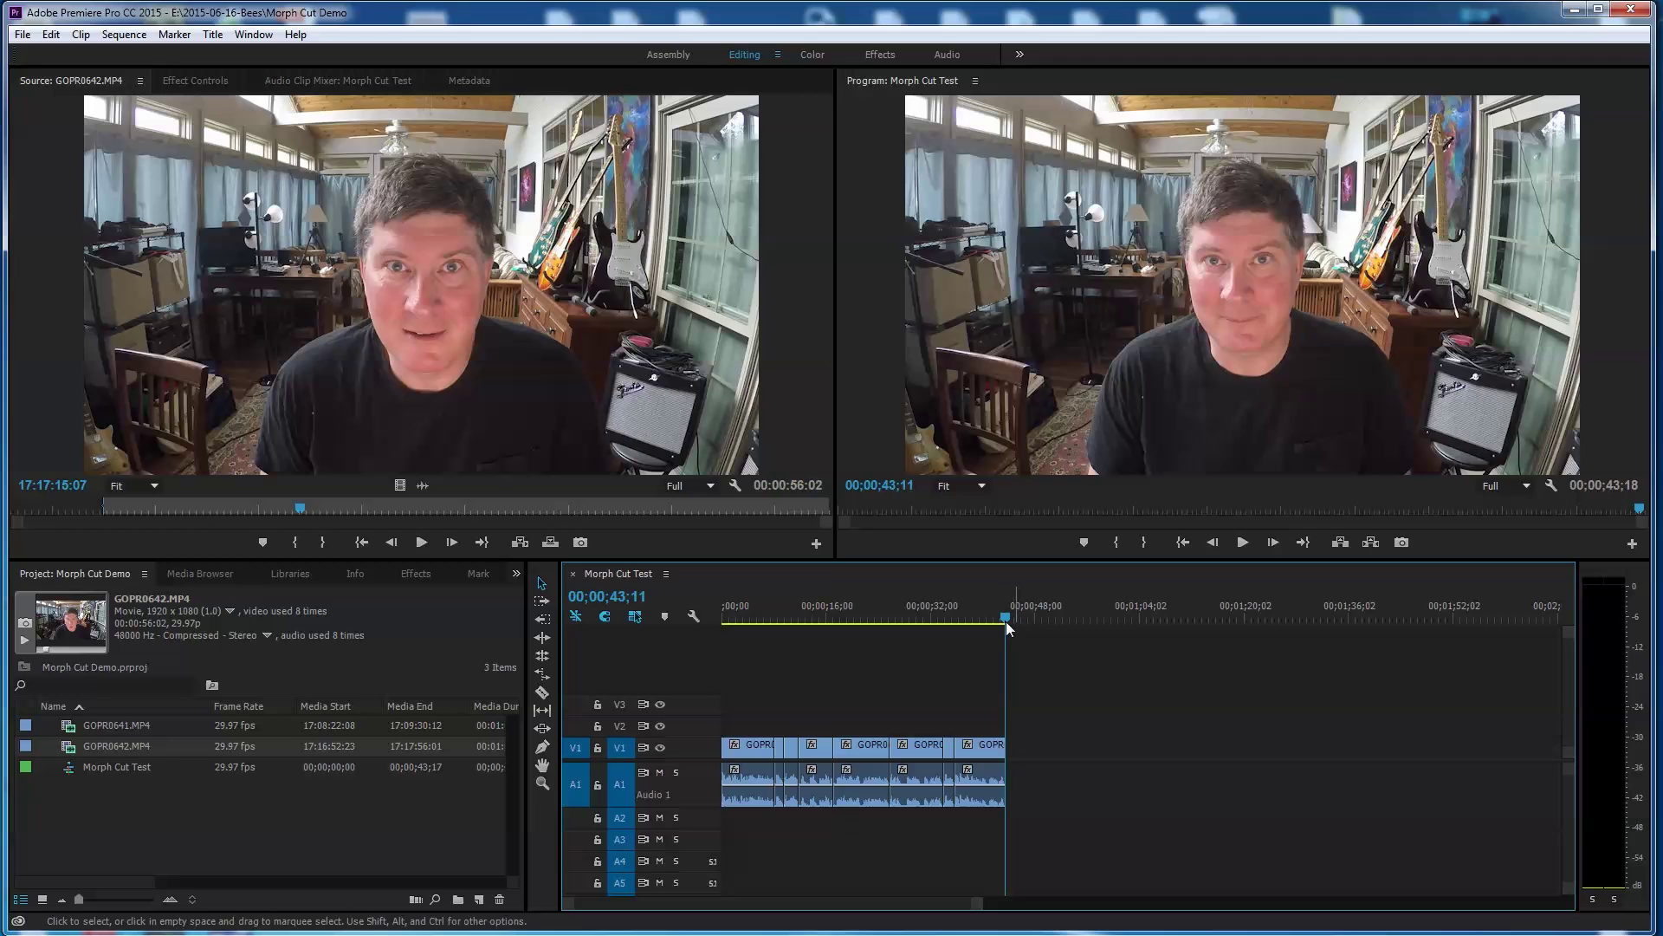
{"action": "left_click_drag", "start_coordinate": [1006, 618], "coordinate": [660, 632]}
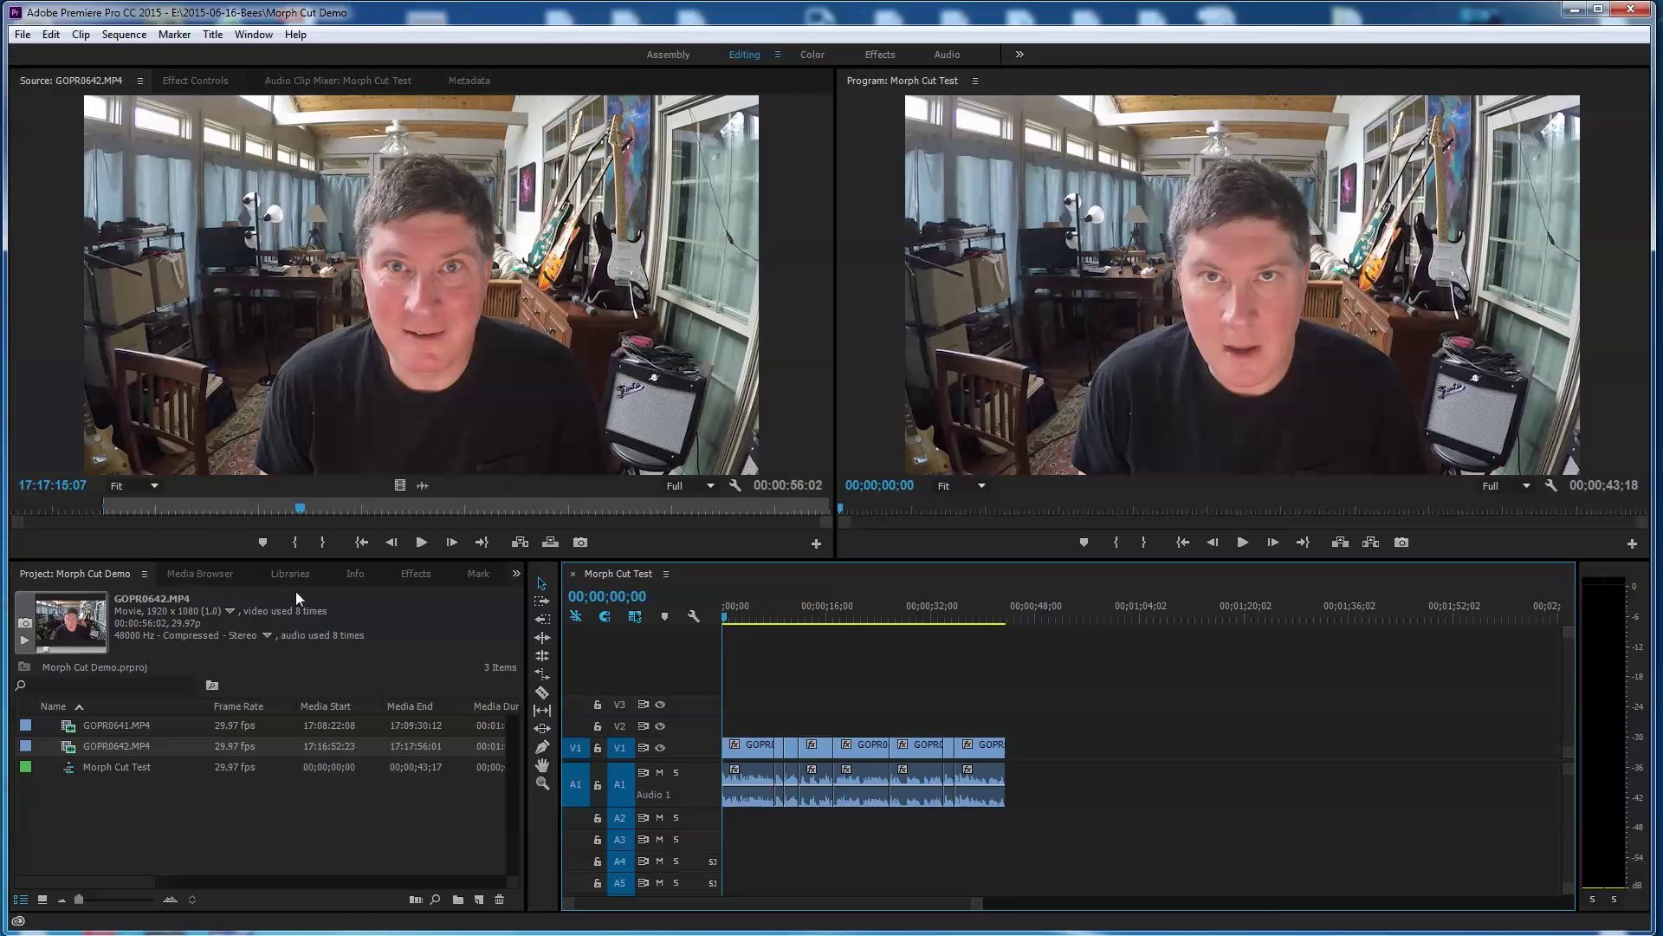
Search the Effects panel for 'morp' to find the Morph Cut transition.
{"action": "left_click", "coordinate": [418, 574]}
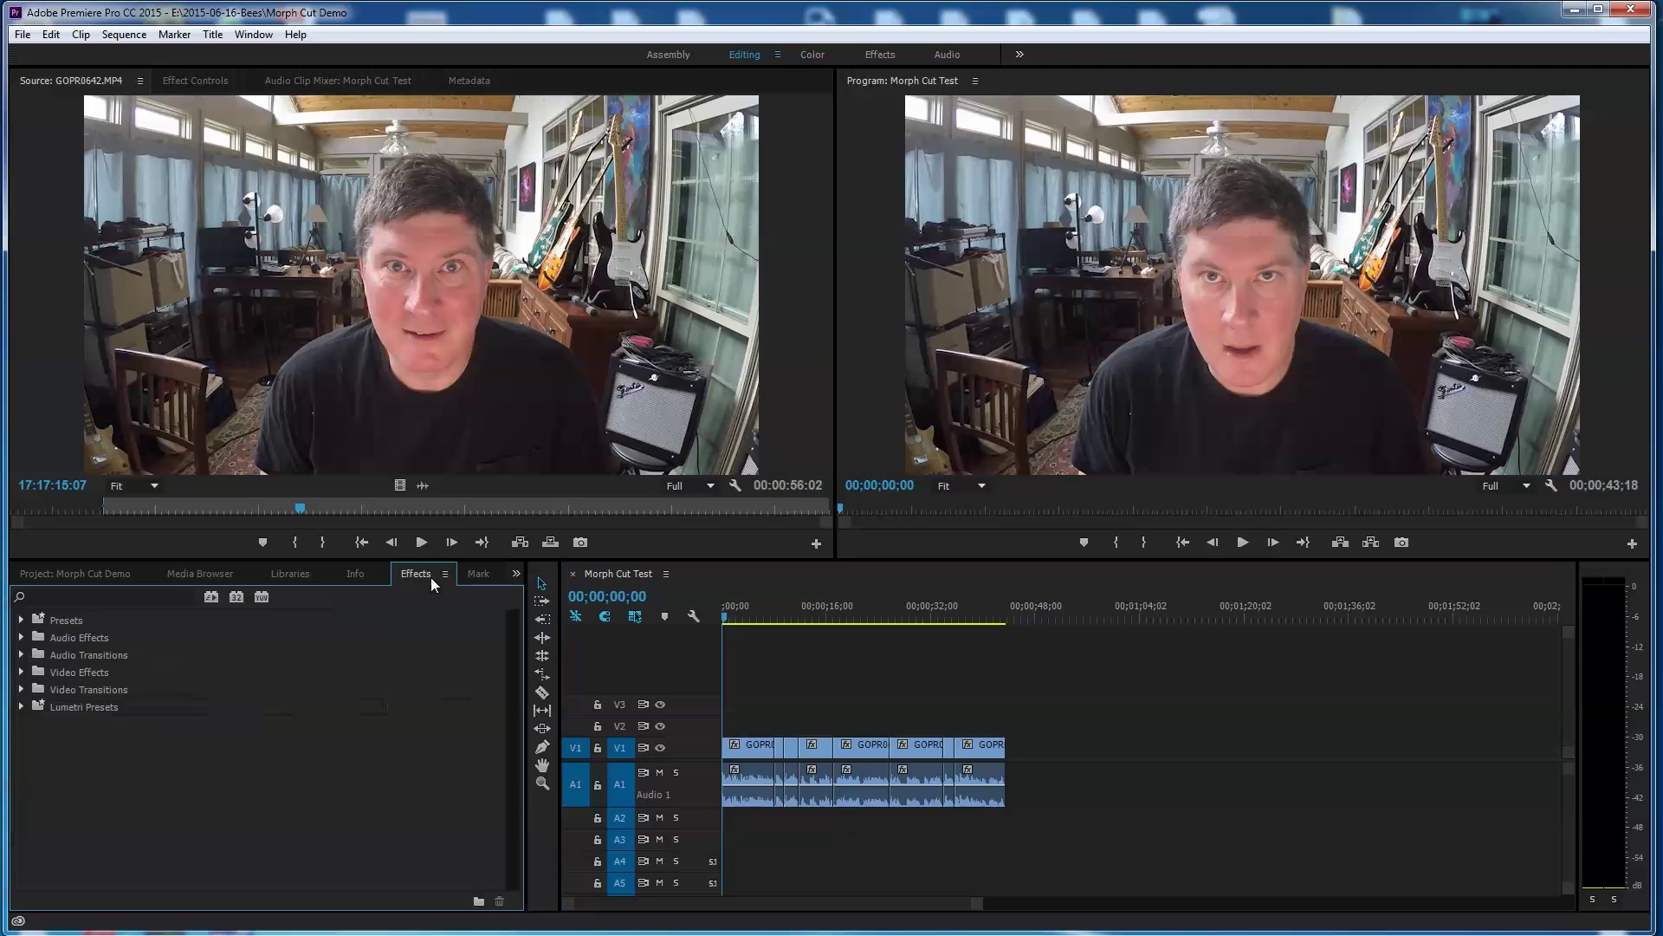
{"action": "left_click", "coordinate": [57, 596]}
{"action": "type", "text": "morp"}
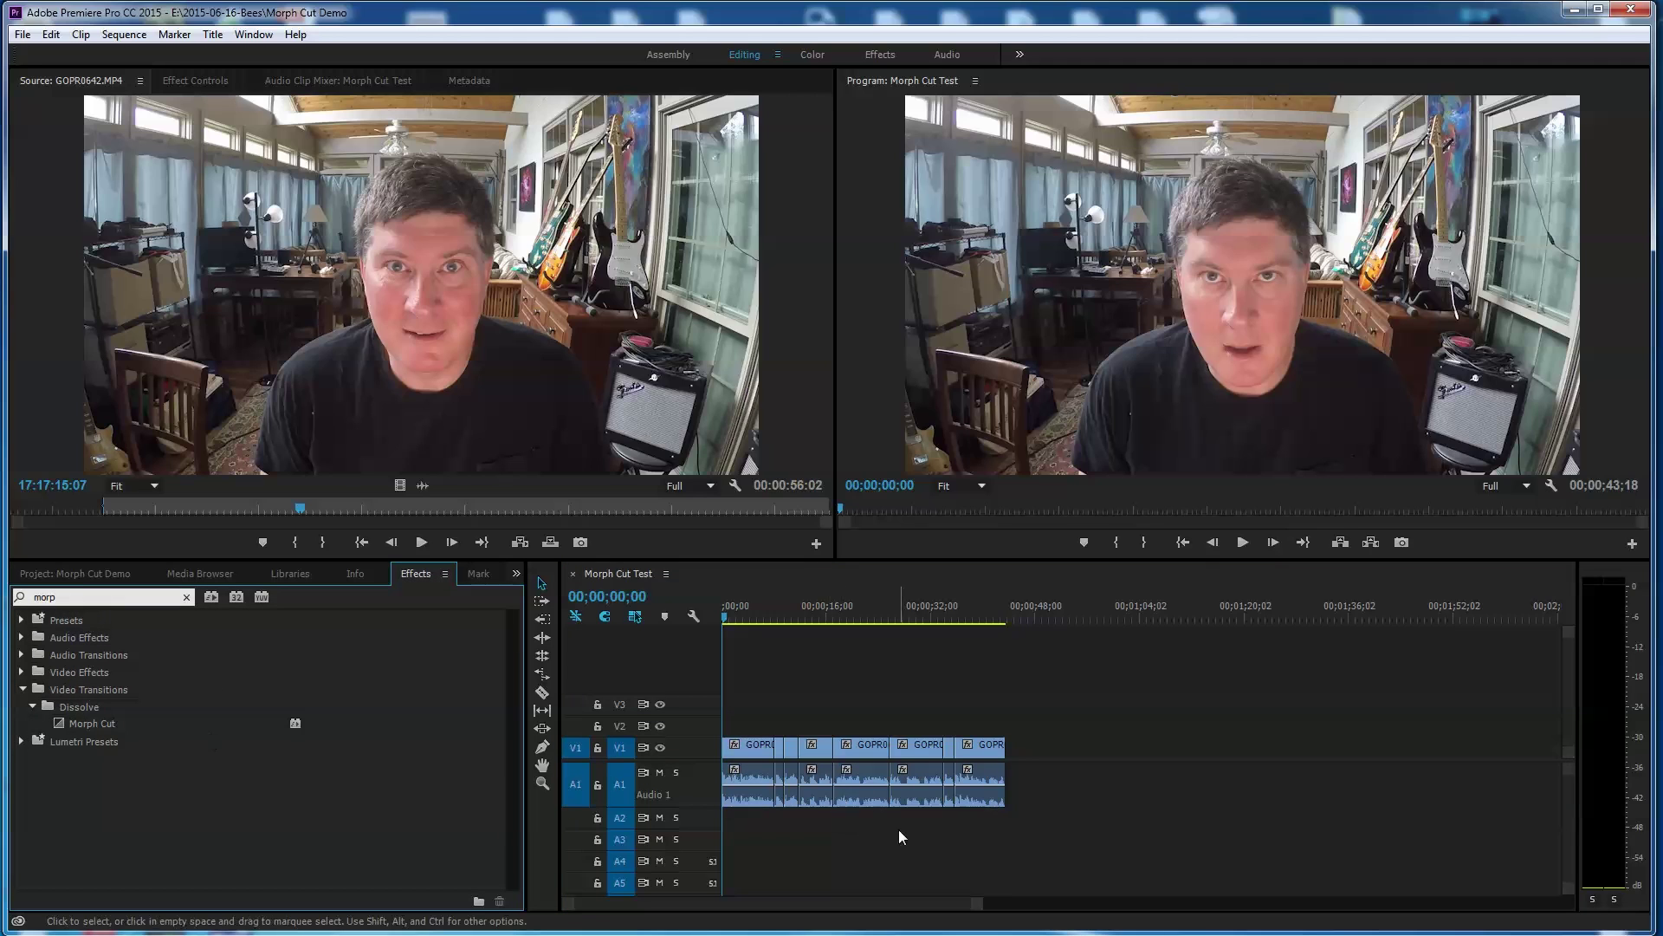
Fit the whole sequence in the timeline and drop Morph Cut on the first jump cut near 7;26.
{"action": "left_click", "coordinate": [901, 858]}
{"action": "key", "text": "backslash"}
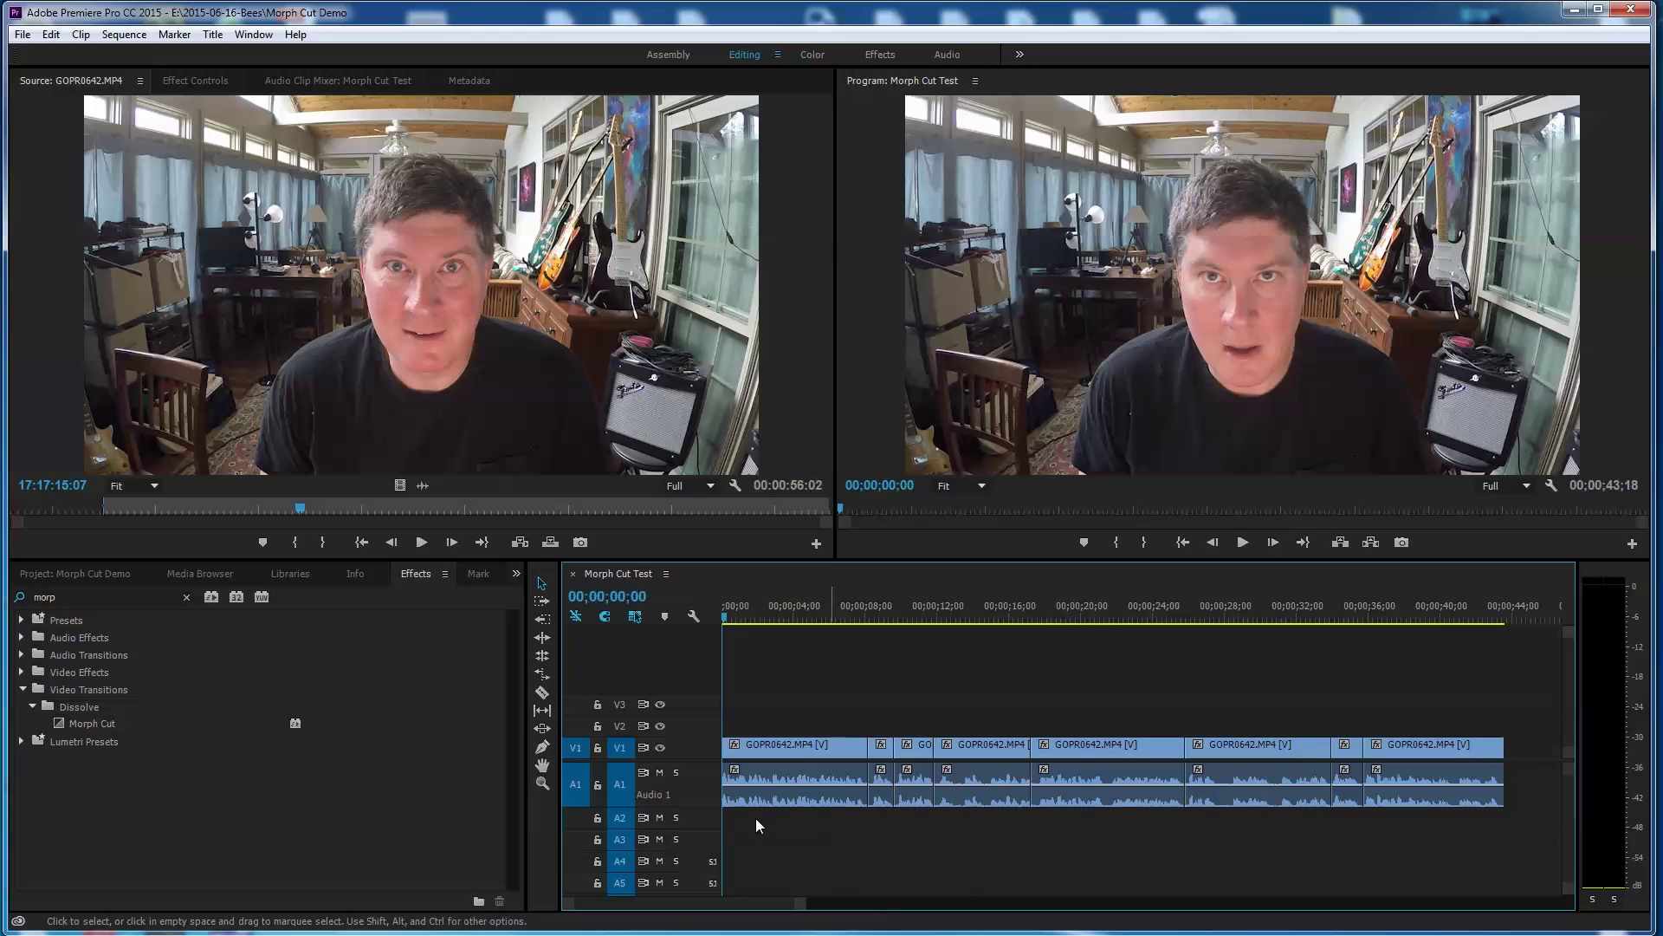
{"action": "left_click_drag", "start_coordinate": [59, 721], "coordinate": [872, 750]}
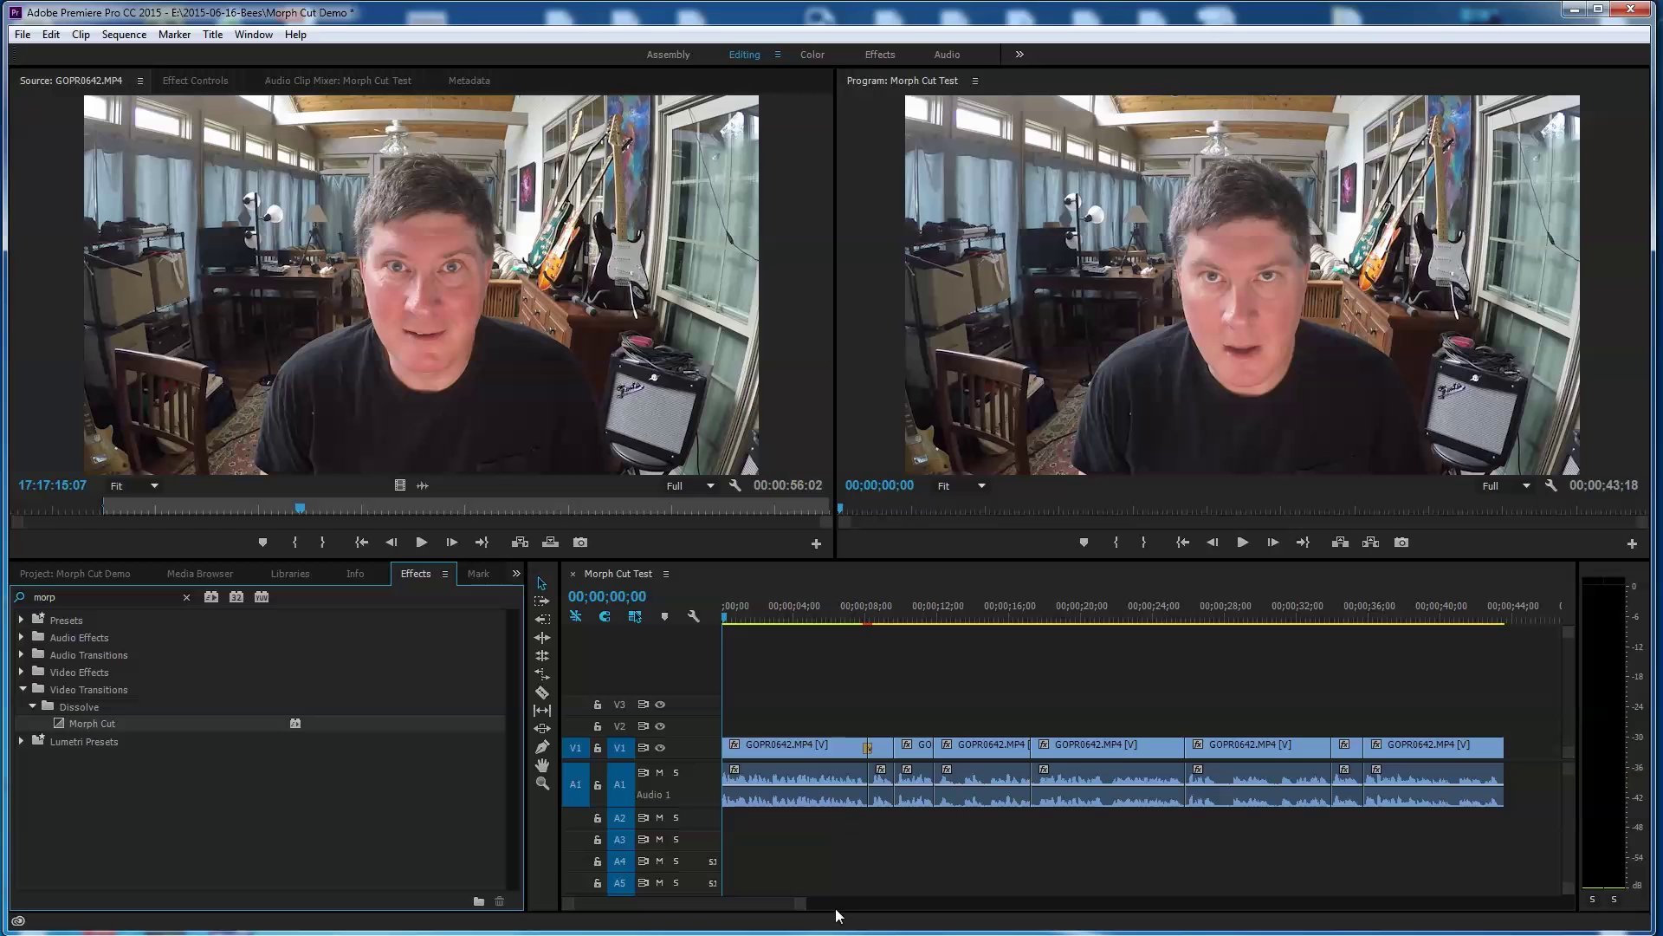
{"action": "left_click", "coordinate": [860, 615]}
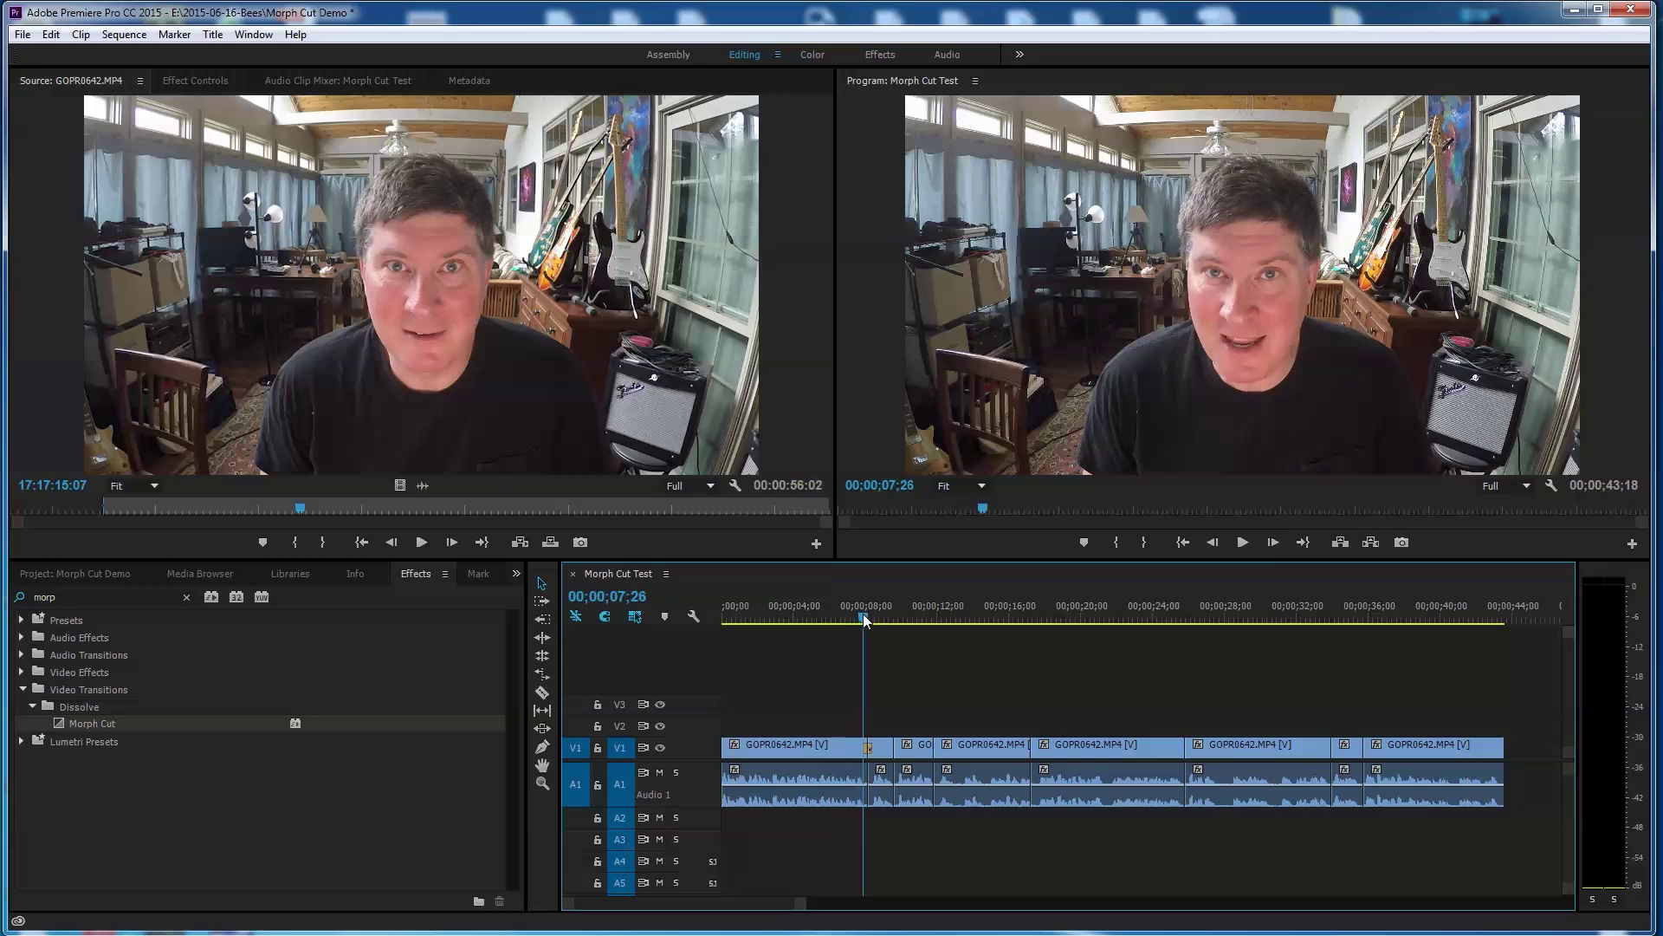
Set the first Morph Cut transition's duration to 15 frames and recheck it.
{"action": "left_click_drag", "start_coordinate": [798, 910], "coordinate": [641, 908]}
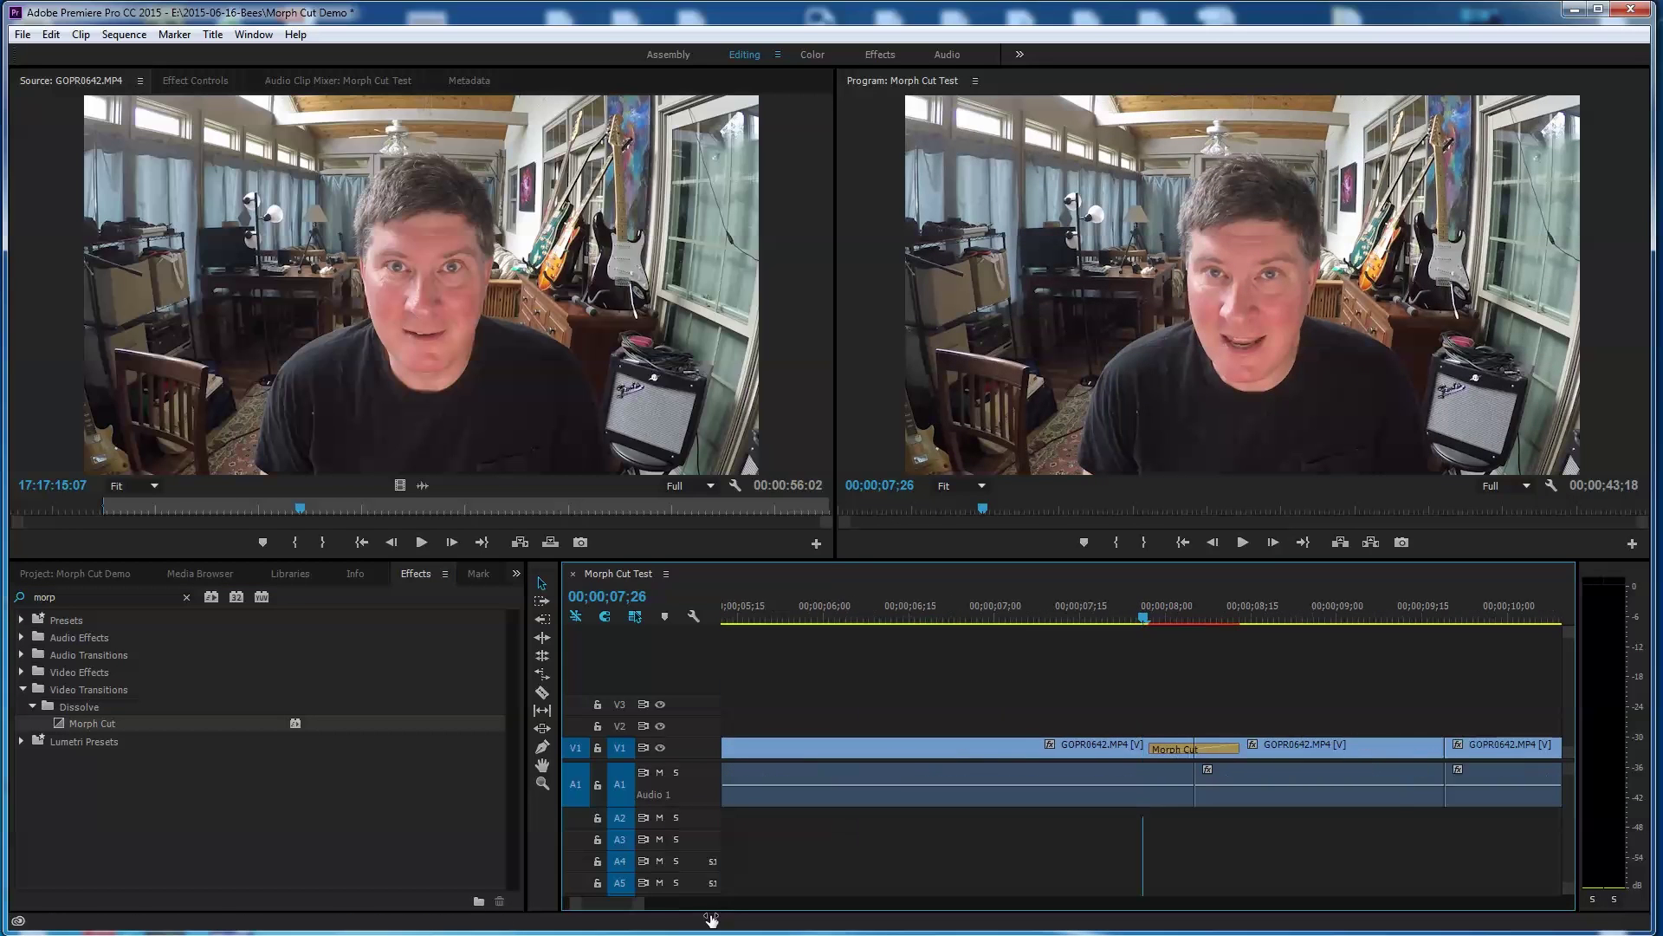
{"action": "right_click", "coordinate": [1230, 748]}
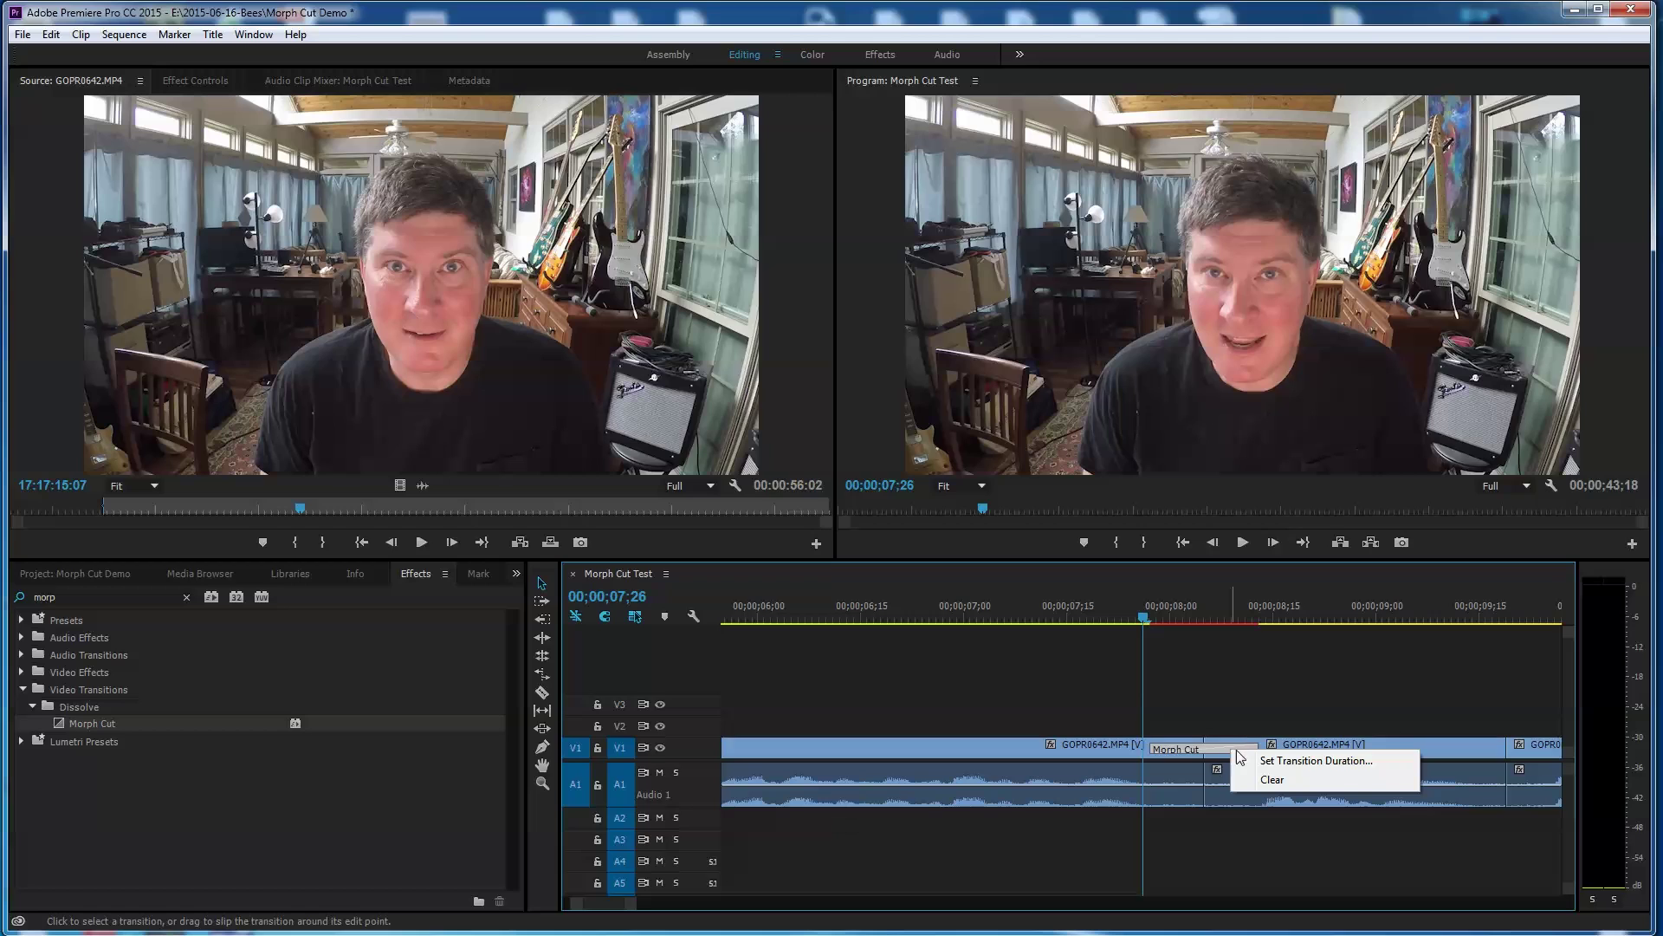
{"action": "left_click", "coordinate": [1235, 758]}
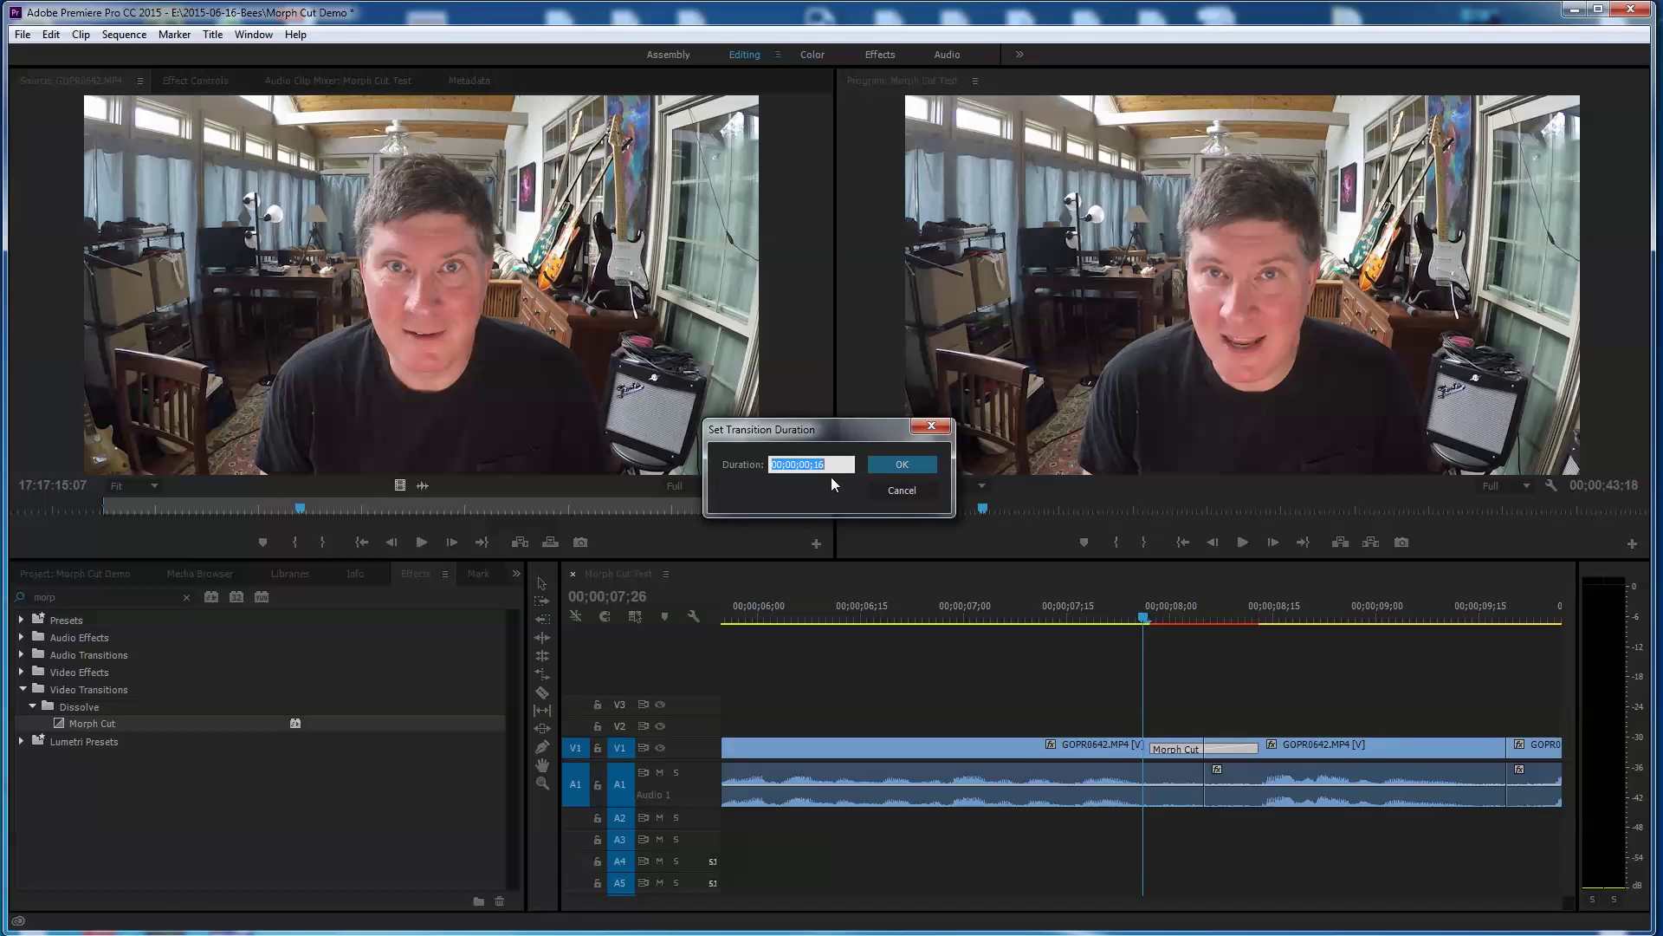
{"action": "type", "text": "15"}
{"action": "key", "text": "Return"}
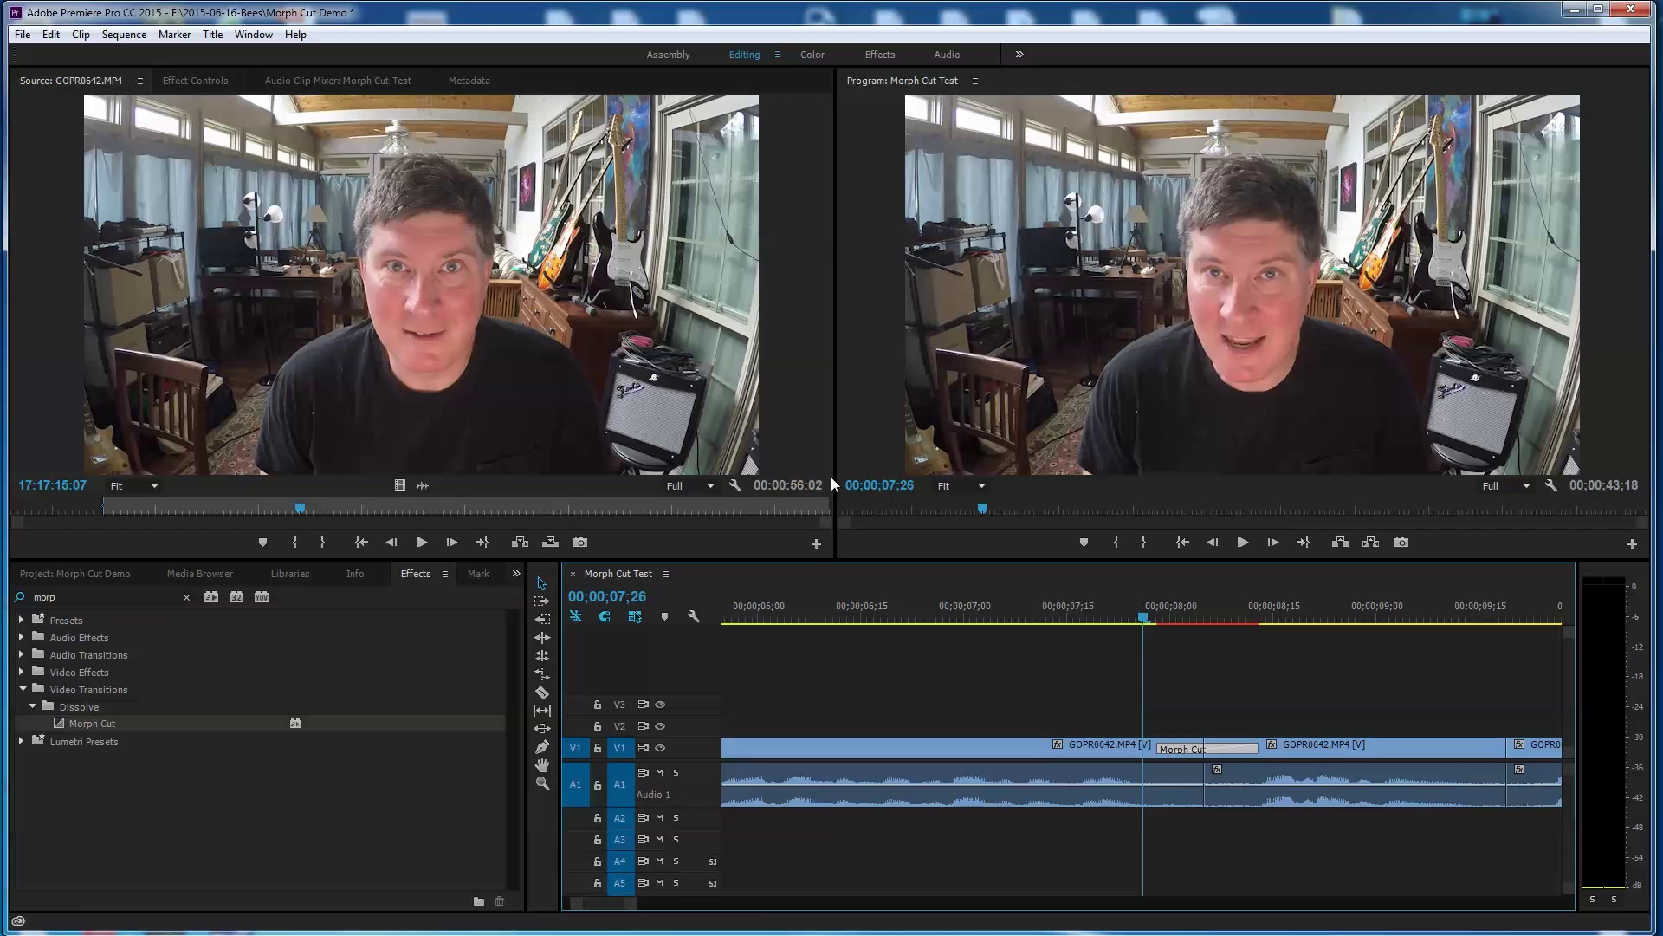
{"action": "right_click", "coordinate": [1235, 747]}
{"action": "left_click", "coordinate": [1313, 762]}
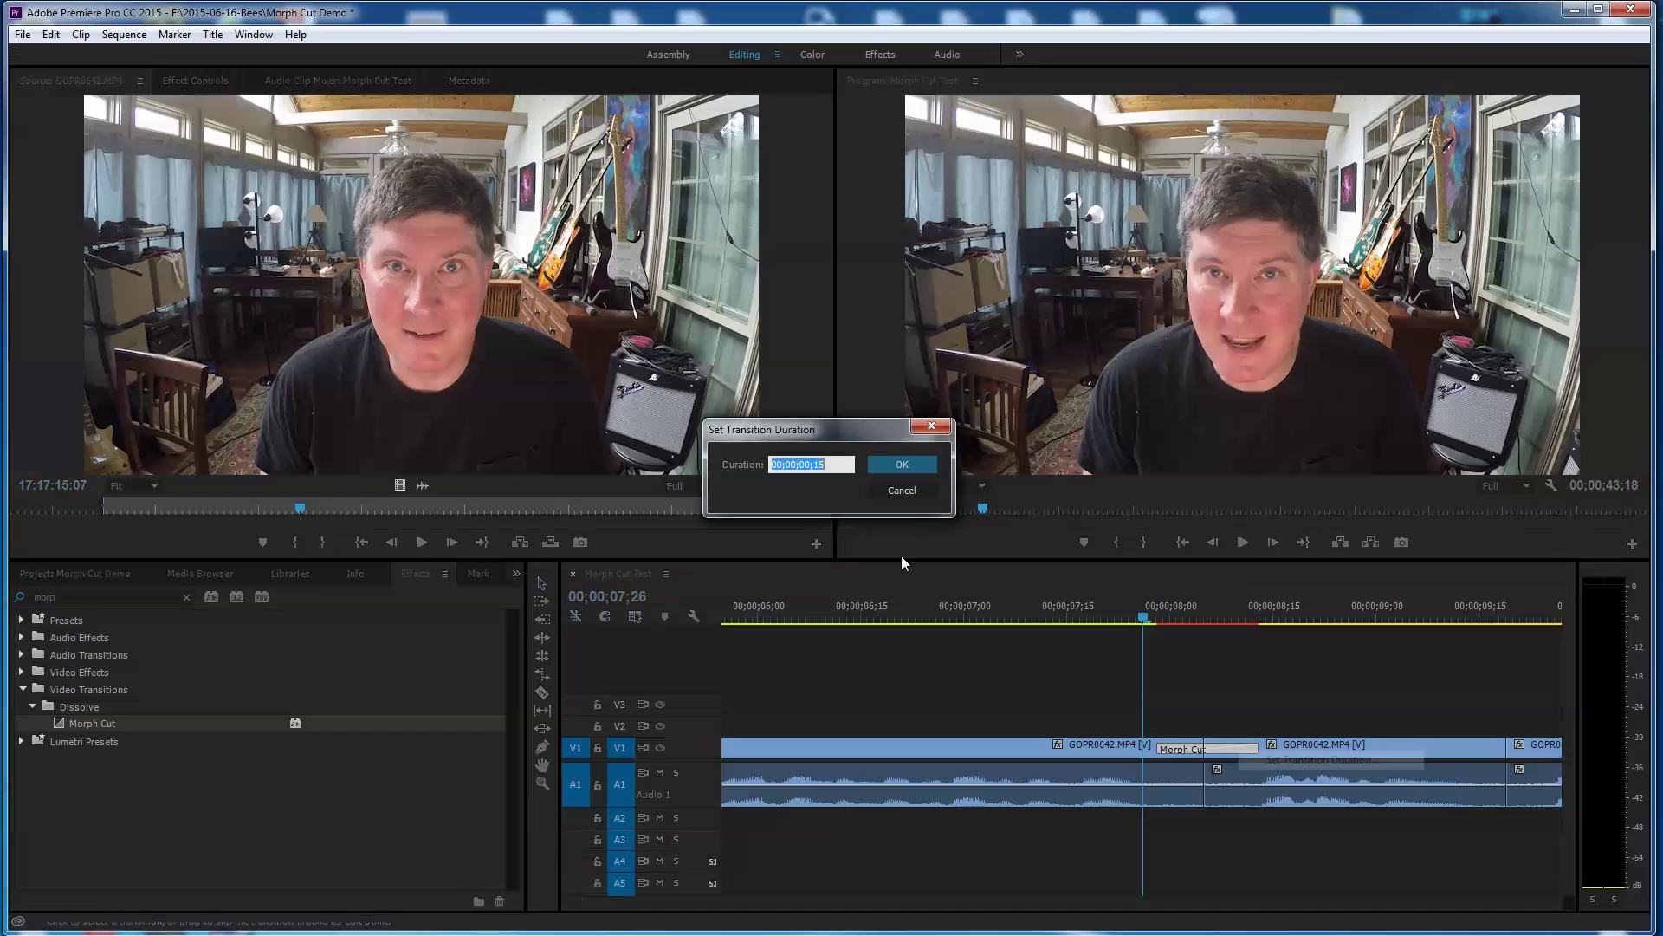
{"action": "left_click", "coordinate": [905, 493]}
Add Morph Cut to the second jump cut near 00;00;10;00, keeping its default duration.
{"action": "left_click_drag", "start_coordinate": [607, 901], "coordinate": [674, 899]}
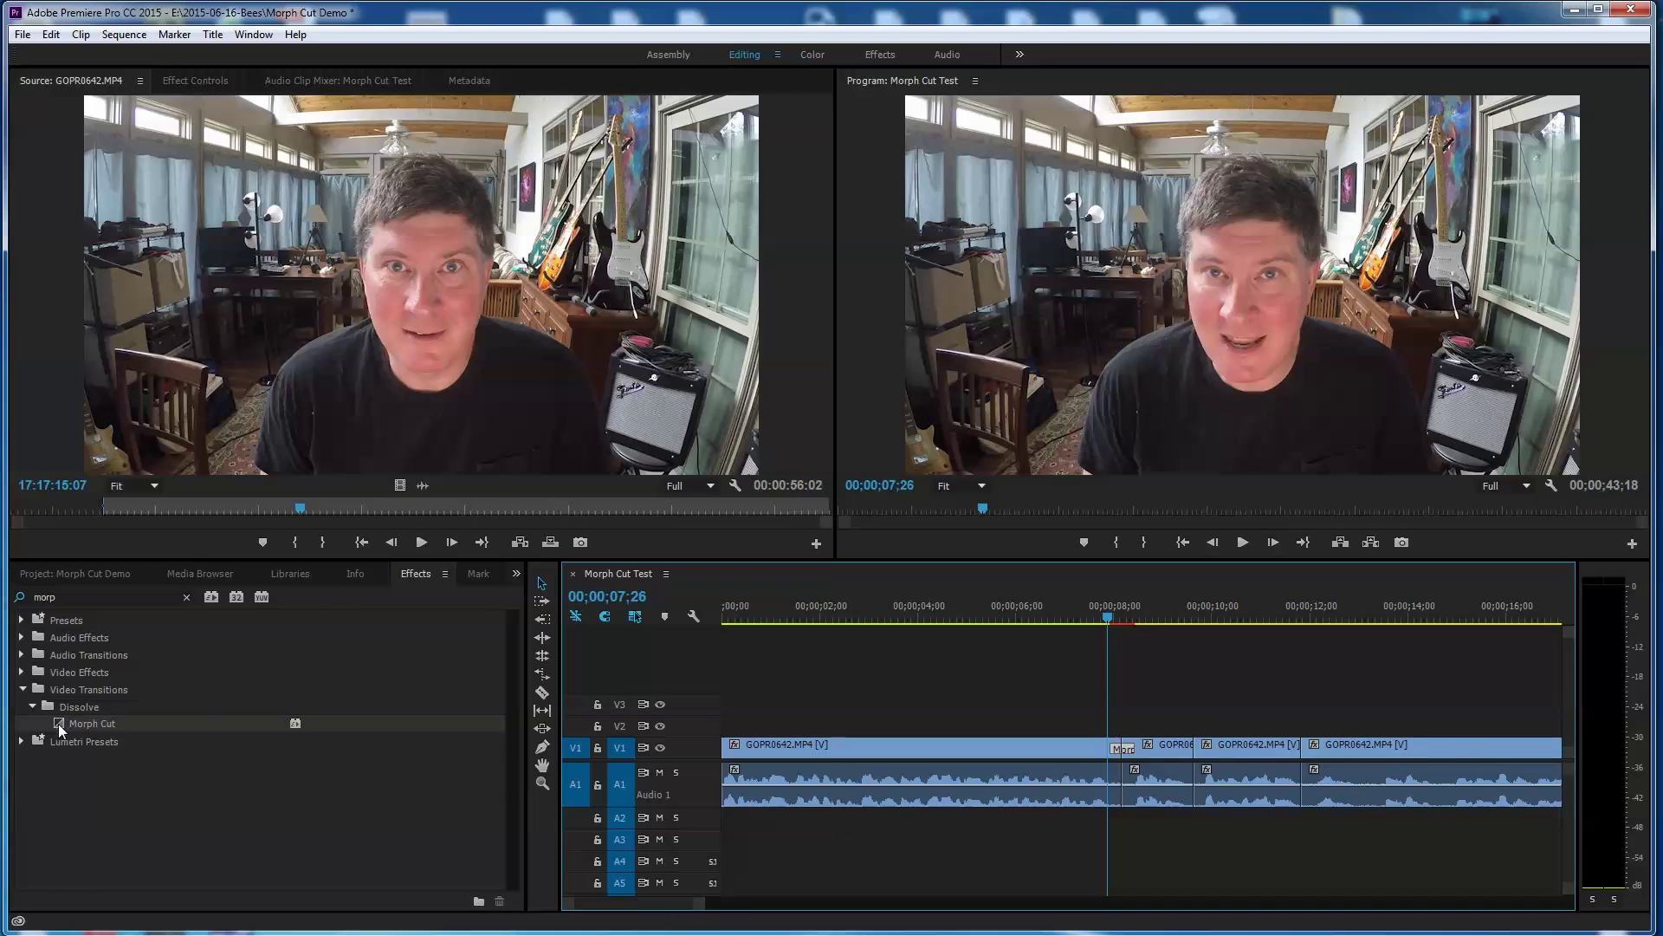
{"action": "left_click_drag", "start_coordinate": [92, 723], "coordinate": [1199, 750]}
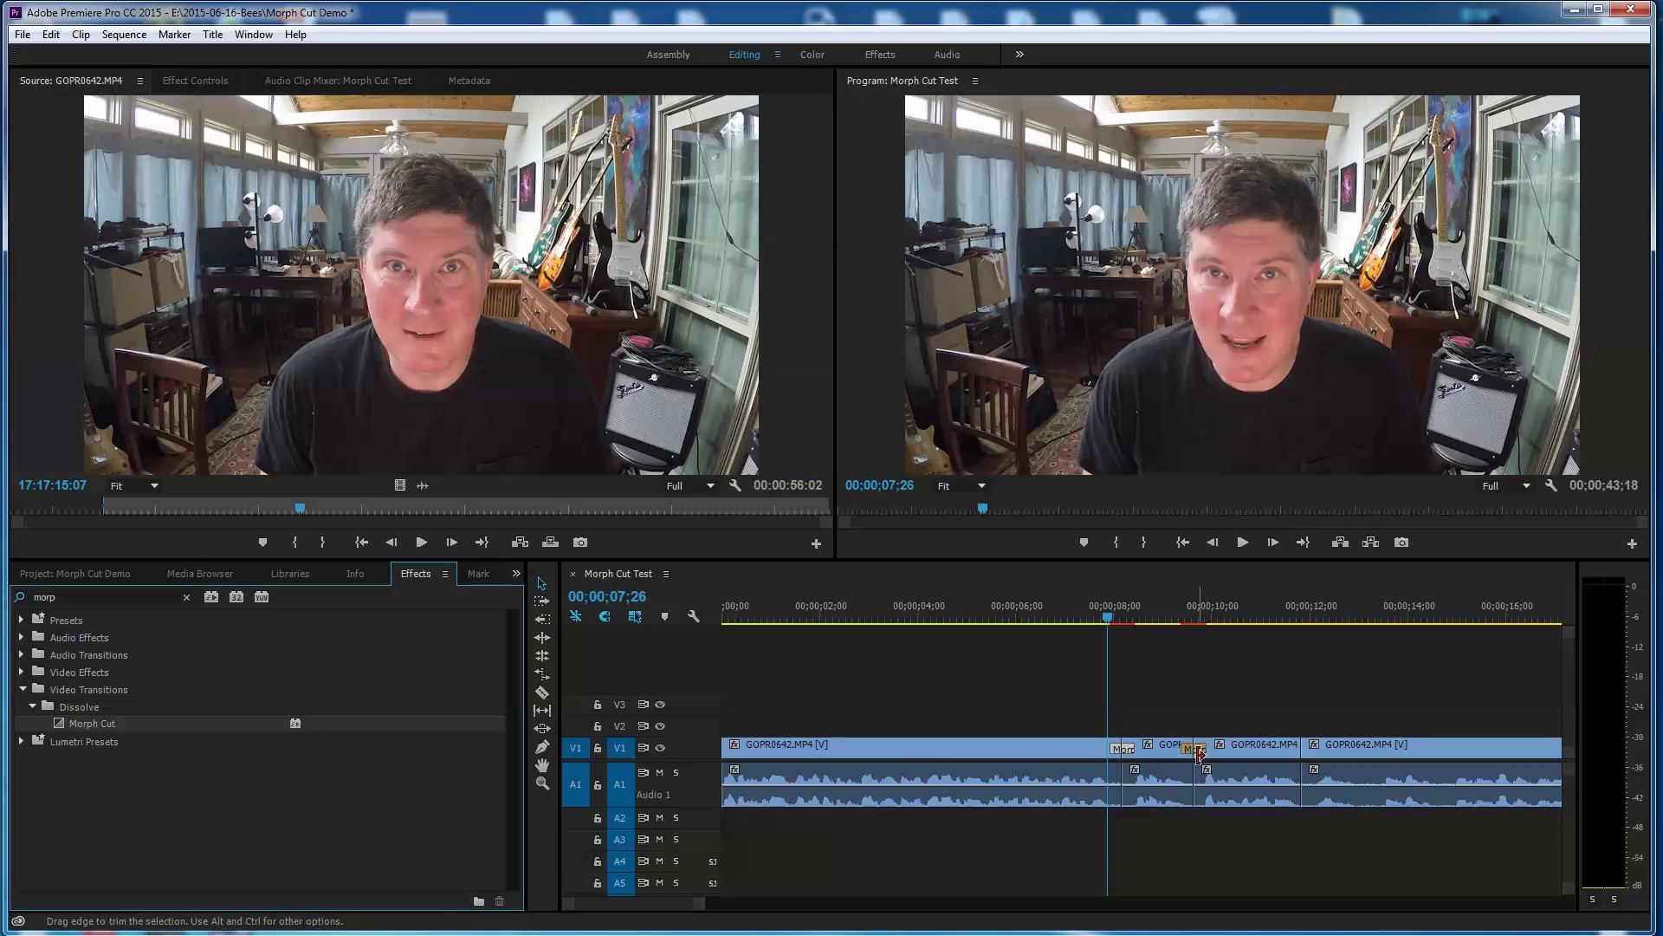
{"action": "right_click", "coordinate": [1199, 747]}
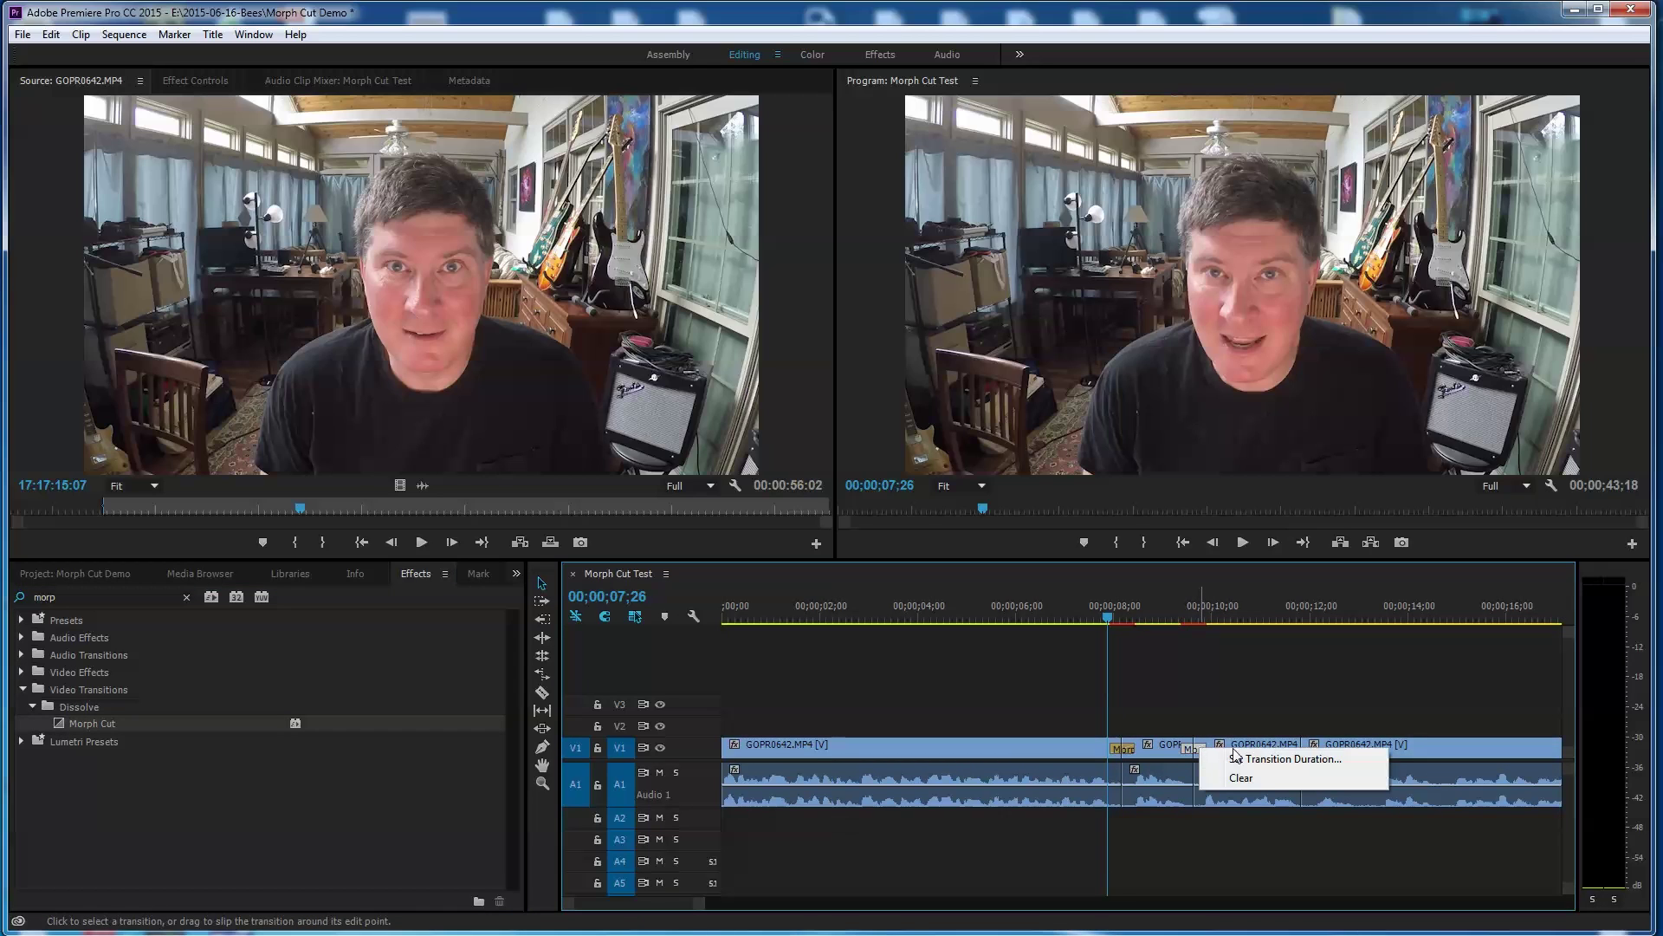
{"action": "left_click", "coordinate": [1273, 755]}
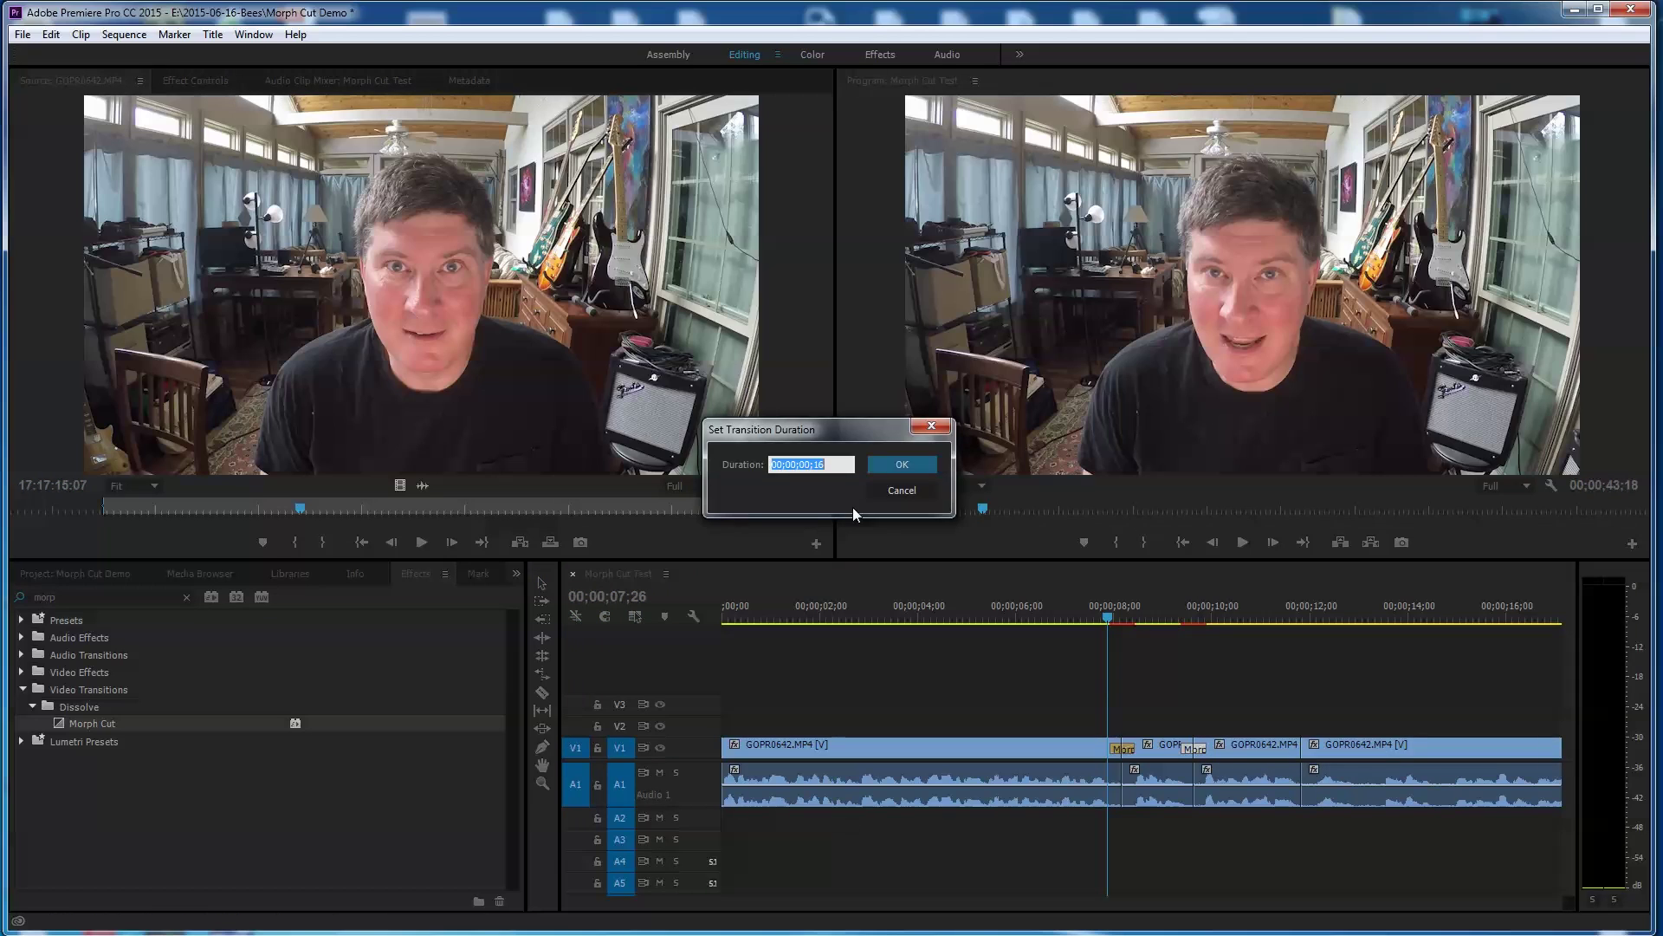
{"action": "key", "text": "Return"}
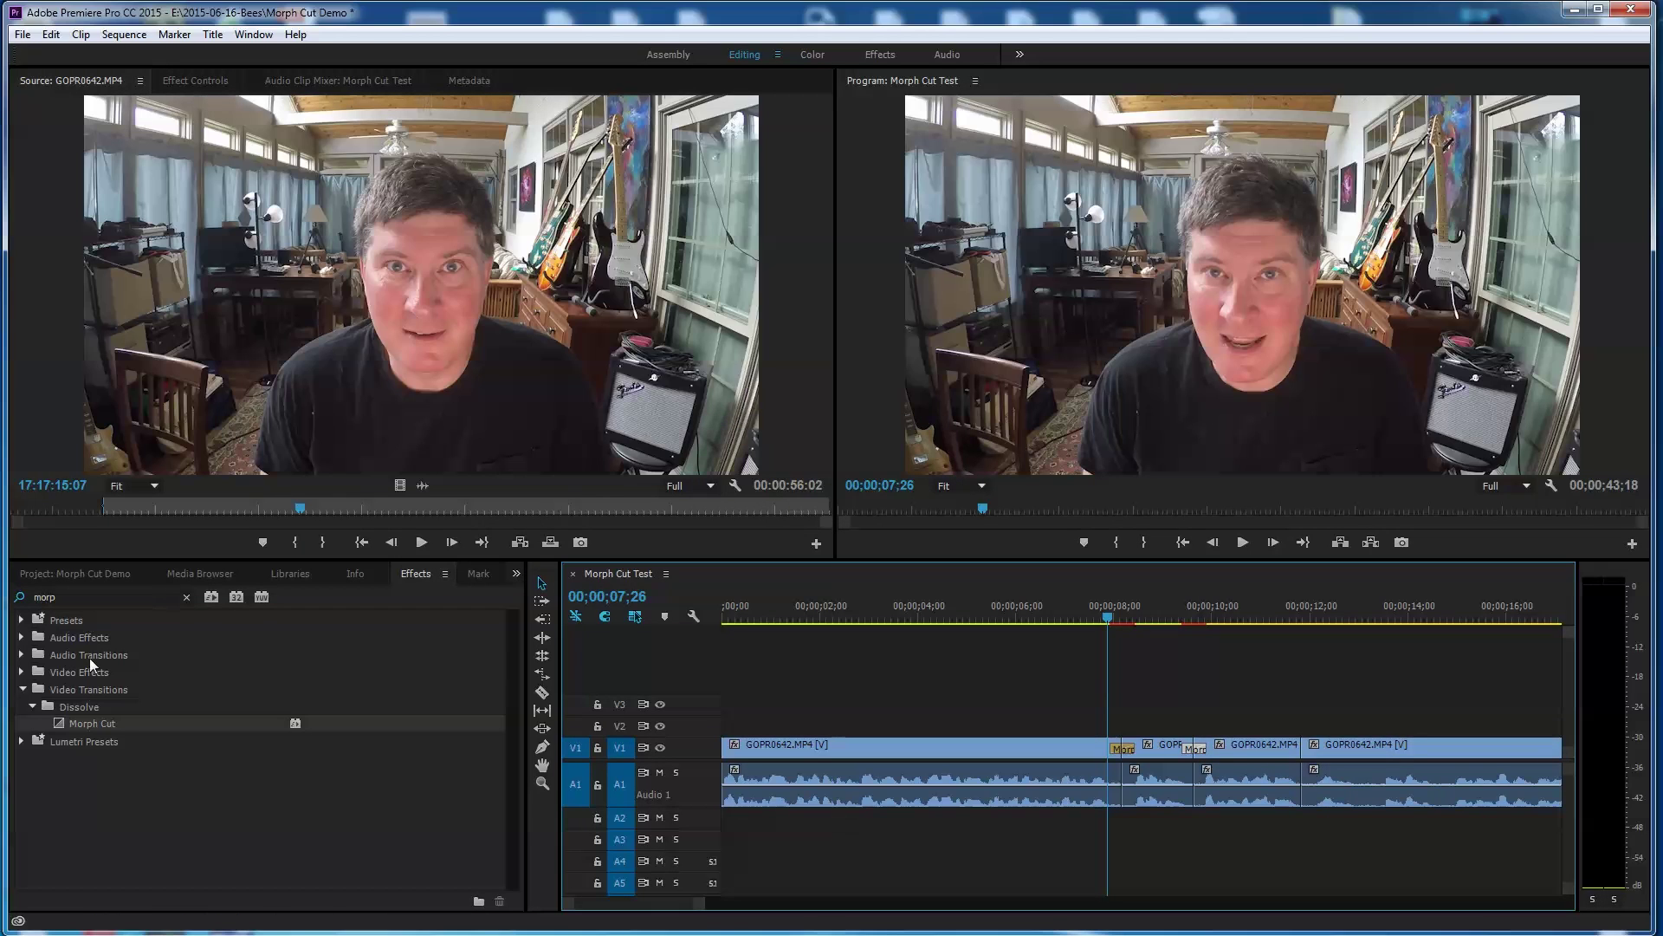
Add Morph Cut to the third jump cut near 00;00;12;00, leaving its duration unchanged.
{"action": "left_click_drag", "start_coordinate": [59, 724], "coordinate": [1161, 743]}
{"action": "left_click_drag", "start_coordinate": [1308, 752], "coordinate": [1308, 750]}
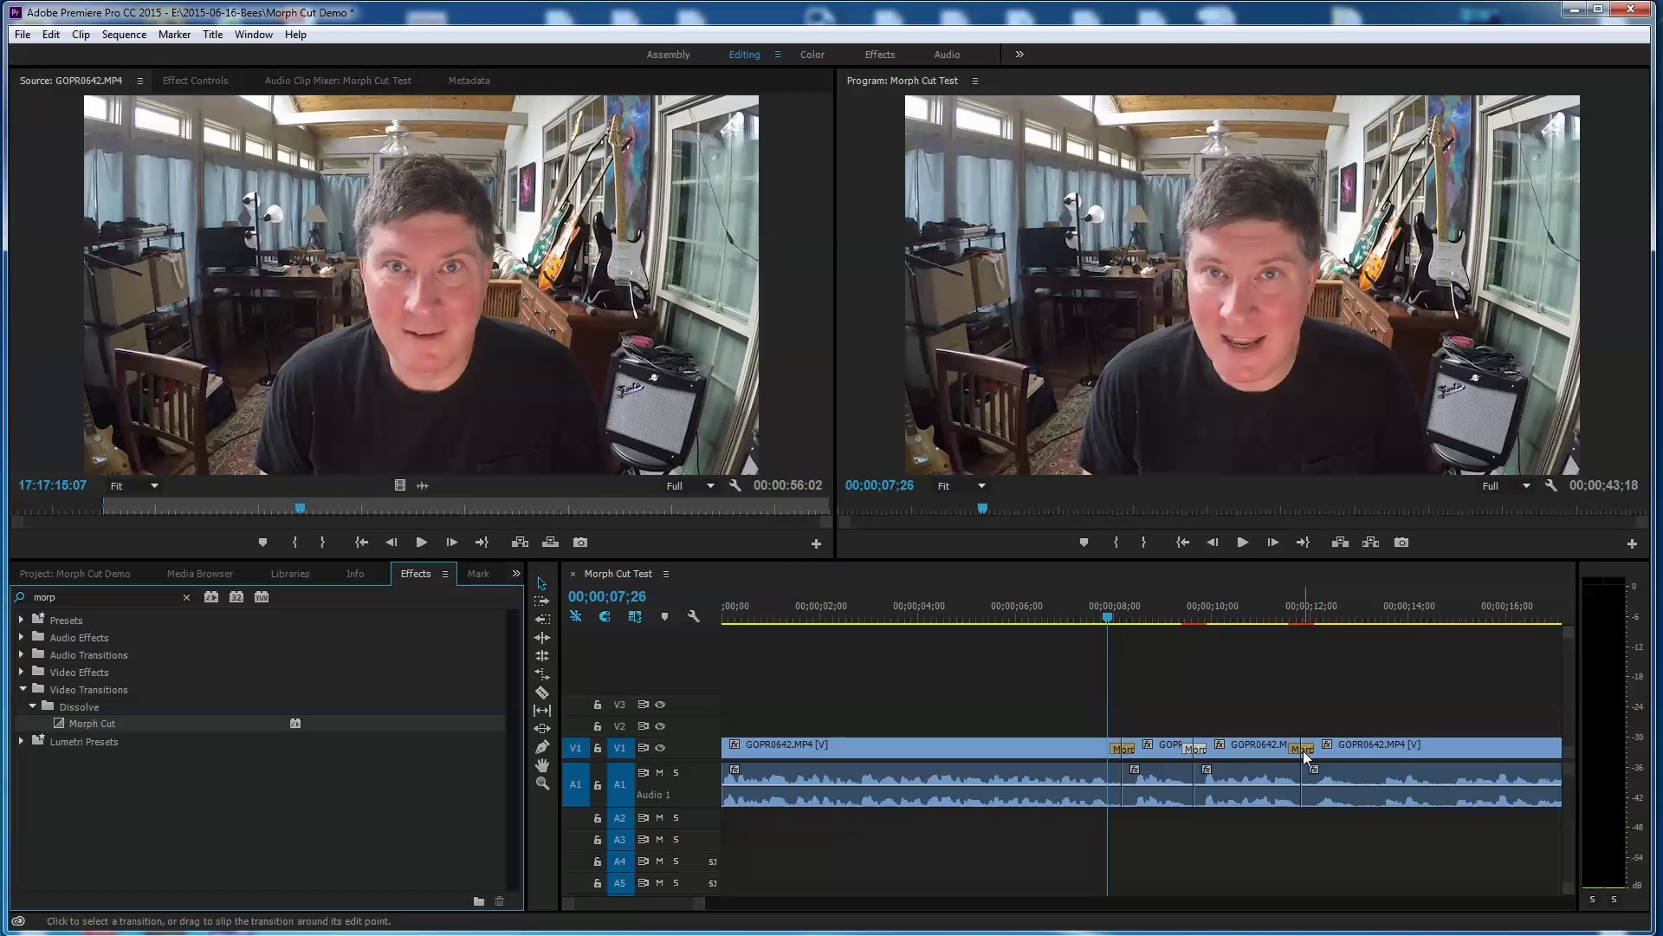
{"action": "right_click", "coordinate": [1310, 750]}
{"action": "left_click", "coordinate": [1372, 762]}
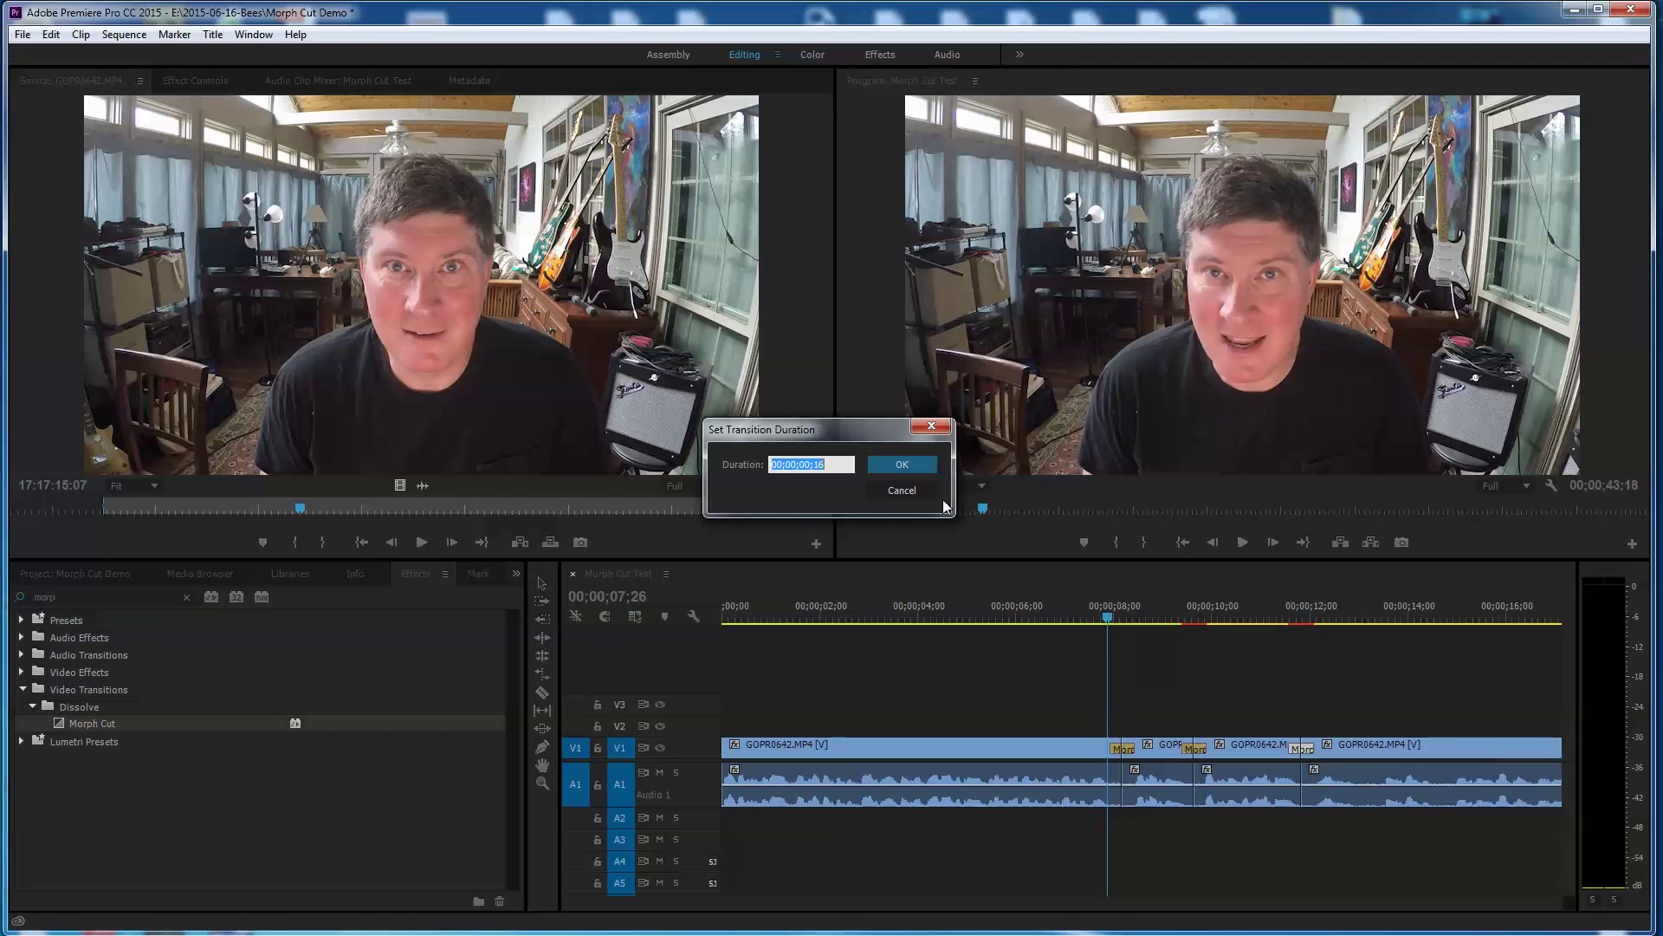
{"action": "left_click", "coordinate": [902, 464]}
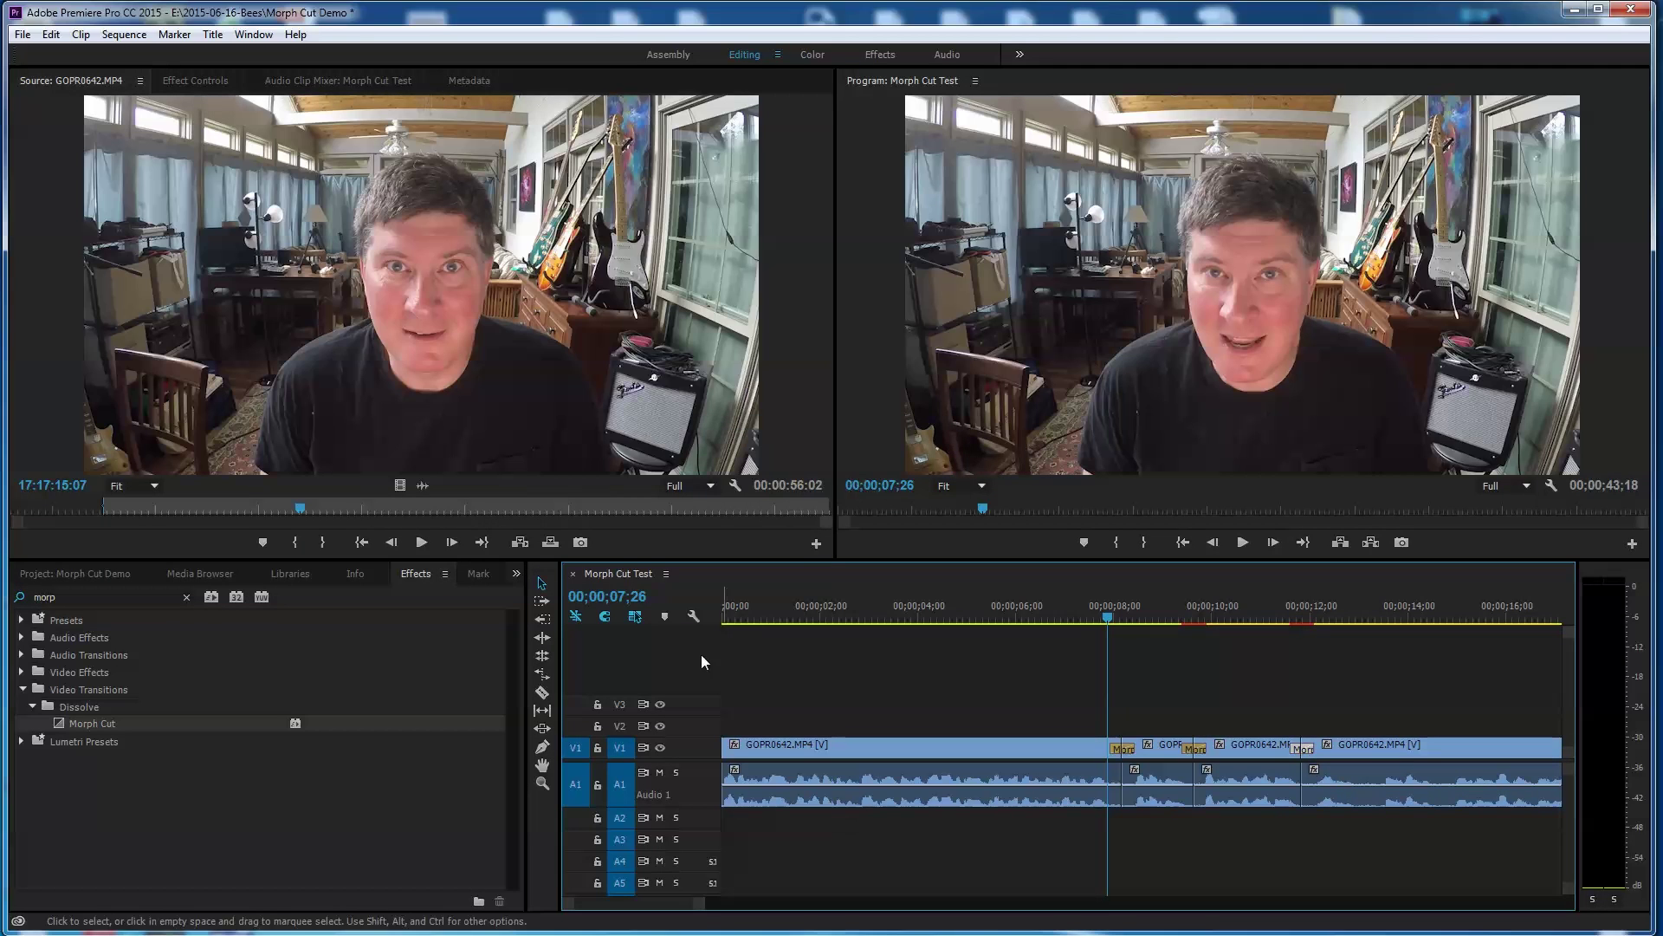
Zoom out to the full sequence, scrub through the Morph Cuts, and return the playhead to the start.
{"action": "left_click_drag", "start_coordinate": [702, 908], "coordinate": [740, 906]}
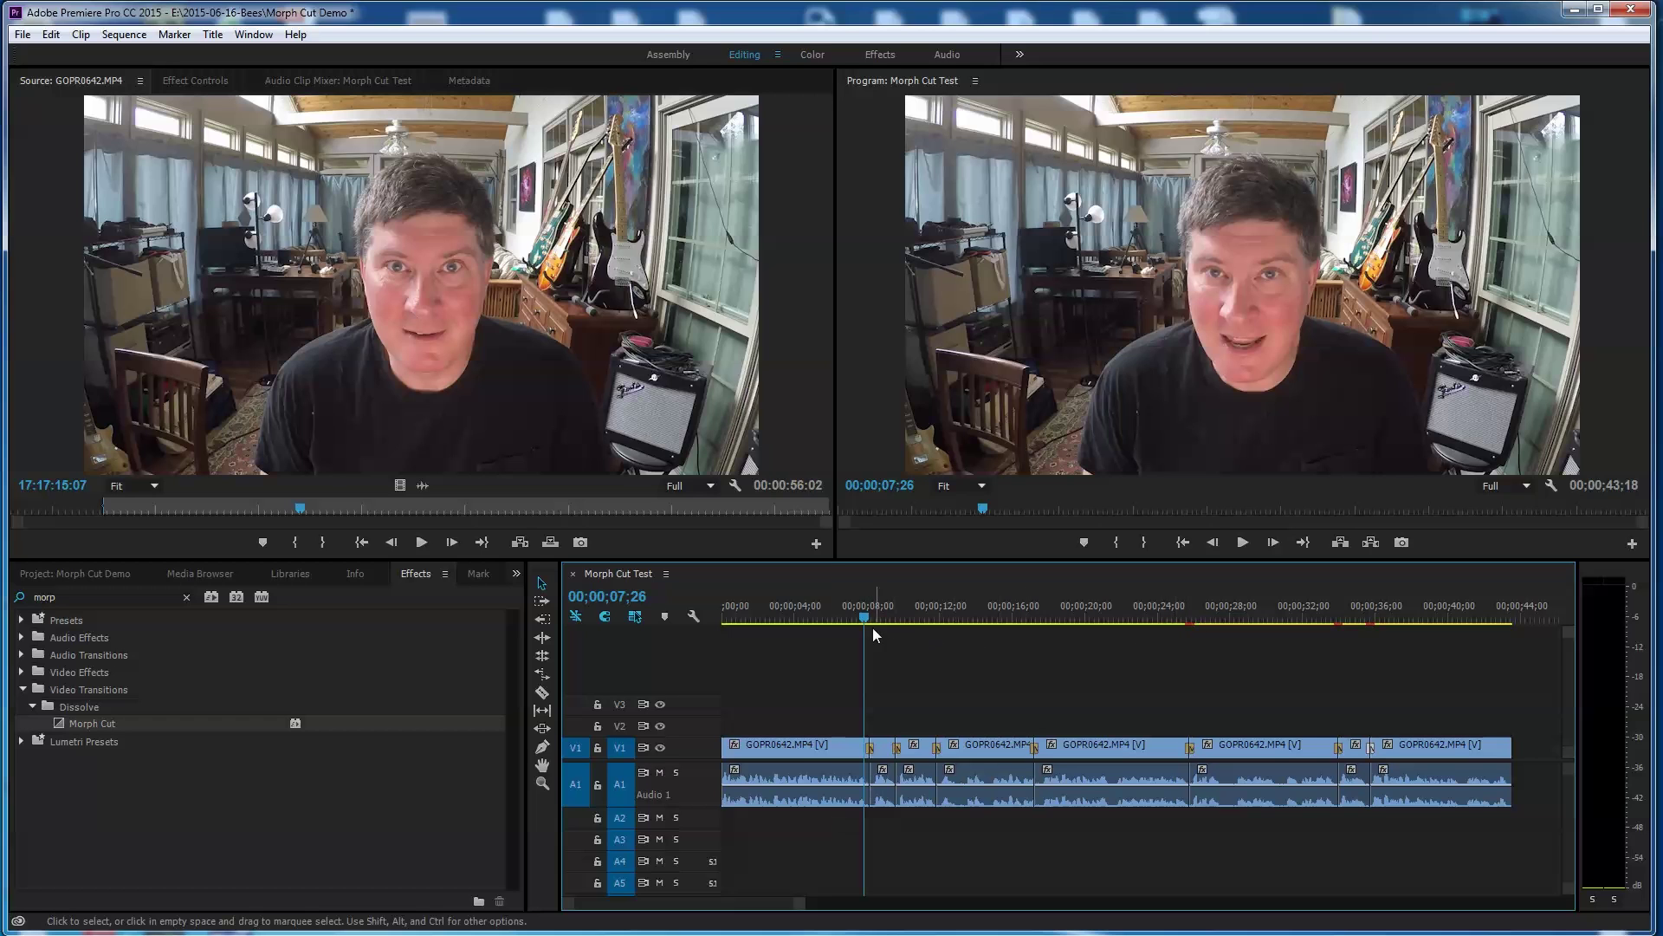
{"action": "left_click_drag", "start_coordinate": [866, 618], "coordinate": [1028, 672]}
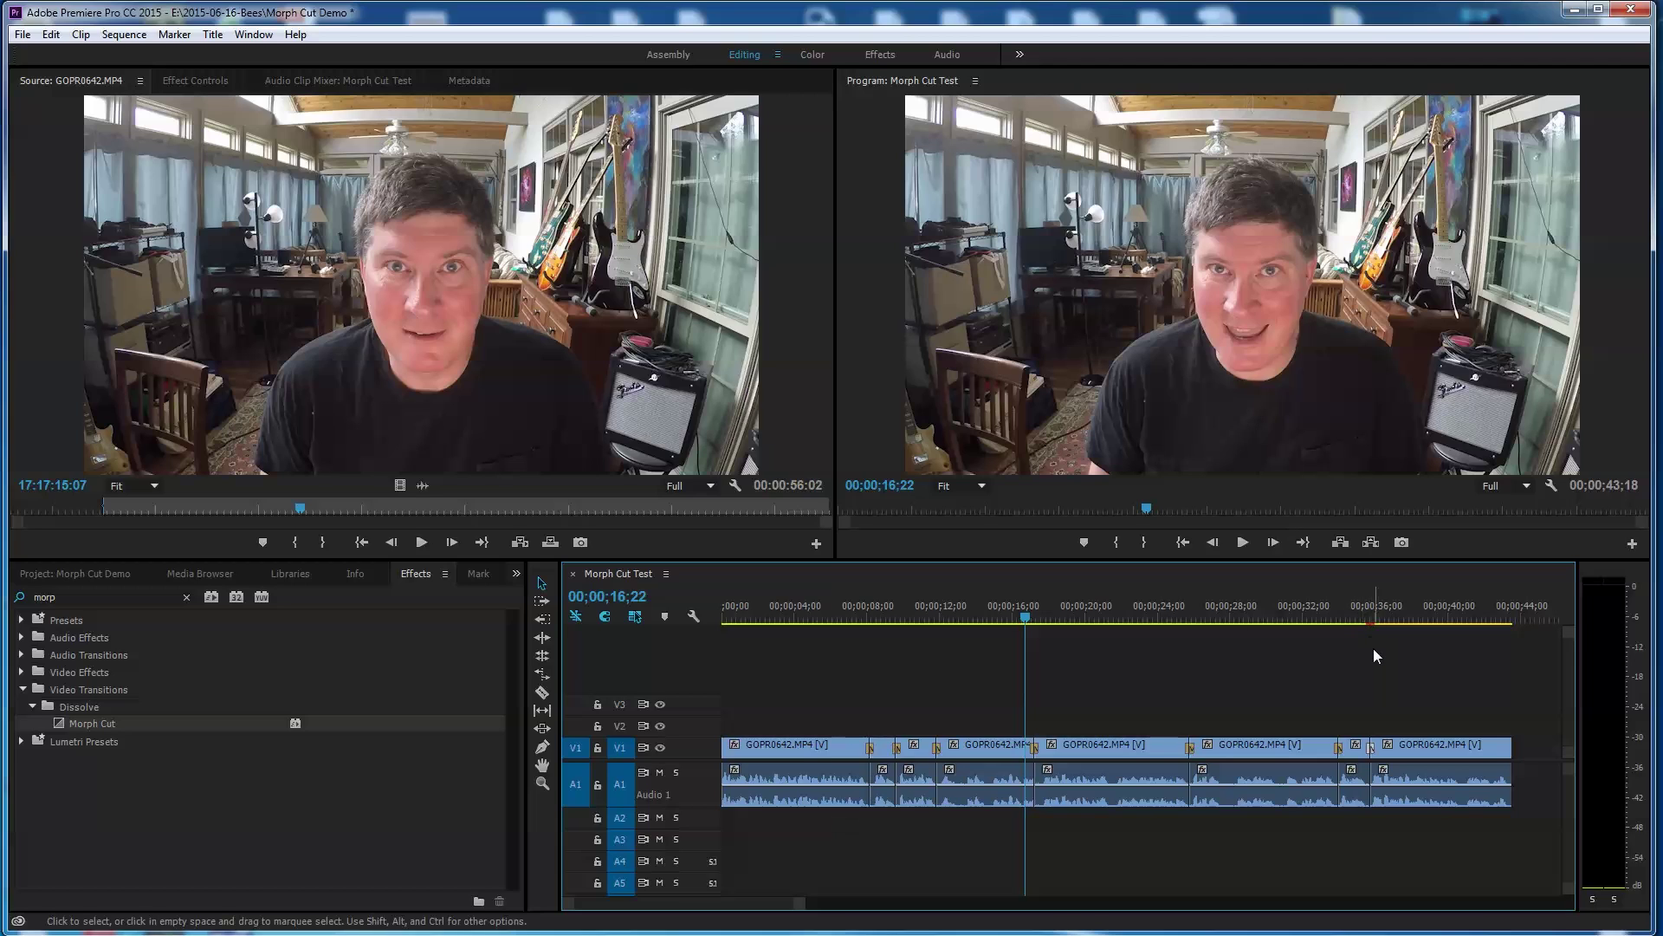
{"action": "left_click", "coordinate": [1037, 384]}
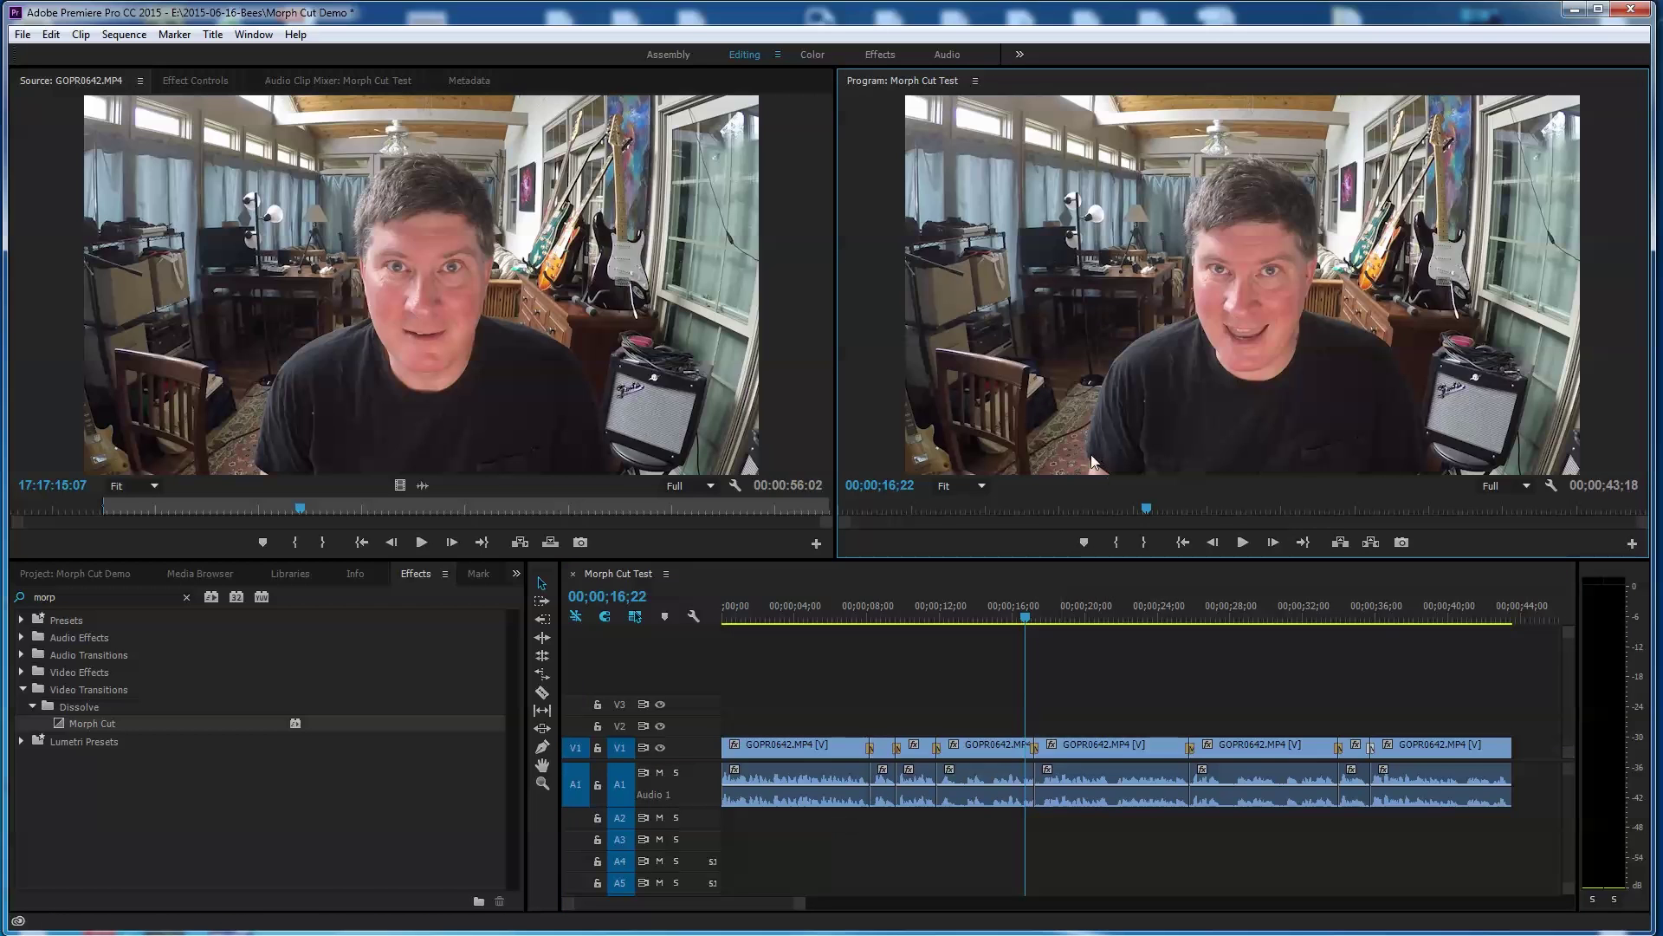
{"action": "left_click_drag", "start_coordinate": [1027, 621], "coordinate": [663, 646]}
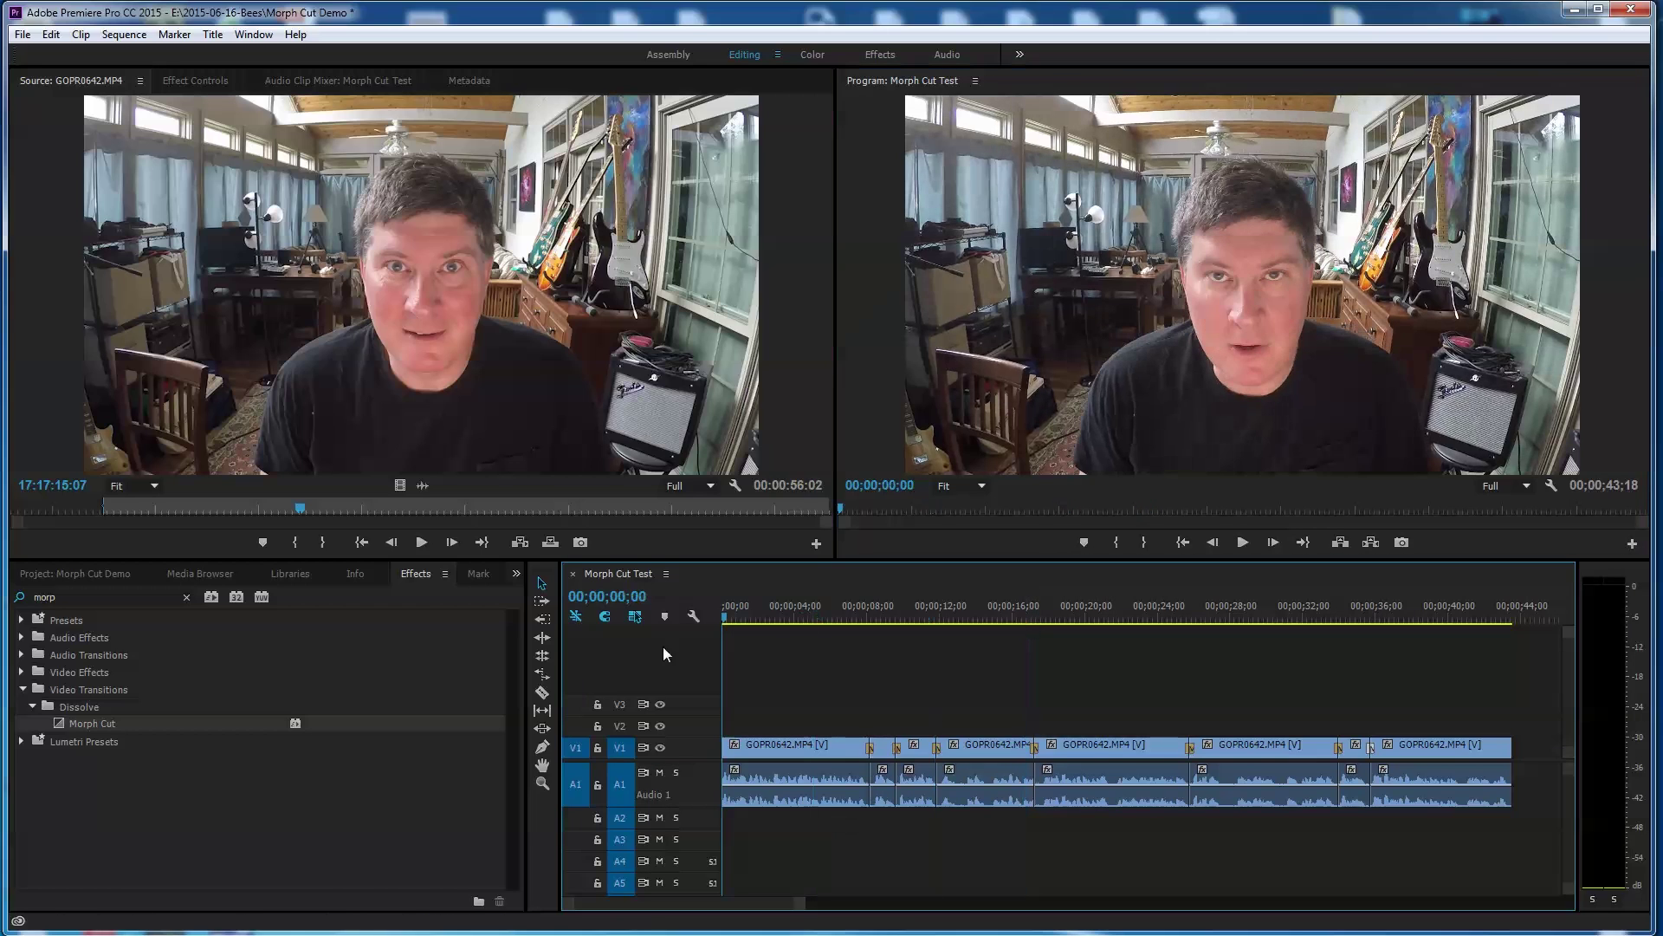
Maximize and restore the Timeline panel with the ` key, then maximize the Program Monitor.
{"action": "key", "text": "grave"}
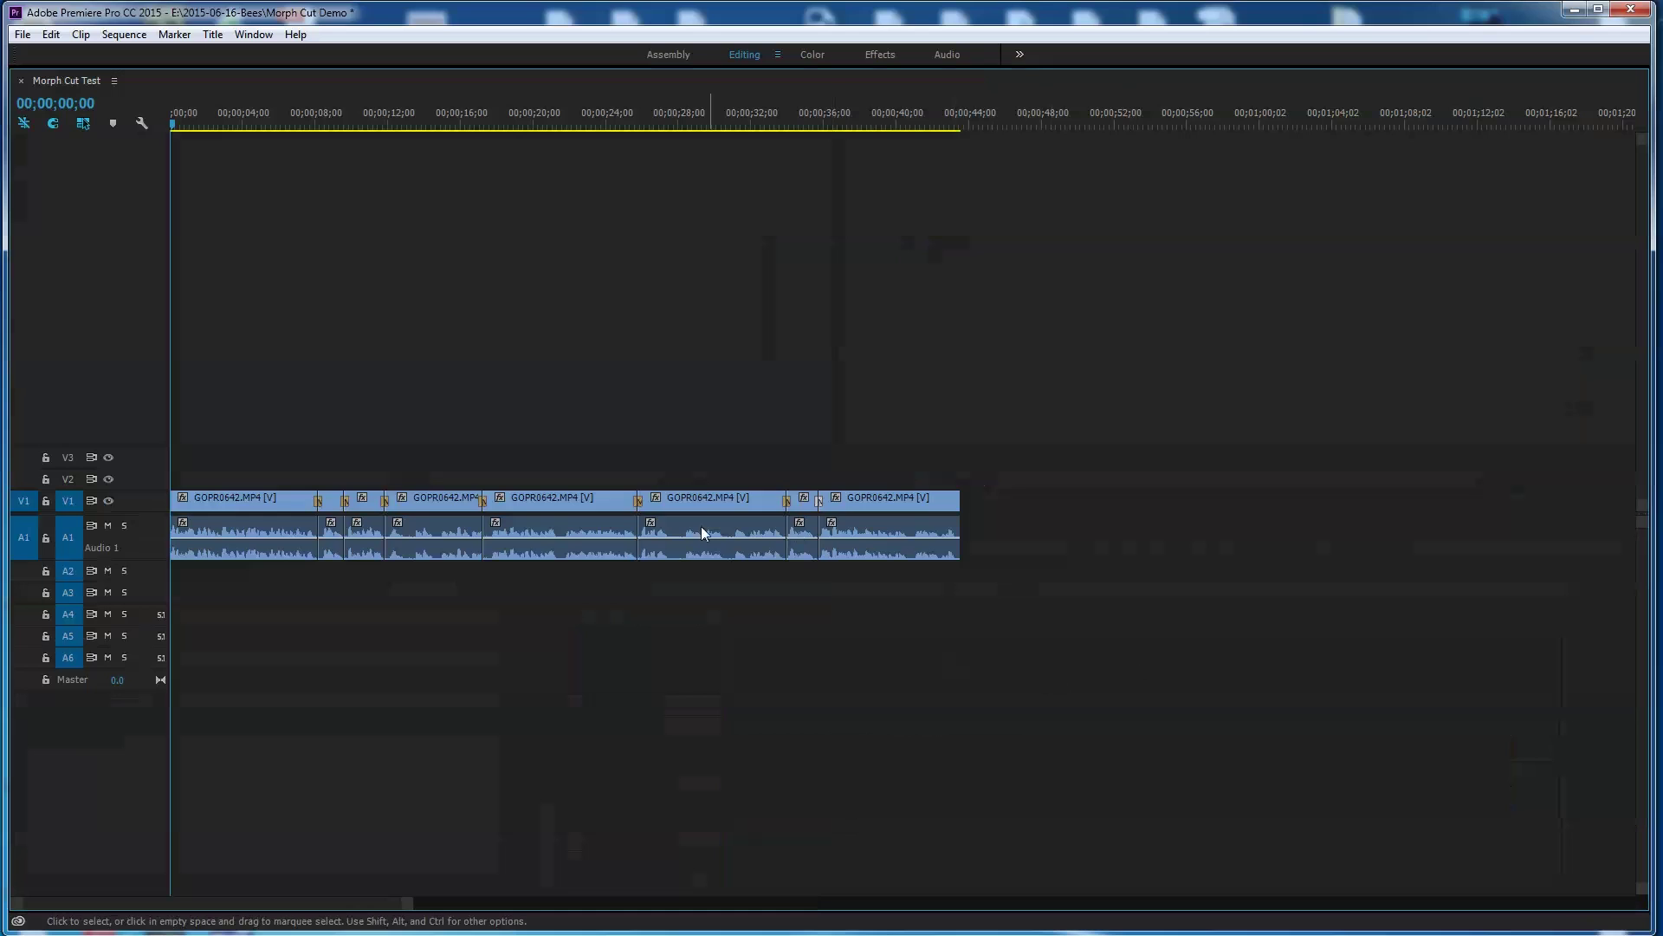
{"action": "key", "text": "grave"}
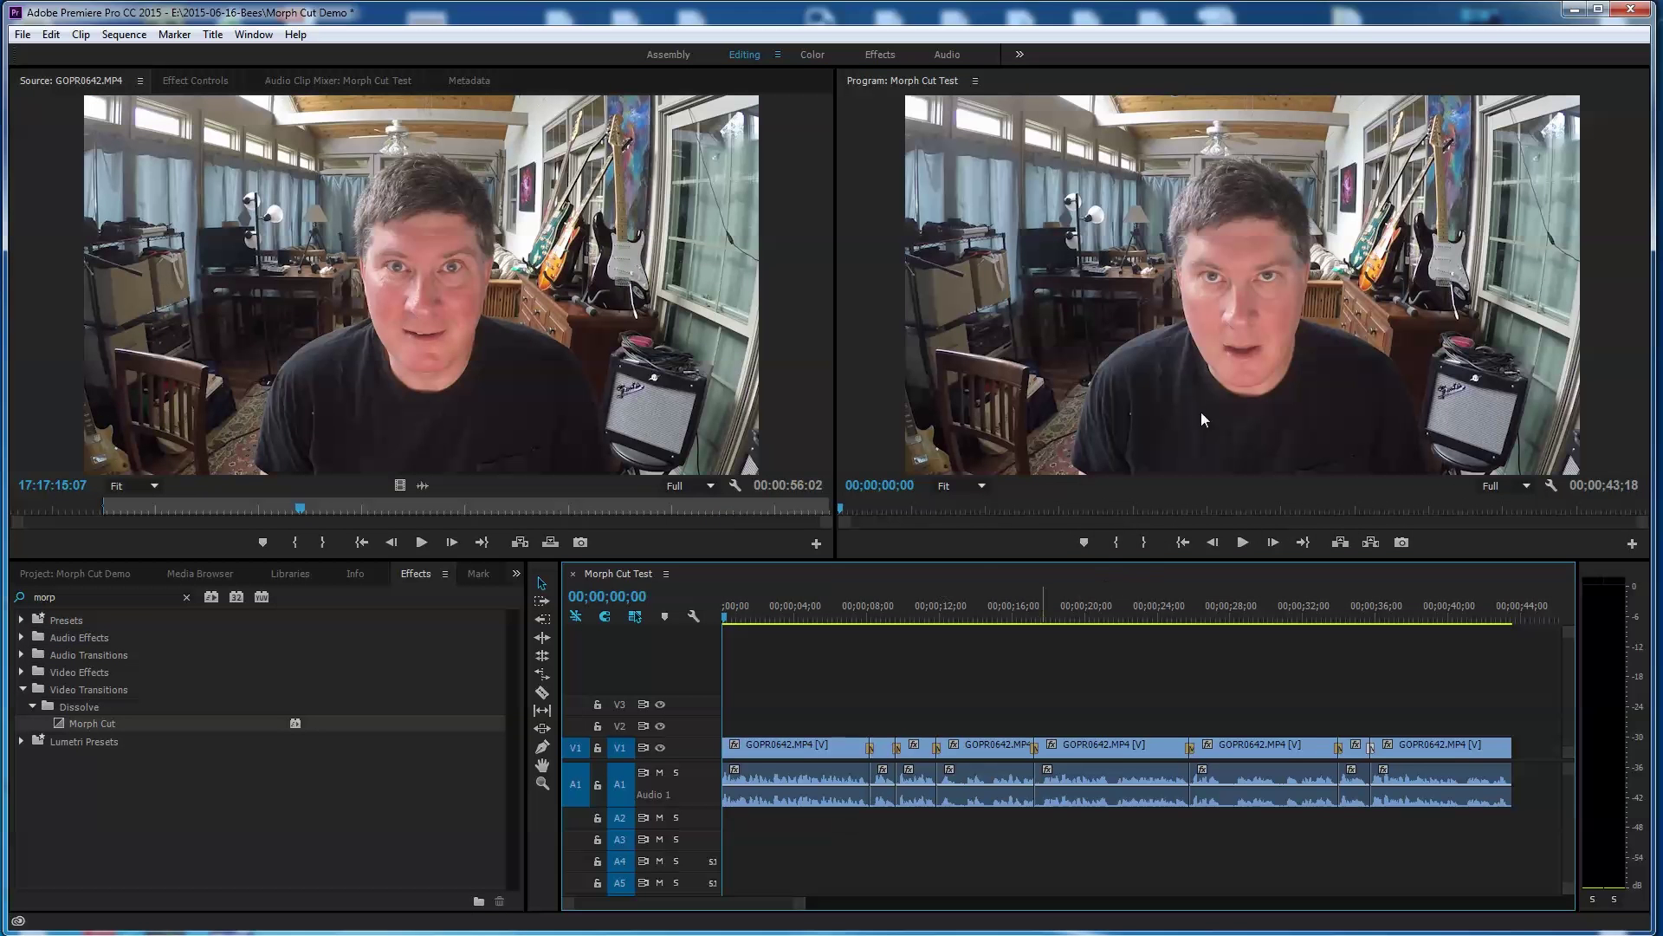
{"action": "left_click", "coordinate": [1162, 388]}
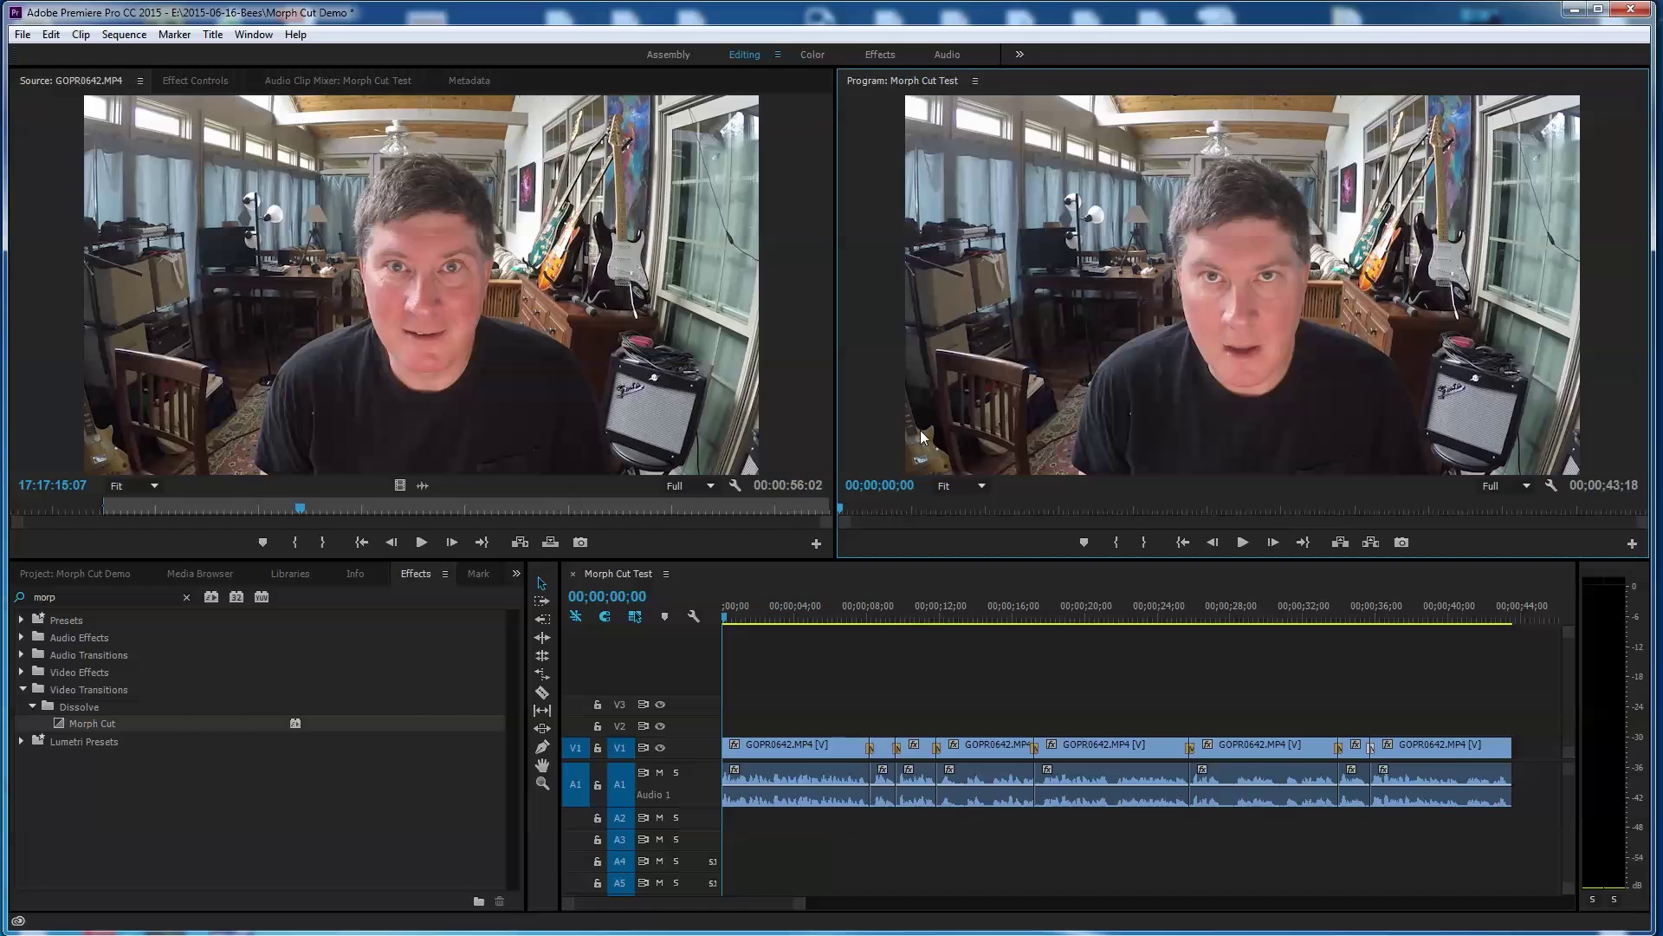
{"action": "key", "text": "grave"}
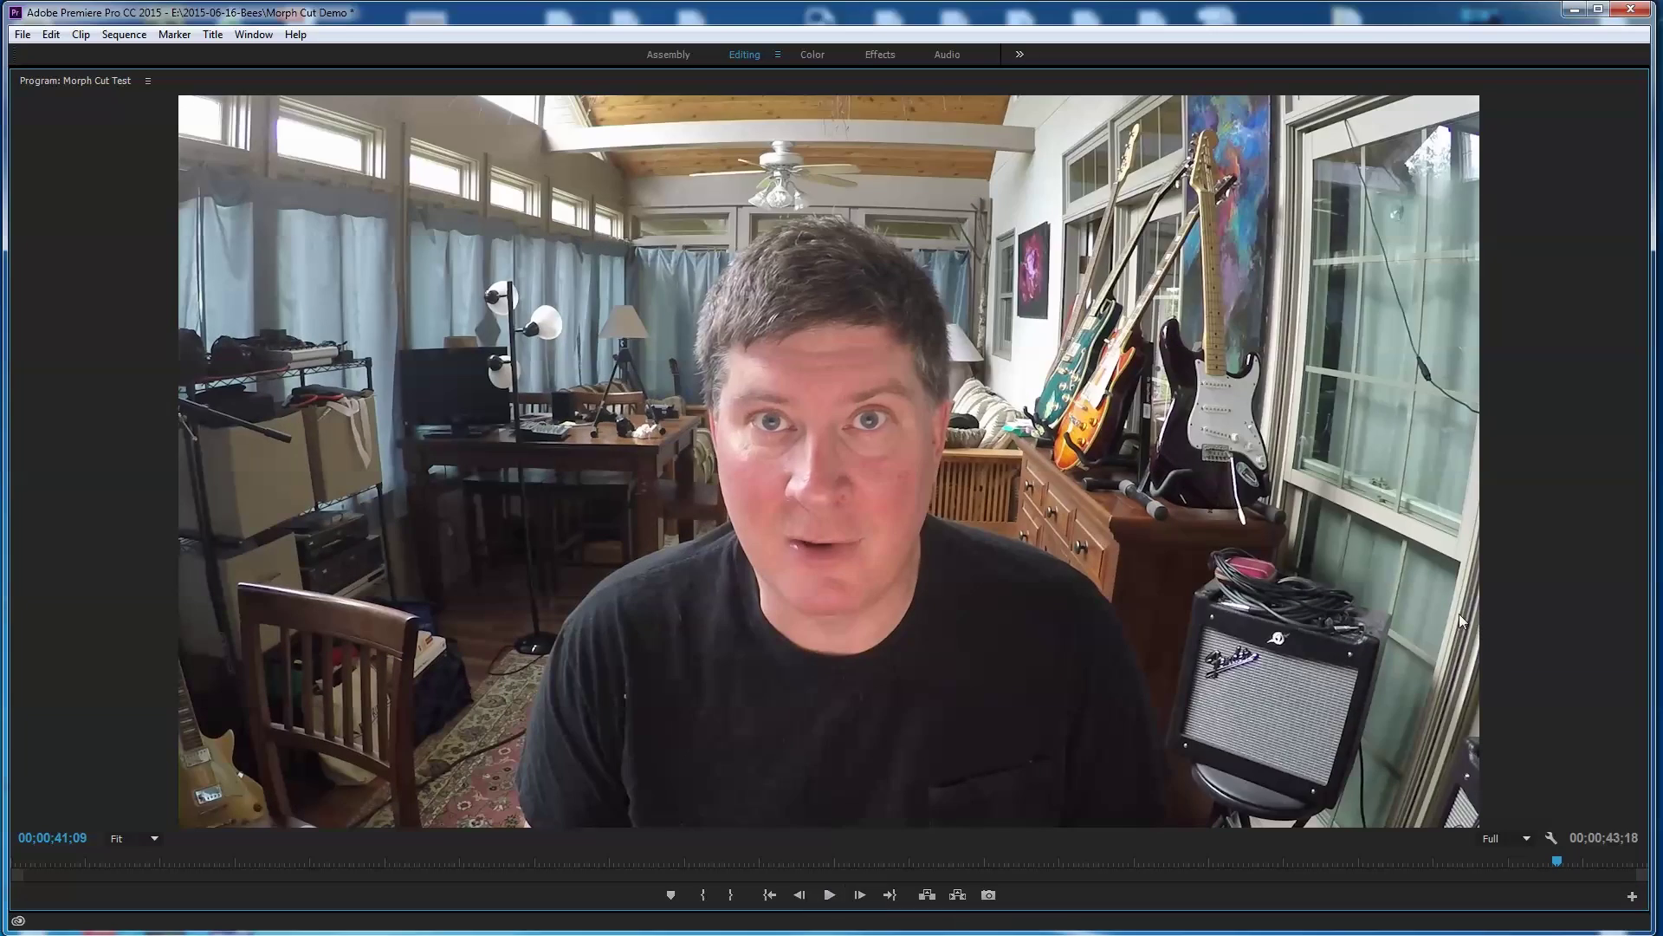
{"action": "key", "text": "grave"}
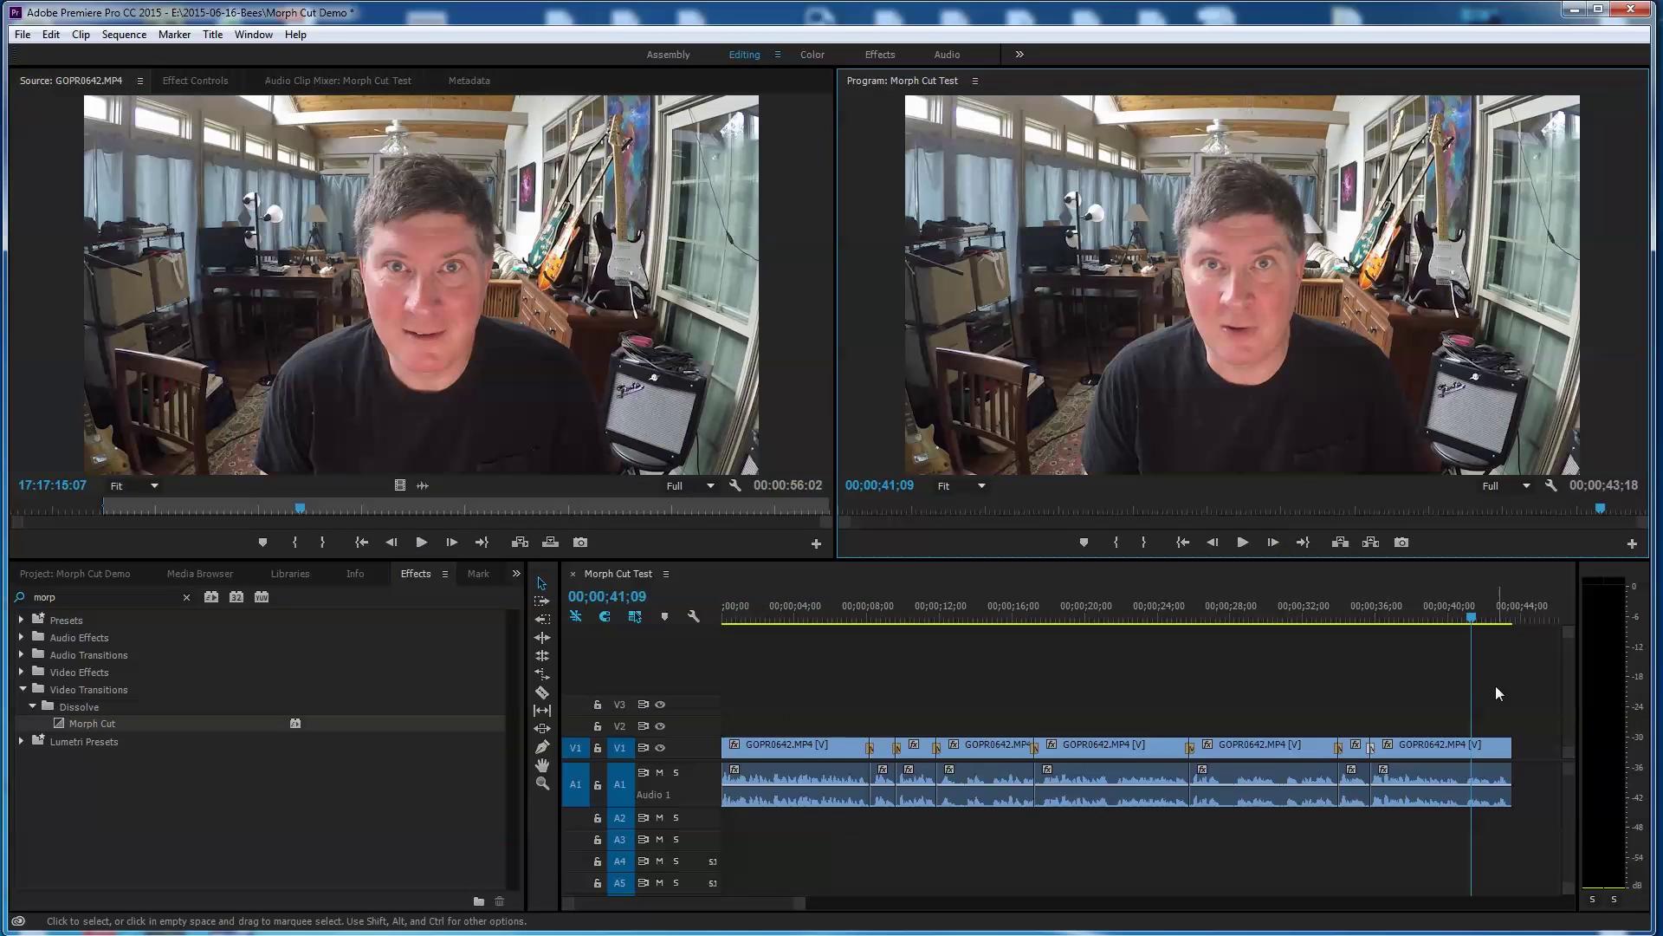
{"action": "left_click_drag", "start_coordinate": [1475, 624], "coordinate": [1371, 658]}
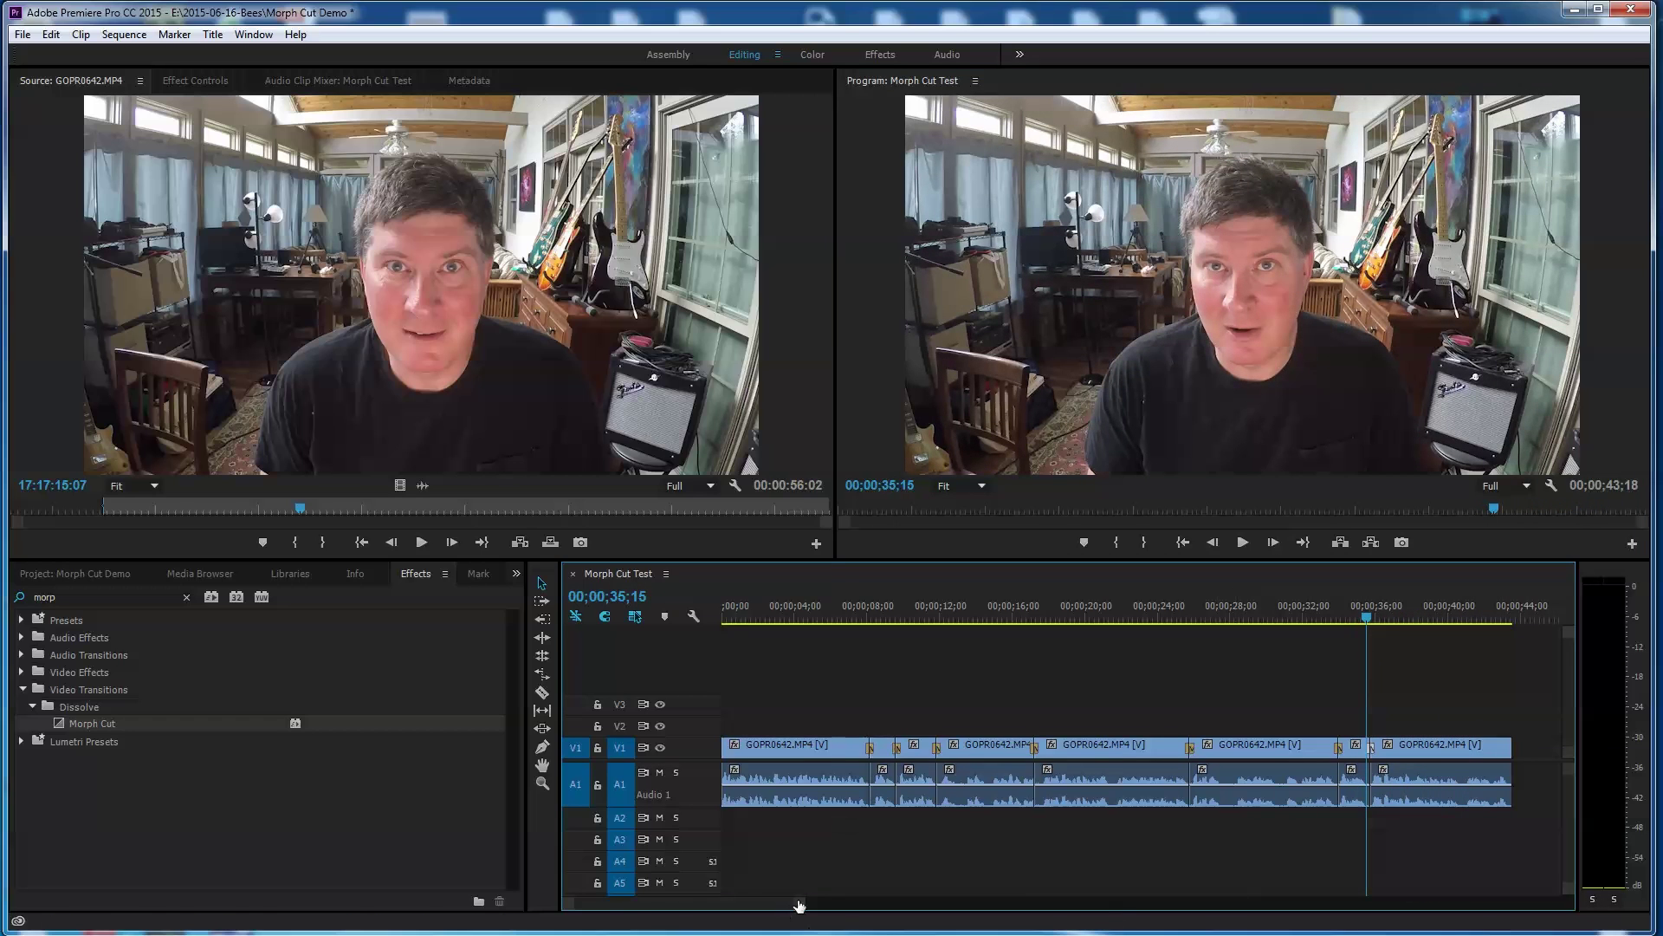
{"action": "left_click_drag", "start_coordinate": [798, 905], "coordinate": [712, 903]}
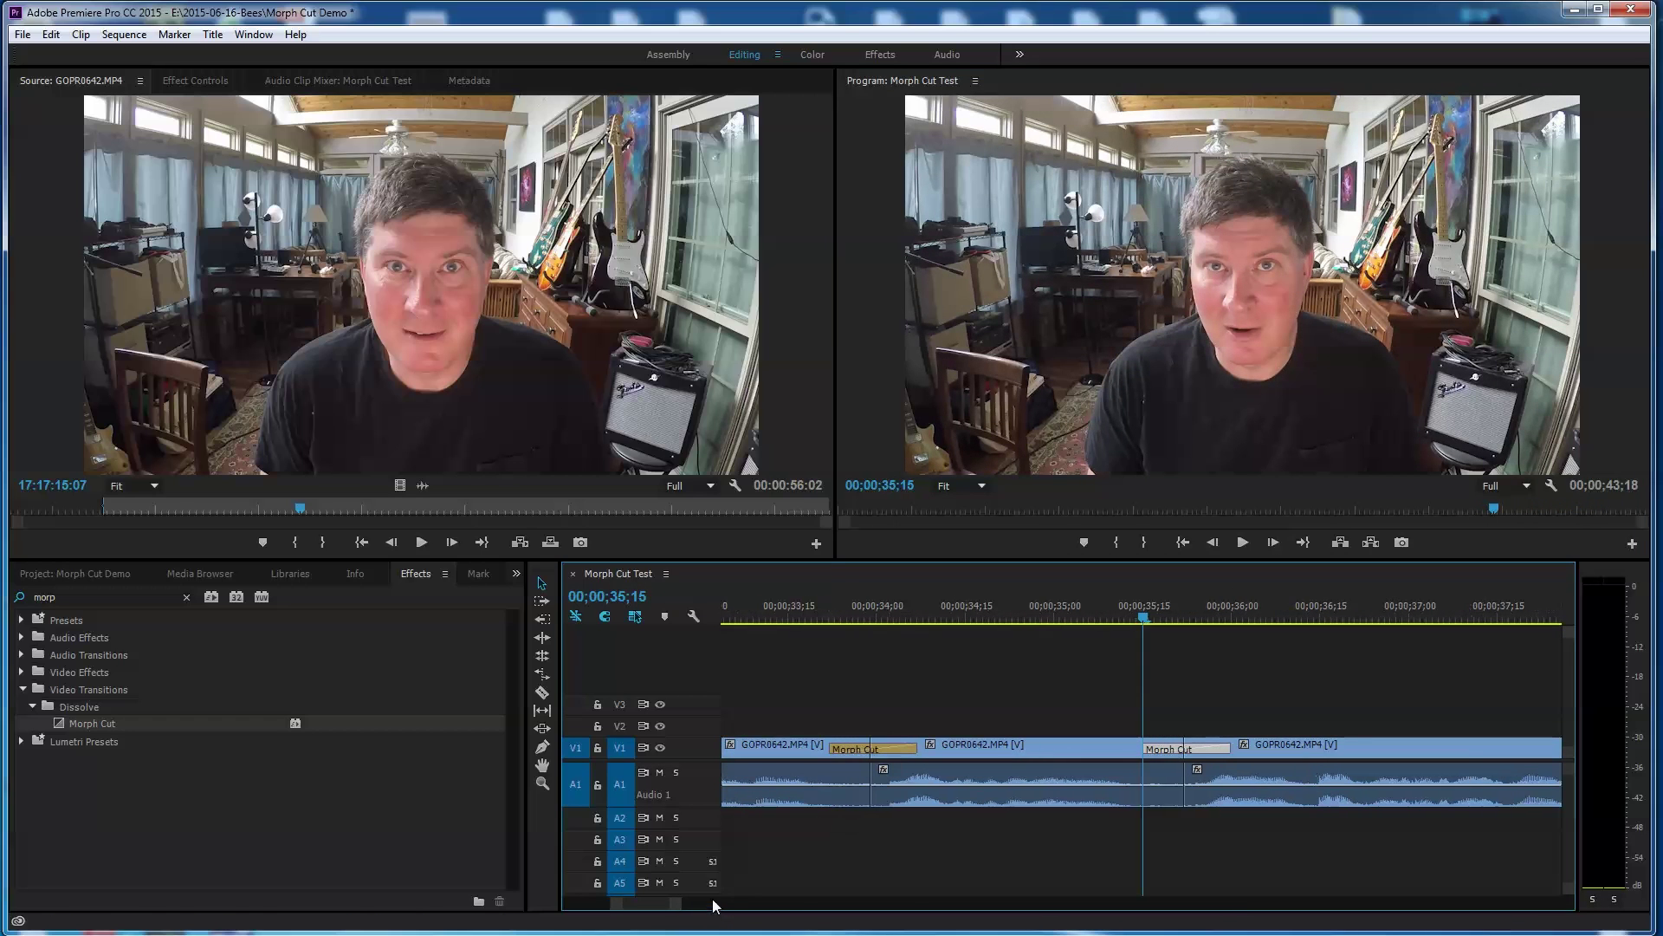
{"action": "key", "text": "Right"}
{"action": "key", "text": "Right"}
{"action": "key", "text": "Right"}
{"action": "key", "text": "Right"}
{"action": "key", "text": "Right"}
{"action": "key", "text": "Right"}
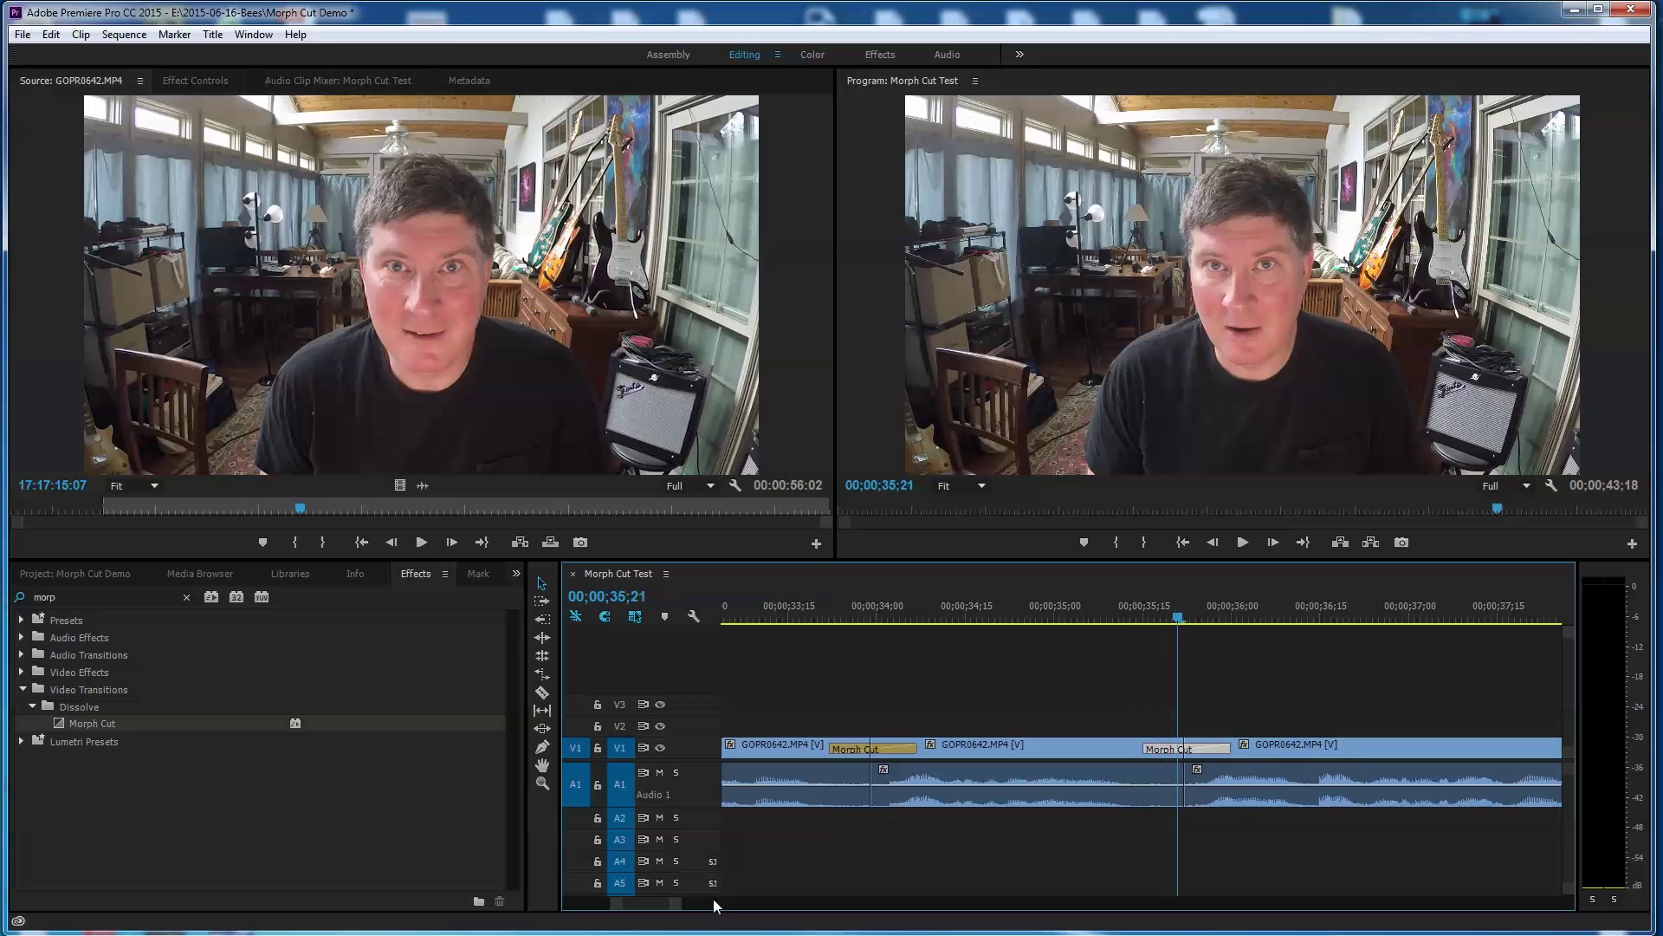
{"action": "key", "text": "Right"}
{"action": "key", "text": "Right"}
{"action": "key", "text": "Right"}
{"action": "key", "text": "Right"}
{"action": "key", "text": "Right"}
{"action": "key", "text": "Right"}
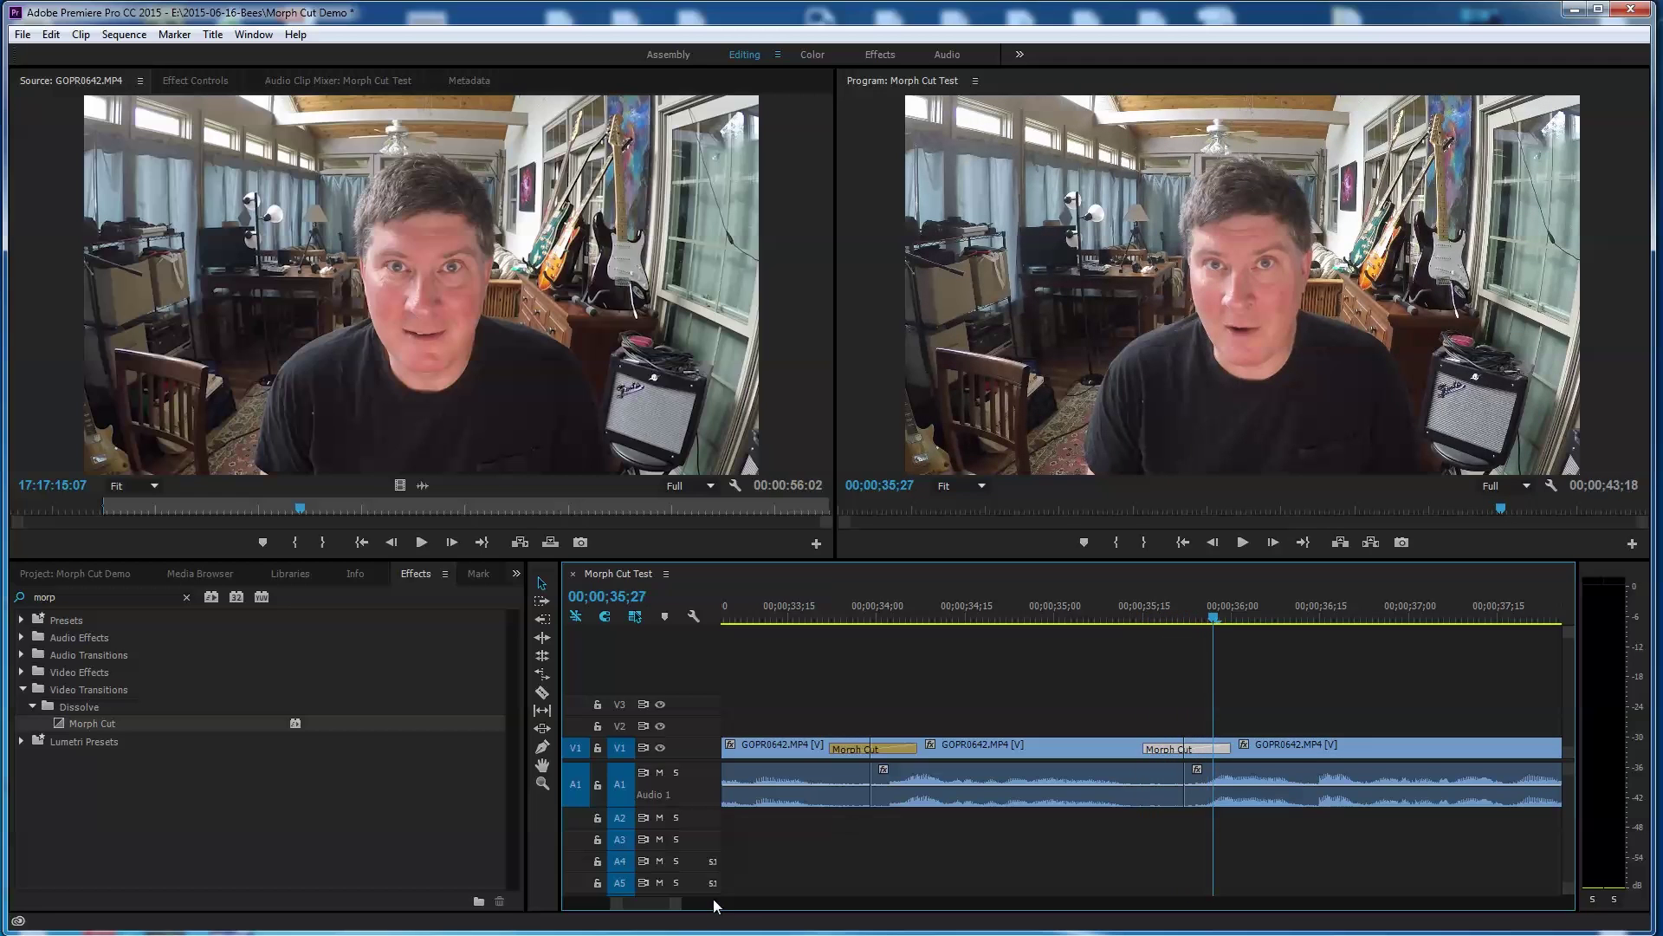
{"action": "key", "text": "Left"}
{"action": "key", "text": "Left"}
{"action": "key", "text": "Left"}
{"action": "key", "text": "Left"}
{"action": "key", "text": "Left"}
{"action": "key", "text": "Left"}
{"action": "key", "text": "Left"}
{"action": "key", "text": "Left"}
{"action": "key", "text": "Left"}
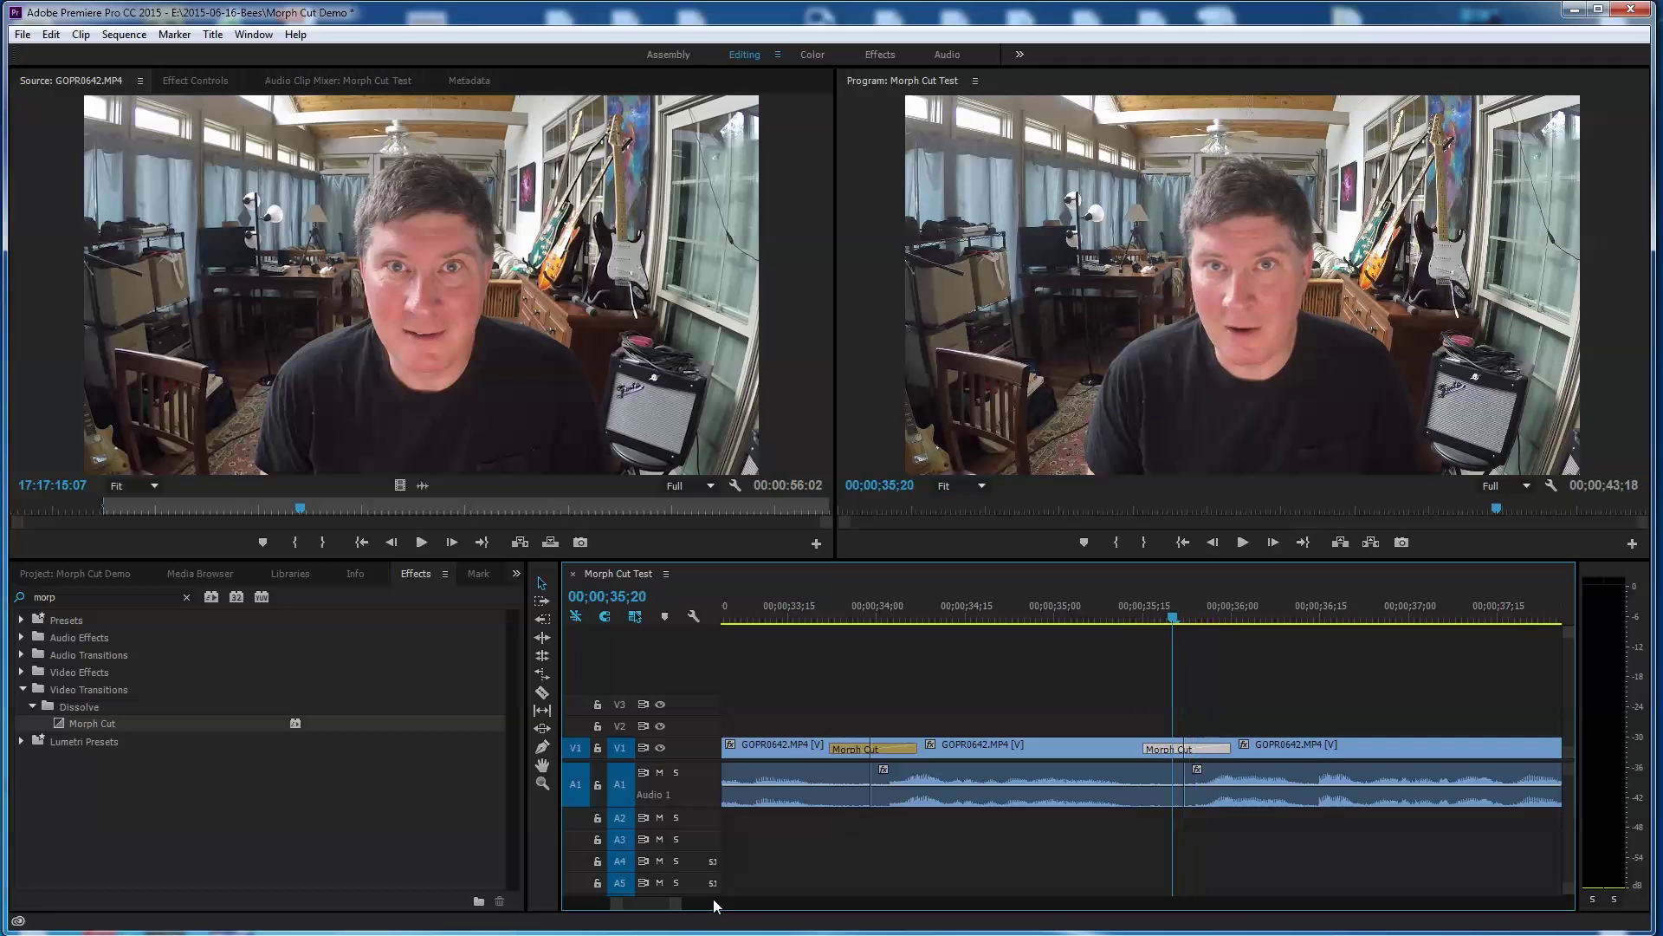
{"action": "key", "text": "Left"}
{"action": "key", "text": "Left"}
{"action": "key", "text": "Left"}
{"action": "key", "text": "Left"}
{"action": "key", "text": "Left"}
{"action": "key", "text": "Right"}
{"action": "key", "text": "Right"}
{"action": "key", "text": "Right"}
{"action": "key", "text": "Right"}
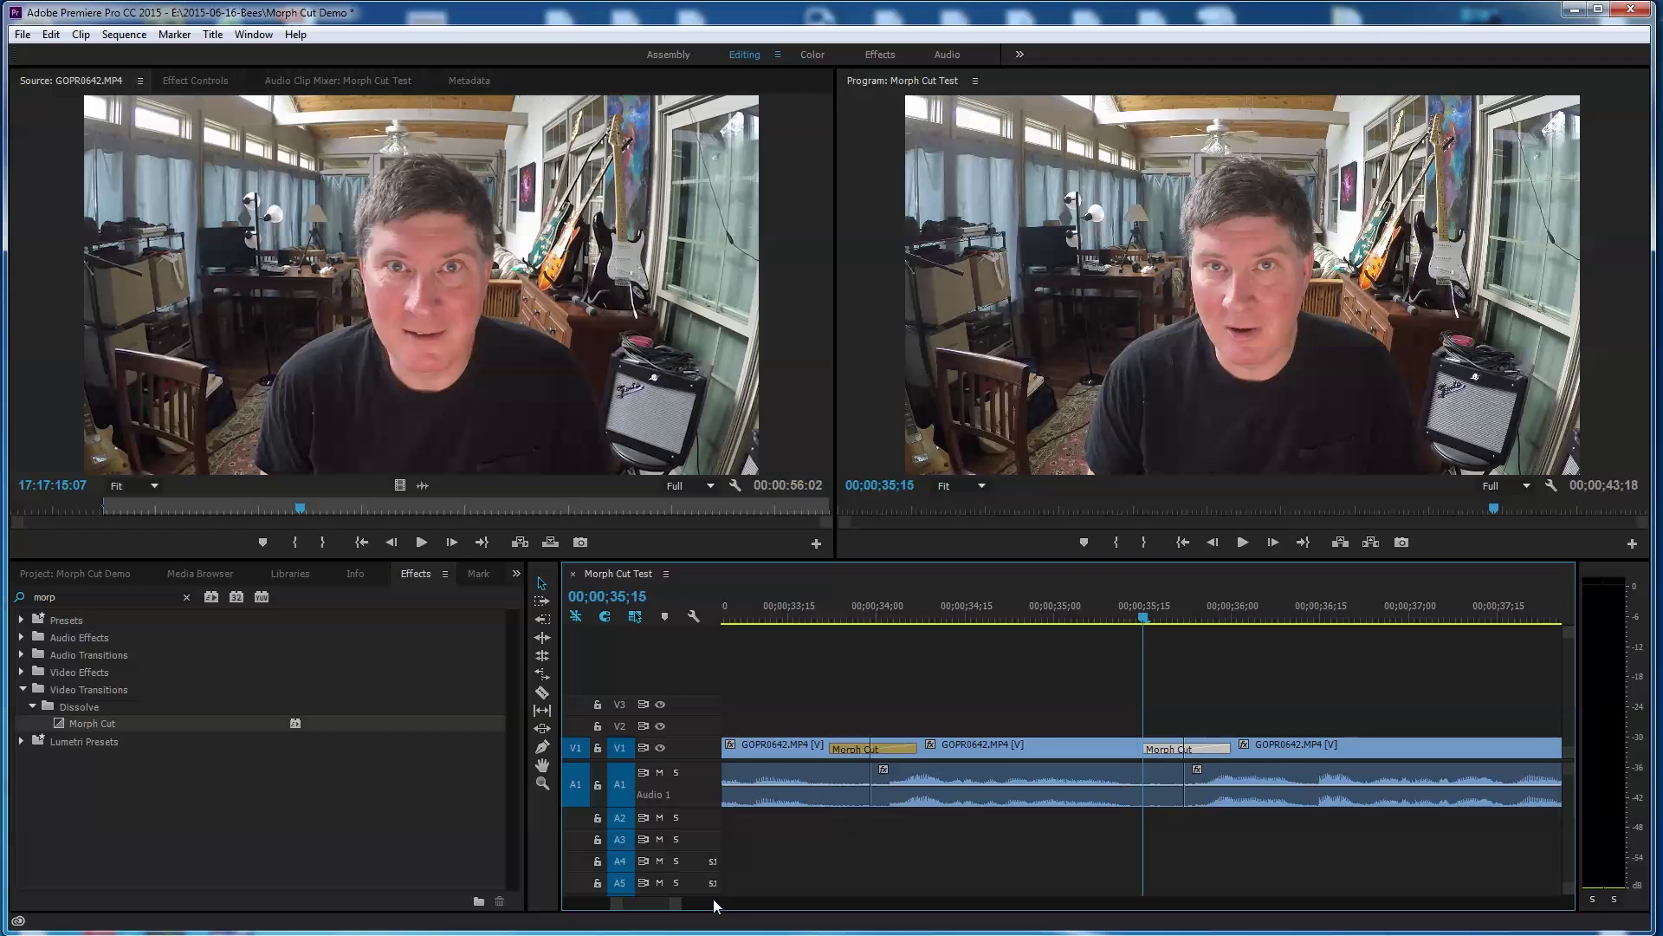
{"action": "key", "text": "Right"}
{"action": "key", "text": "Right"}
{"action": "key", "text": "Right"}
{"action": "key", "text": "Right"}
{"action": "key", "text": "Right"}
{"action": "key", "text": "Right"}
{"action": "key", "text": "Right"}
{"action": "key", "text": "Right"}
{"action": "key", "text": "Right"}
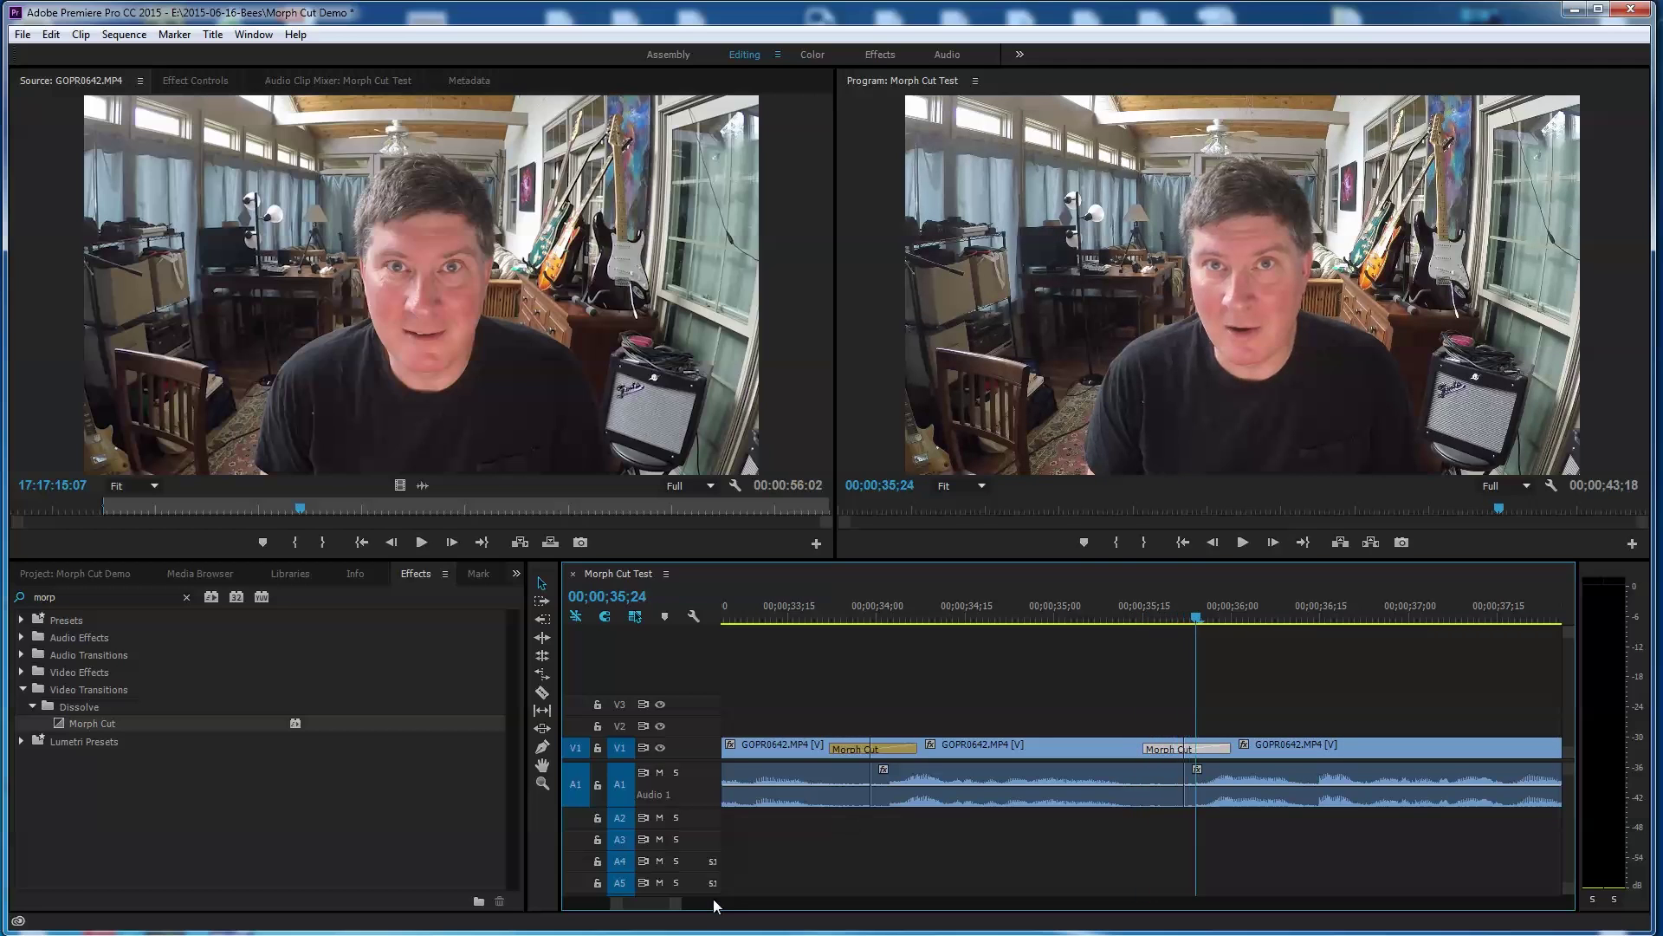
{"action": "key", "text": "Right"}
{"action": "key", "text": "Right"}
{"action": "key", "text": "Right"}
{"action": "key", "text": "Right"}
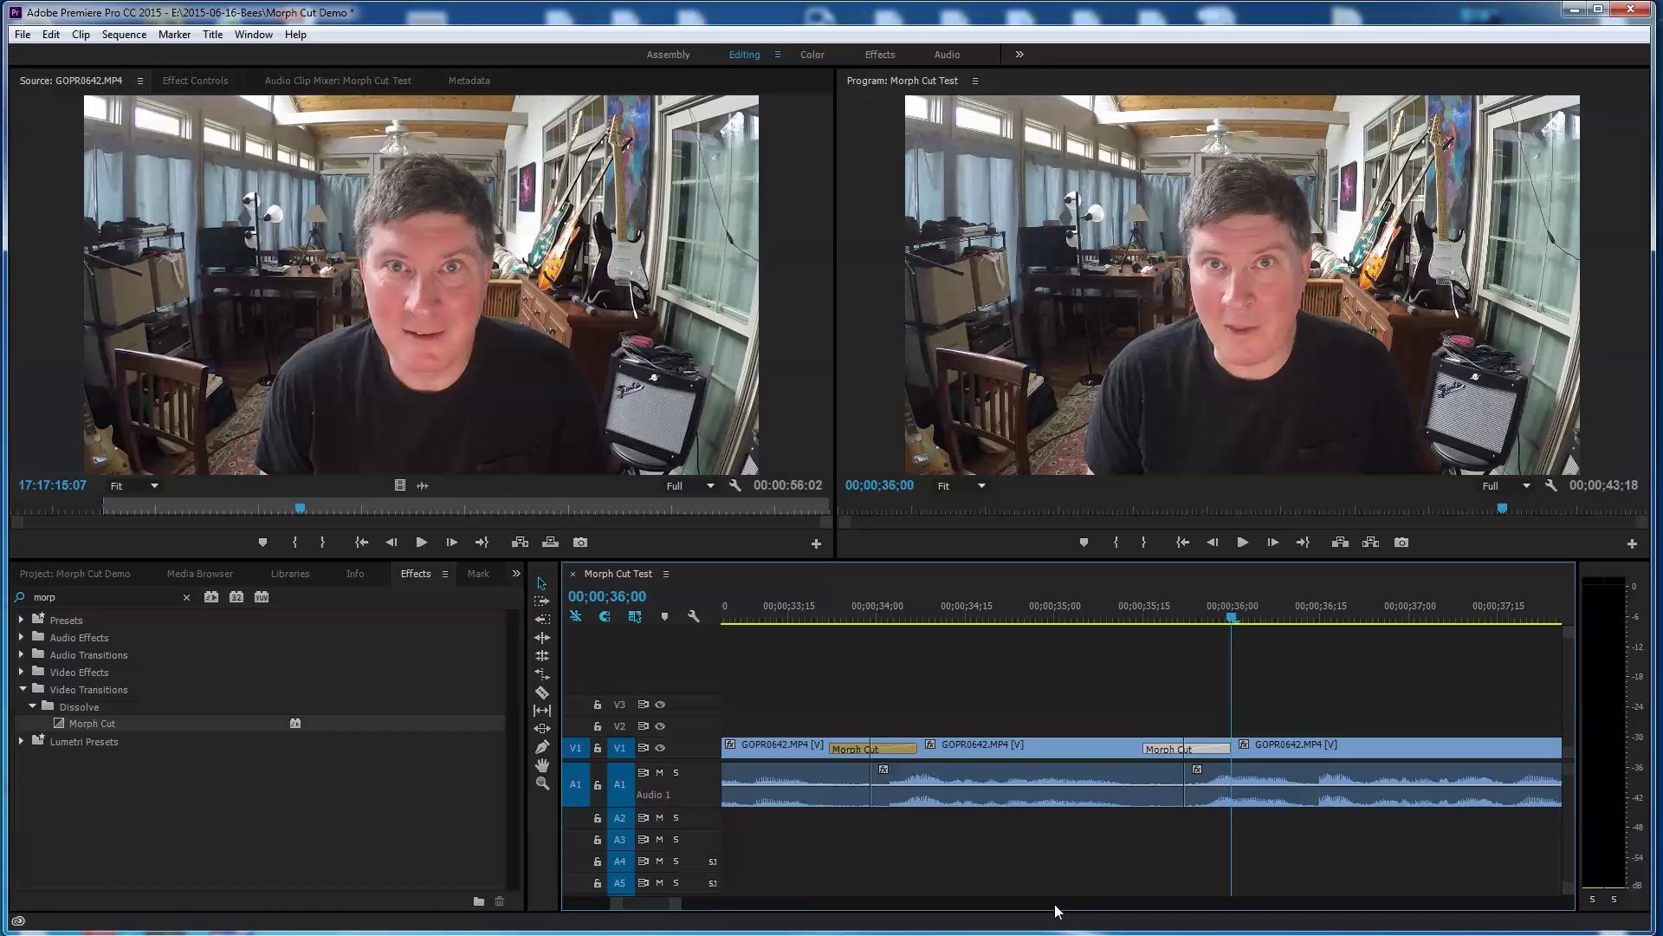
{"action": "left_click_drag", "start_coordinate": [1229, 620], "coordinate": [846, 745]}
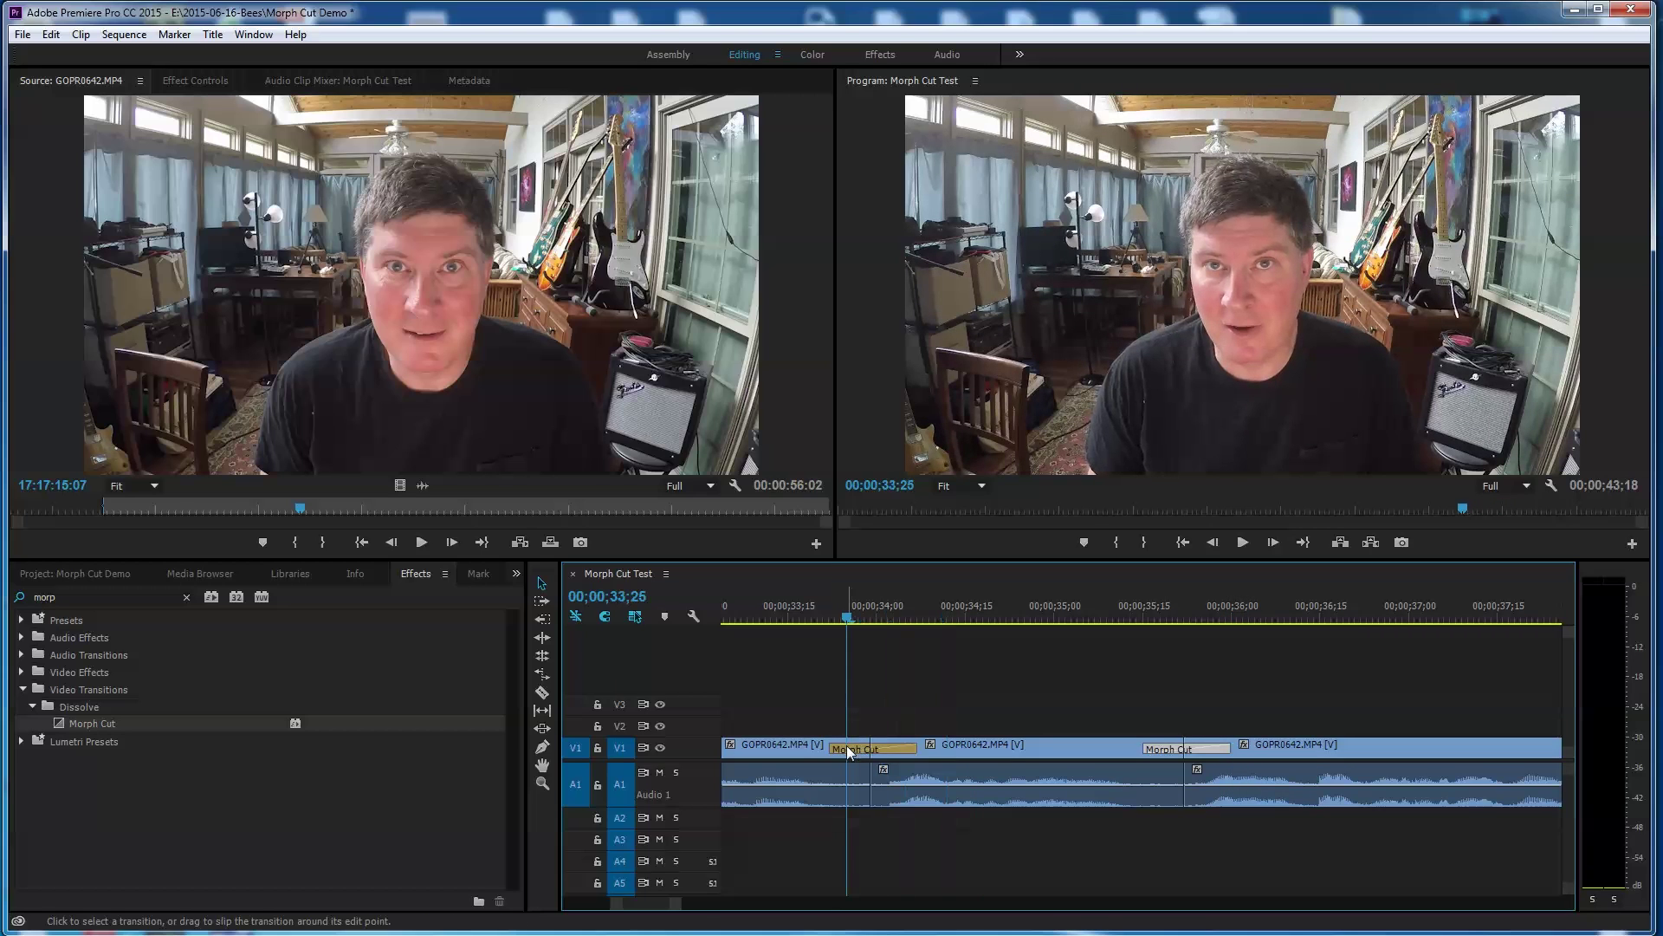
{"action": "key", "text": "Right"}
{"action": "key", "text": "Right"}
{"action": "key", "text": "Right"}
{"action": "key", "text": "Right"}
{"action": "key", "text": "Right"}
{"action": "key", "text": "Right"}
{"action": "key", "text": "Right"}
{"action": "key", "text": "Right"}
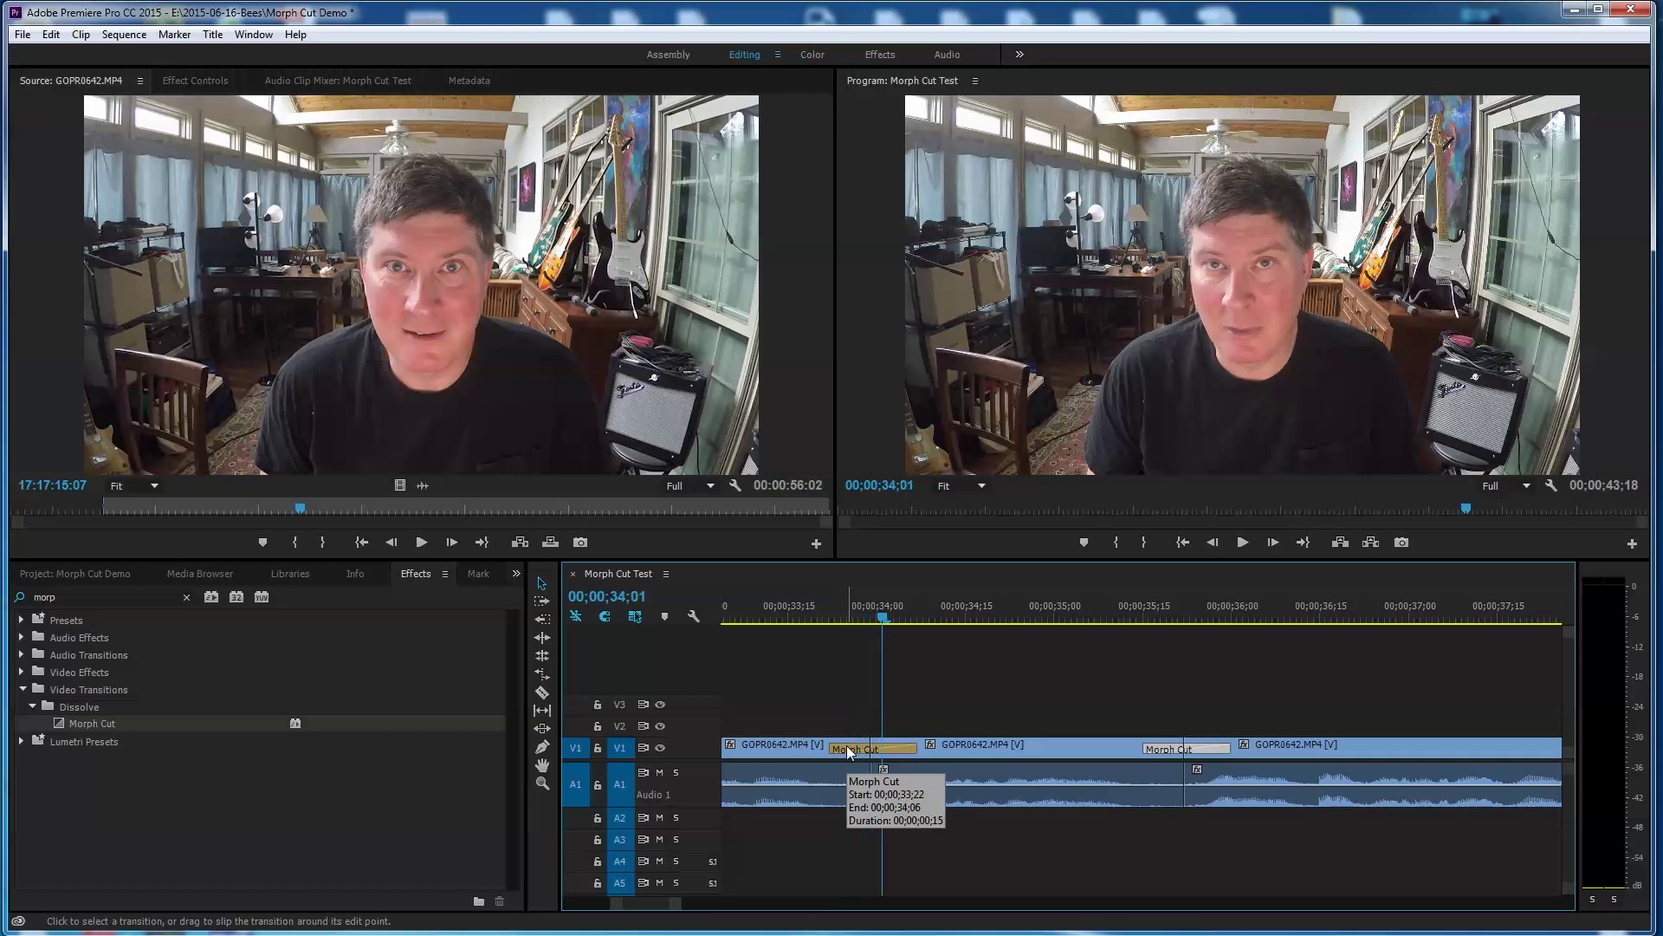
{"action": "key", "text": "Right"}
{"action": "key", "text": "Right"}
{"action": "key", "text": "Left"}
{"action": "key", "text": "Left"}
{"action": "key", "text": "Left"}
{"action": "key", "text": "Left"}
{"action": "key", "text": "Left"}
{"action": "key", "text": "Left"}
{"action": "key", "text": "Left"}
{"action": "key", "text": "Left"}
{"action": "key", "text": "Left"}
{"action": "key", "text": "Left"}
{"action": "key", "text": "Left"}
{"action": "key", "text": "Right"}
{"action": "key", "text": "Right"}
{"action": "key", "text": "Right"}
{"action": "key", "text": "Right"}
{"action": "key", "text": "Right"}
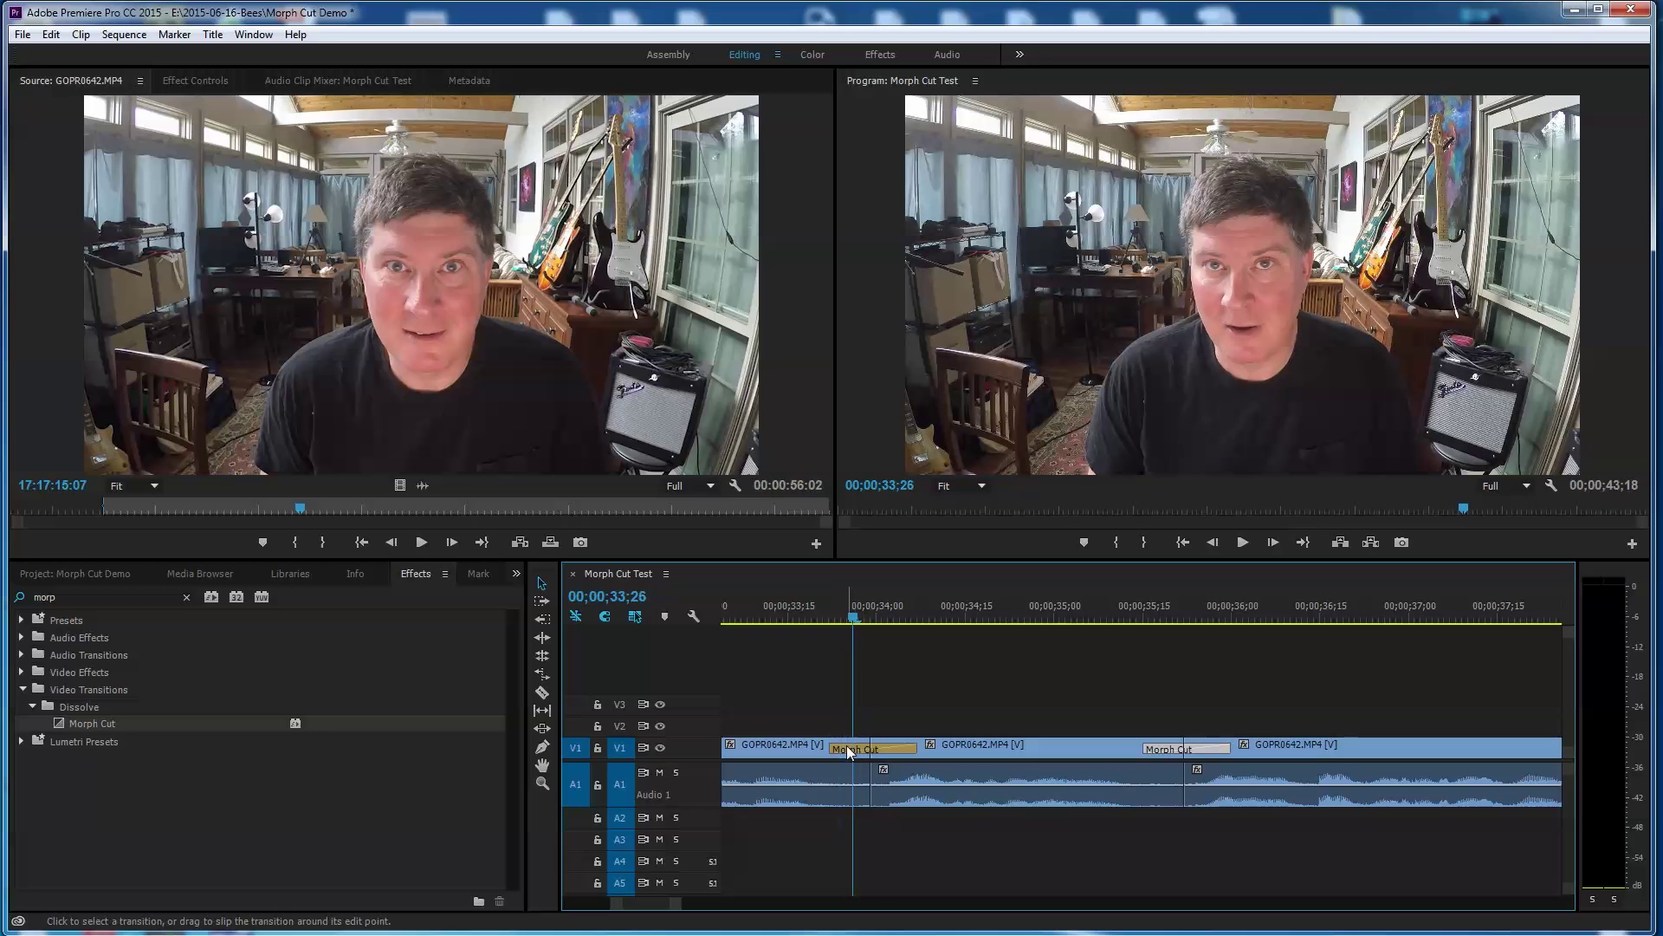
{"action": "key", "text": "Right"}
{"action": "key", "text": "Right"}
{"action": "key", "text": "Right"}
{"action": "key", "text": "Right"}
{"action": "key", "text": "Right"}
{"action": "key", "text": "Right"}
{"action": "key", "text": "Right"}
{"action": "key", "text": "Right"}
{"action": "key", "text": "Right"}
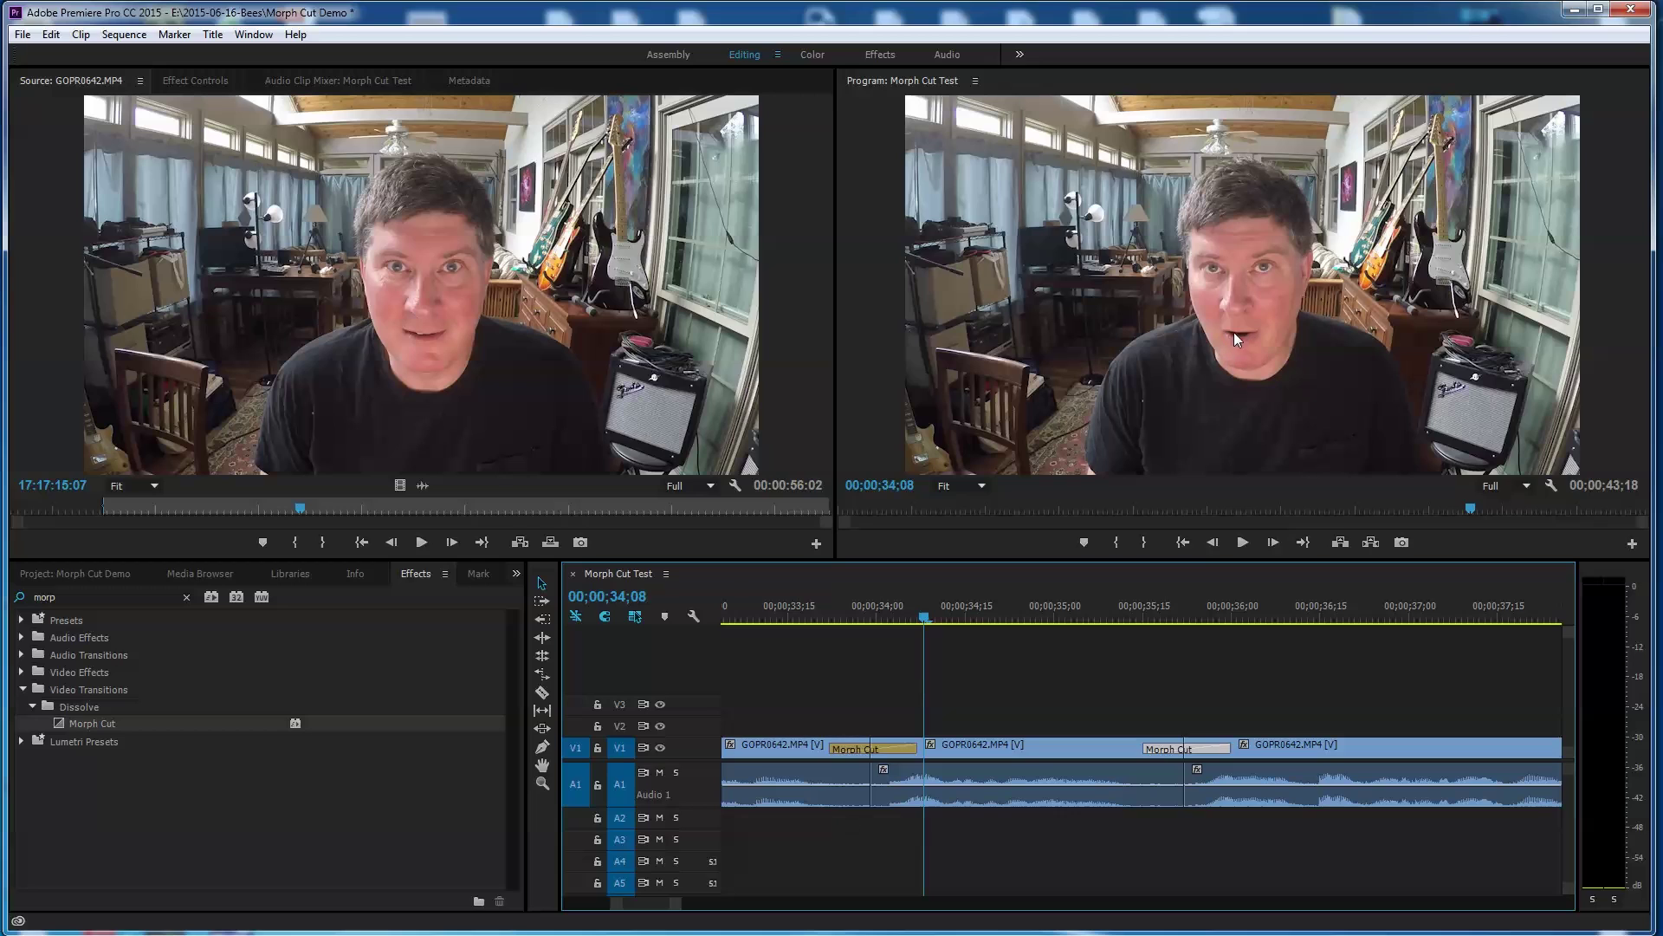
{"action": "left_click_drag", "start_coordinate": [923, 617], "coordinate": [830, 643]}
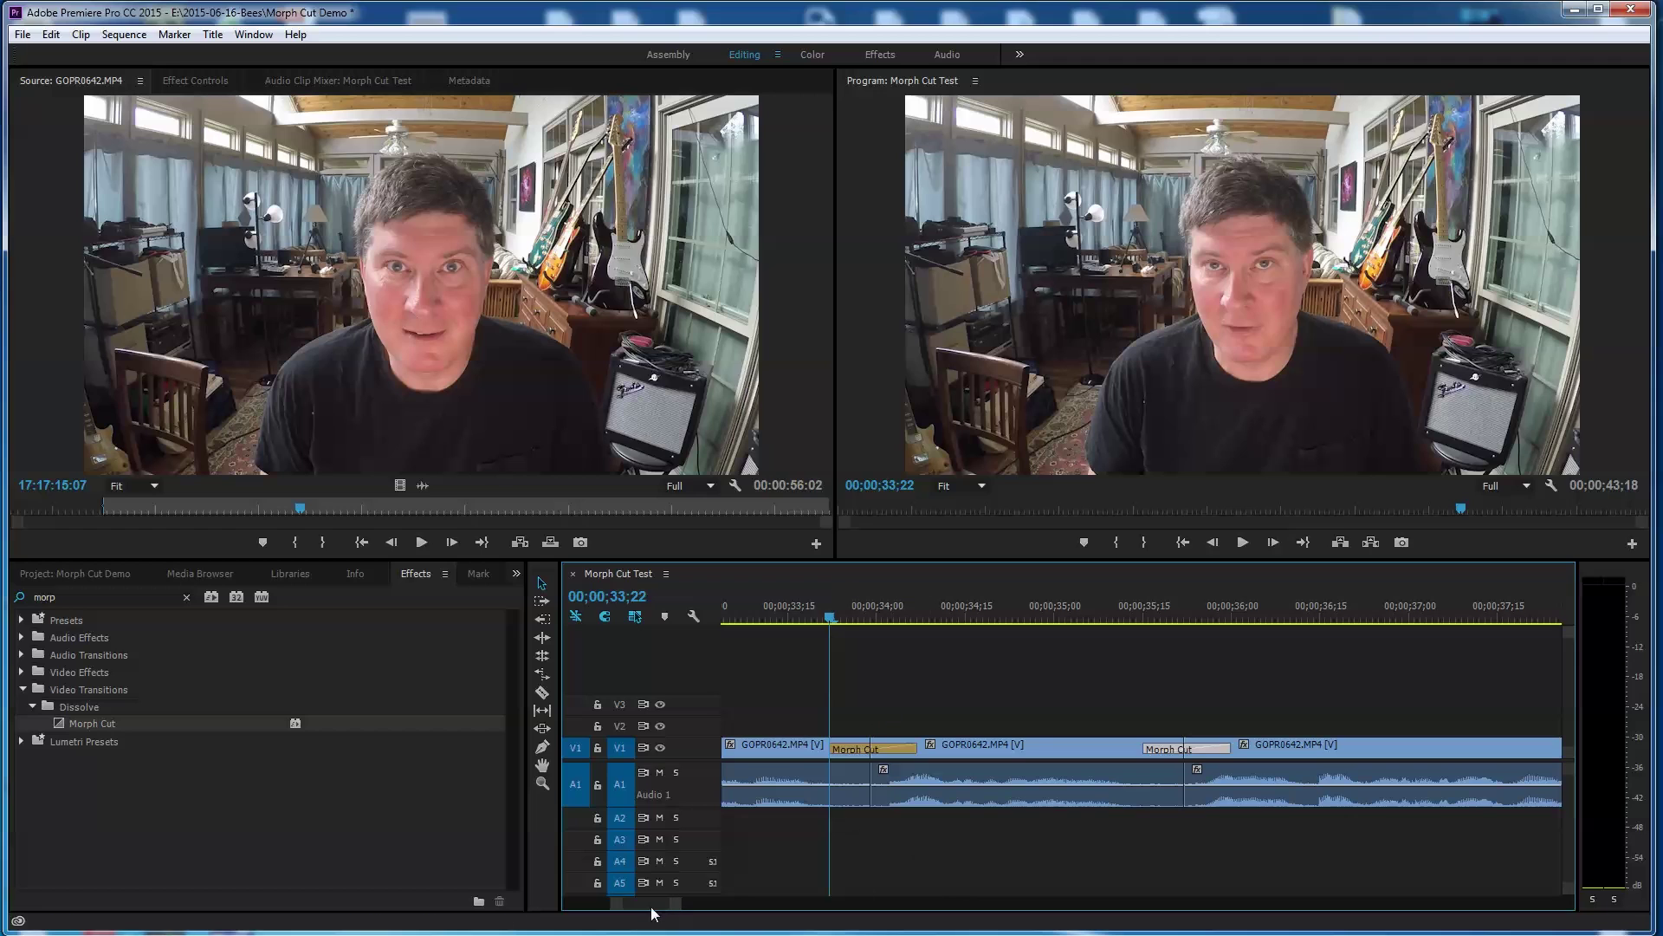
{"action": "left_click_drag", "start_coordinate": [679, 906], "coordinate": [774, 905]}
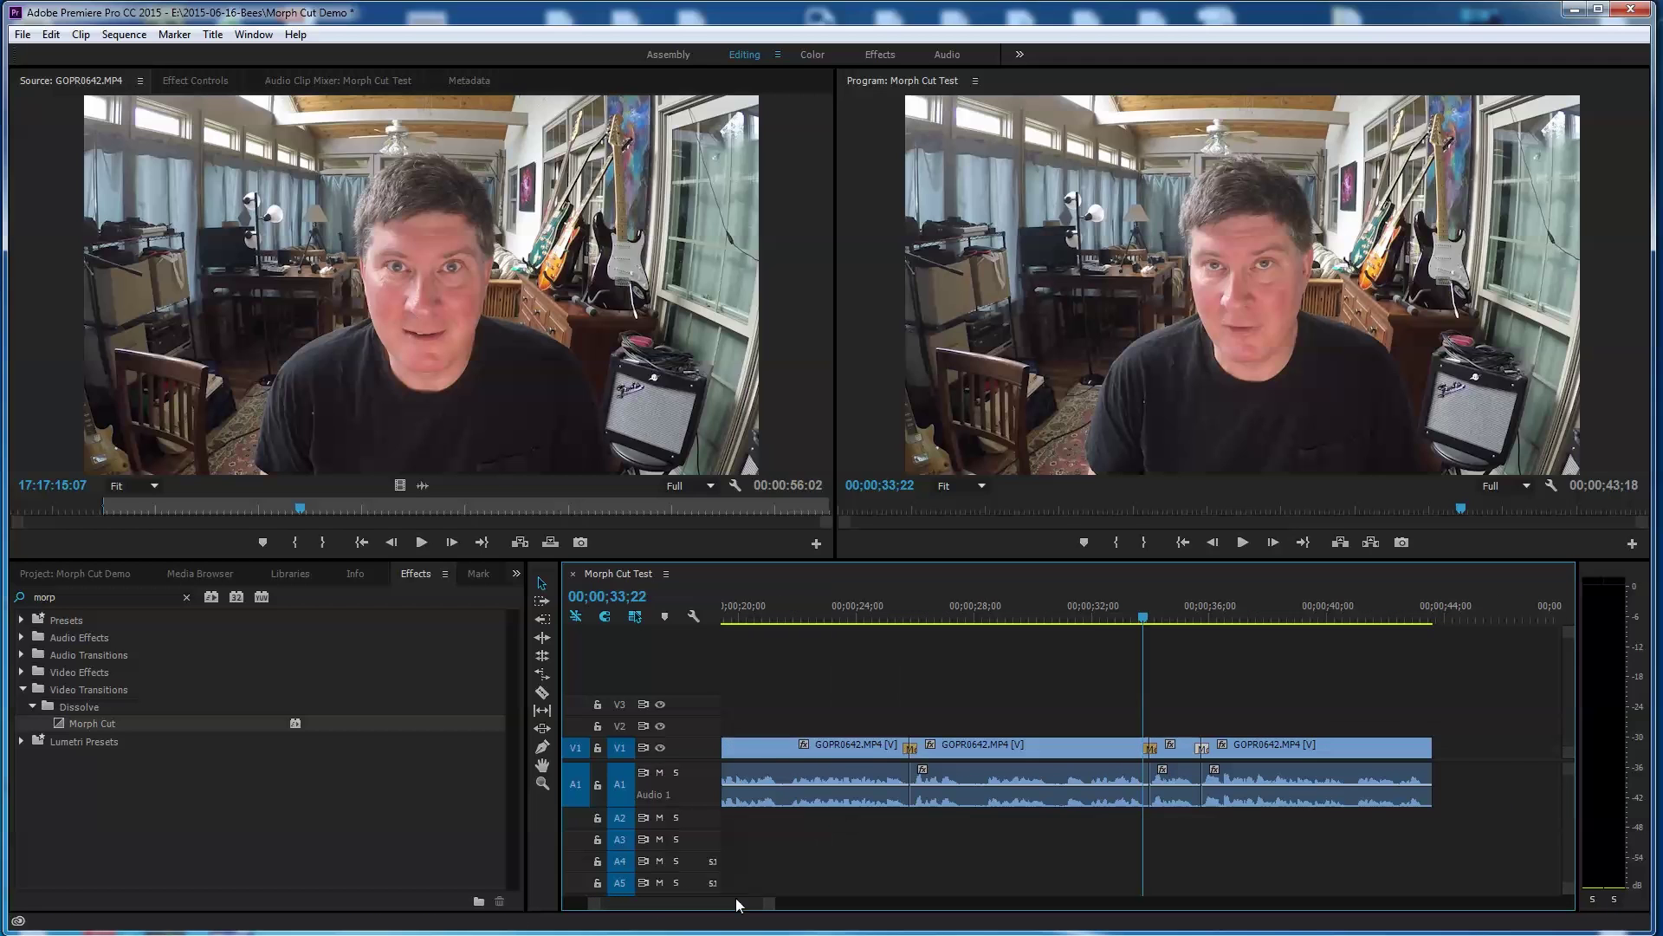
Park the playhead at 00;00;25;21 and open GOPR0641.MP4 from the Project panel in the Source Monitor.
{"action": "left_click_drag", "start_coordinate": [1146, 617], "coordinate": [906, 617]}
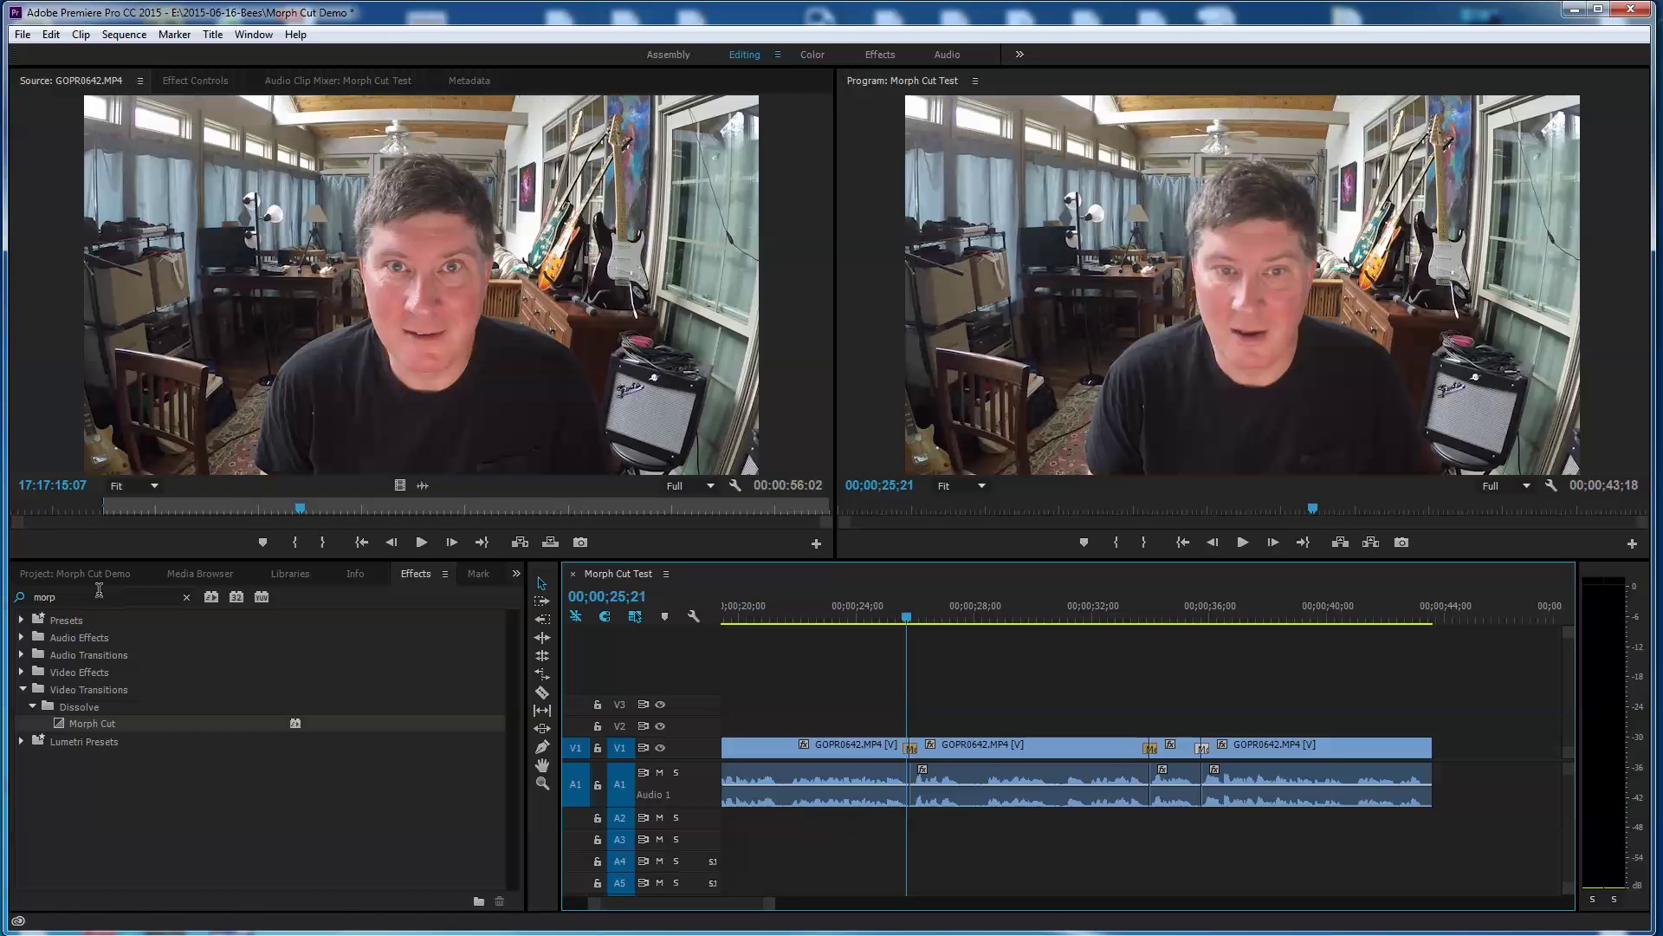
{"action": "left_click", "coordinate": [207, 579]}
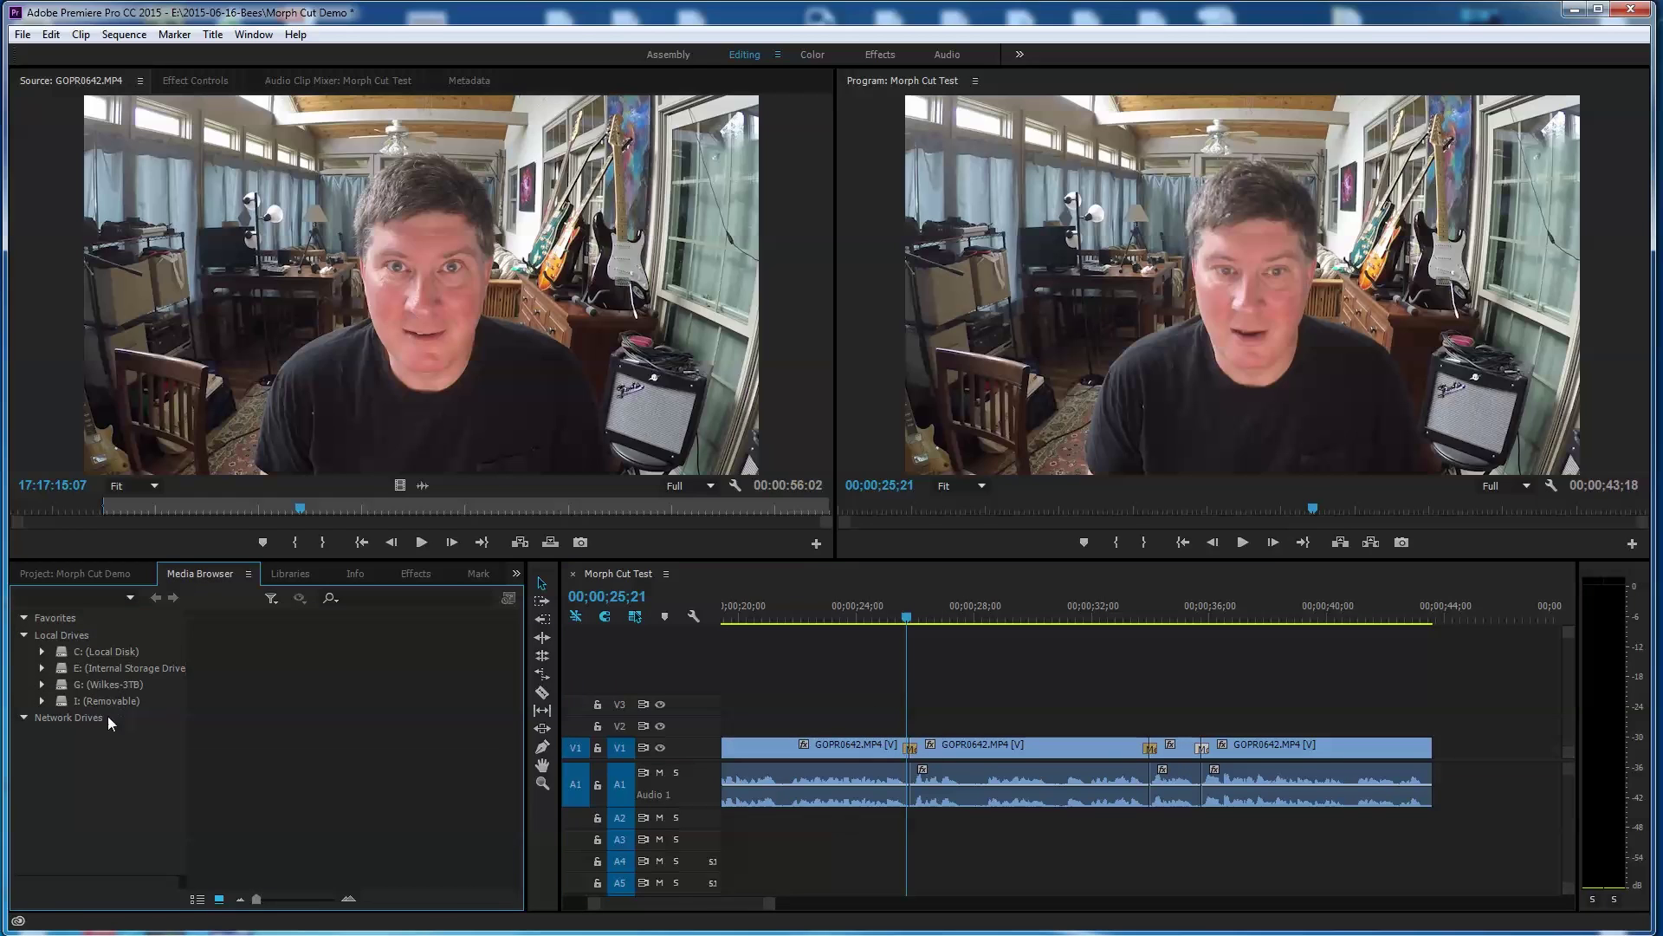
{"action": "key", "text": "shift+1"}
{"action": "double_click", "coordinate": [69, 728]}
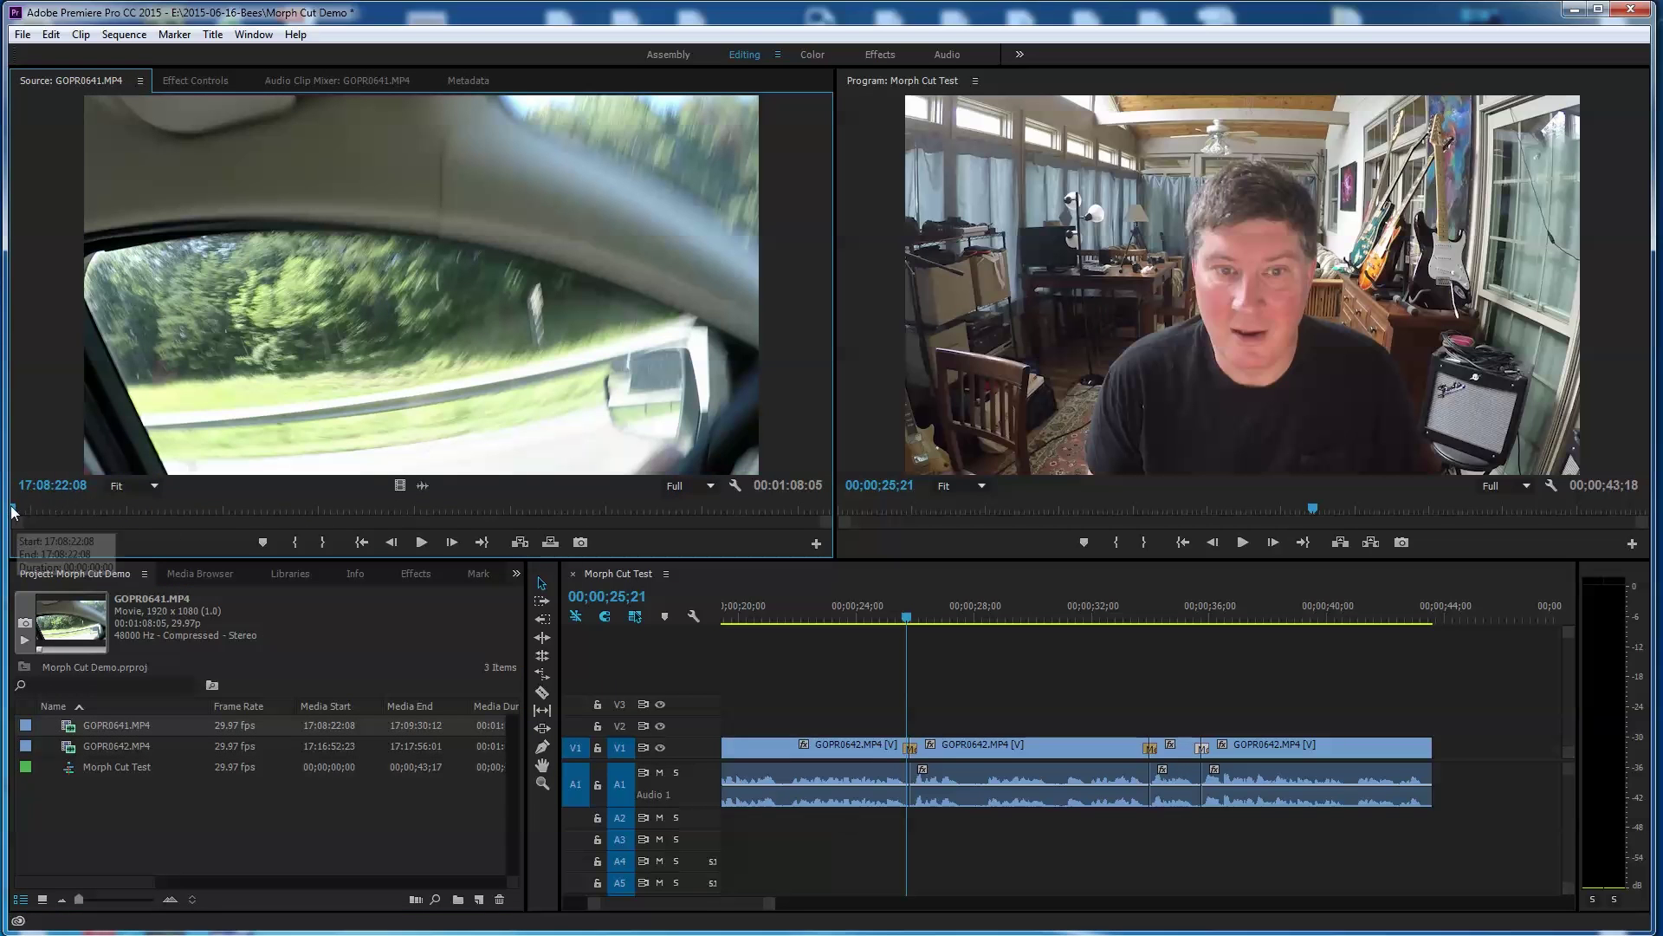
{"action": "left_click", "coordinate": [175, 510]}
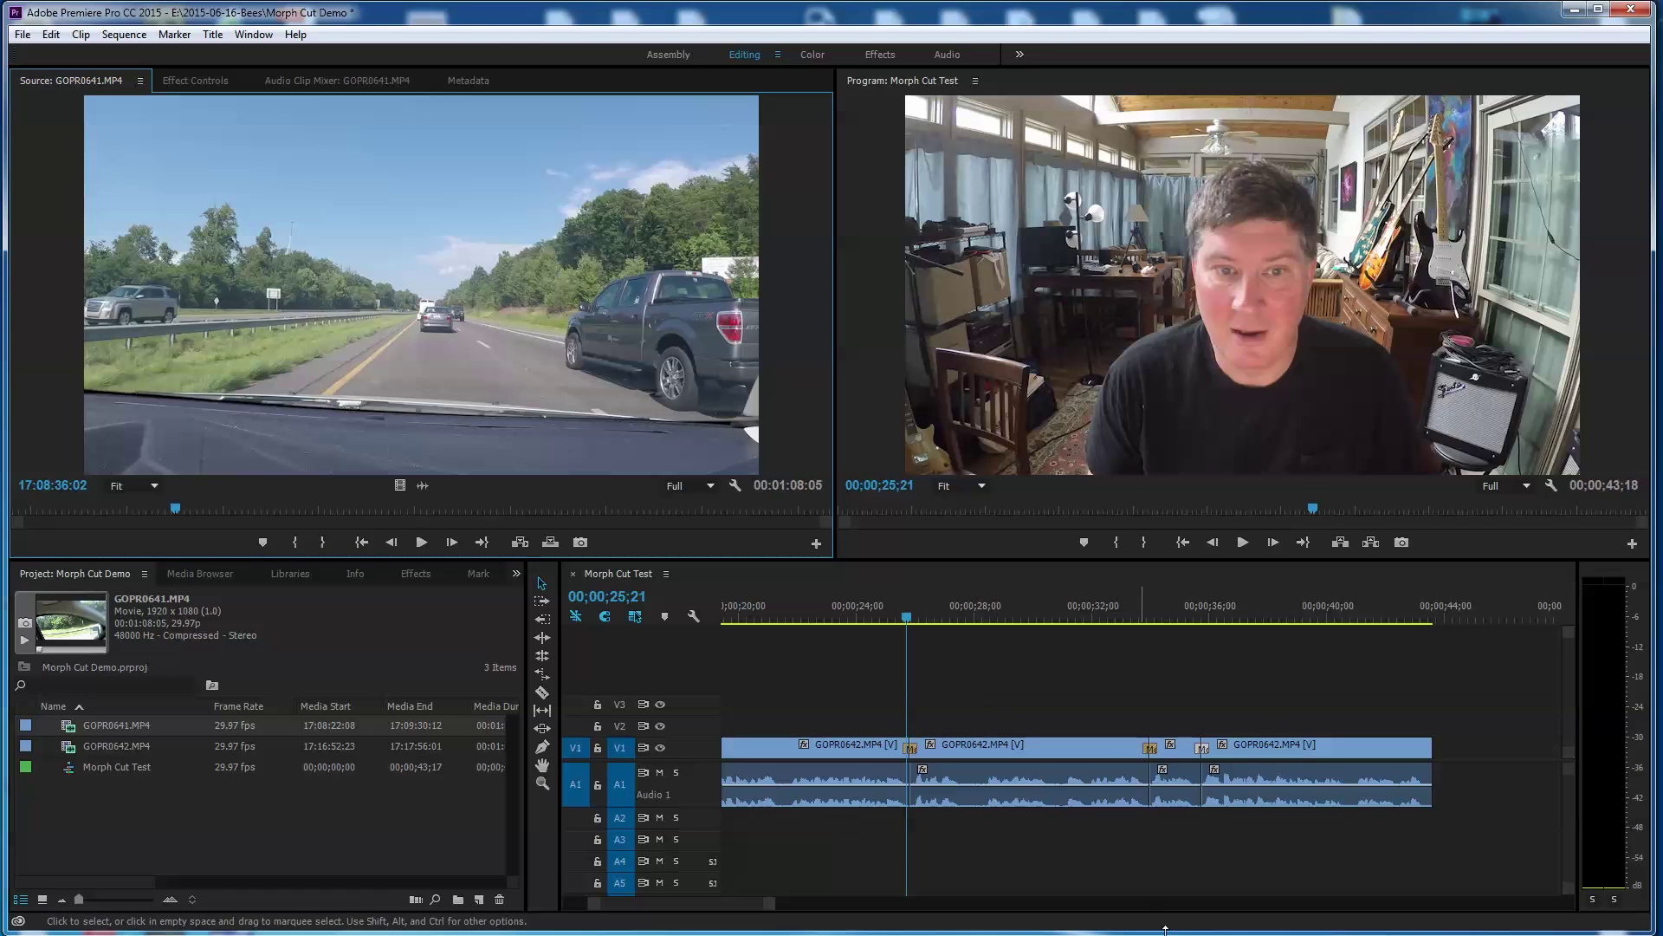
{"action": "left_click_drag", "start_coordinate": [761, 908], "coordinate": [638, 904]}
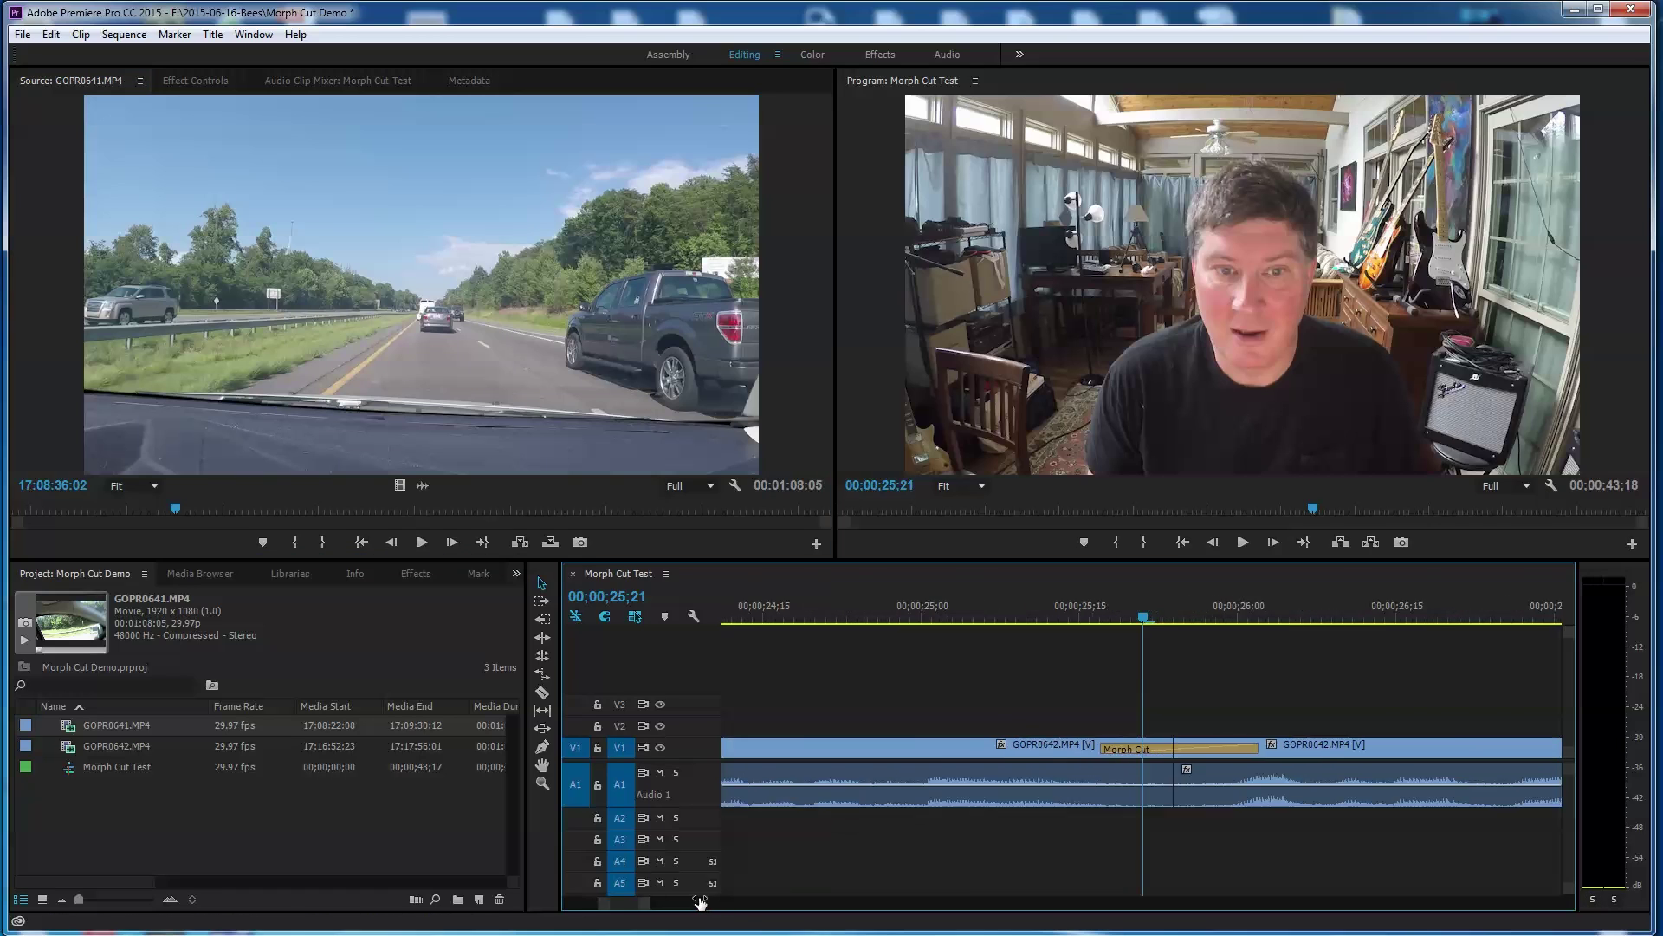
{"action": "left_click_drag", "start_coordinate": [1142, 614], "coordinate": [1071, 652]}
{"action": "key", "text": "space"}
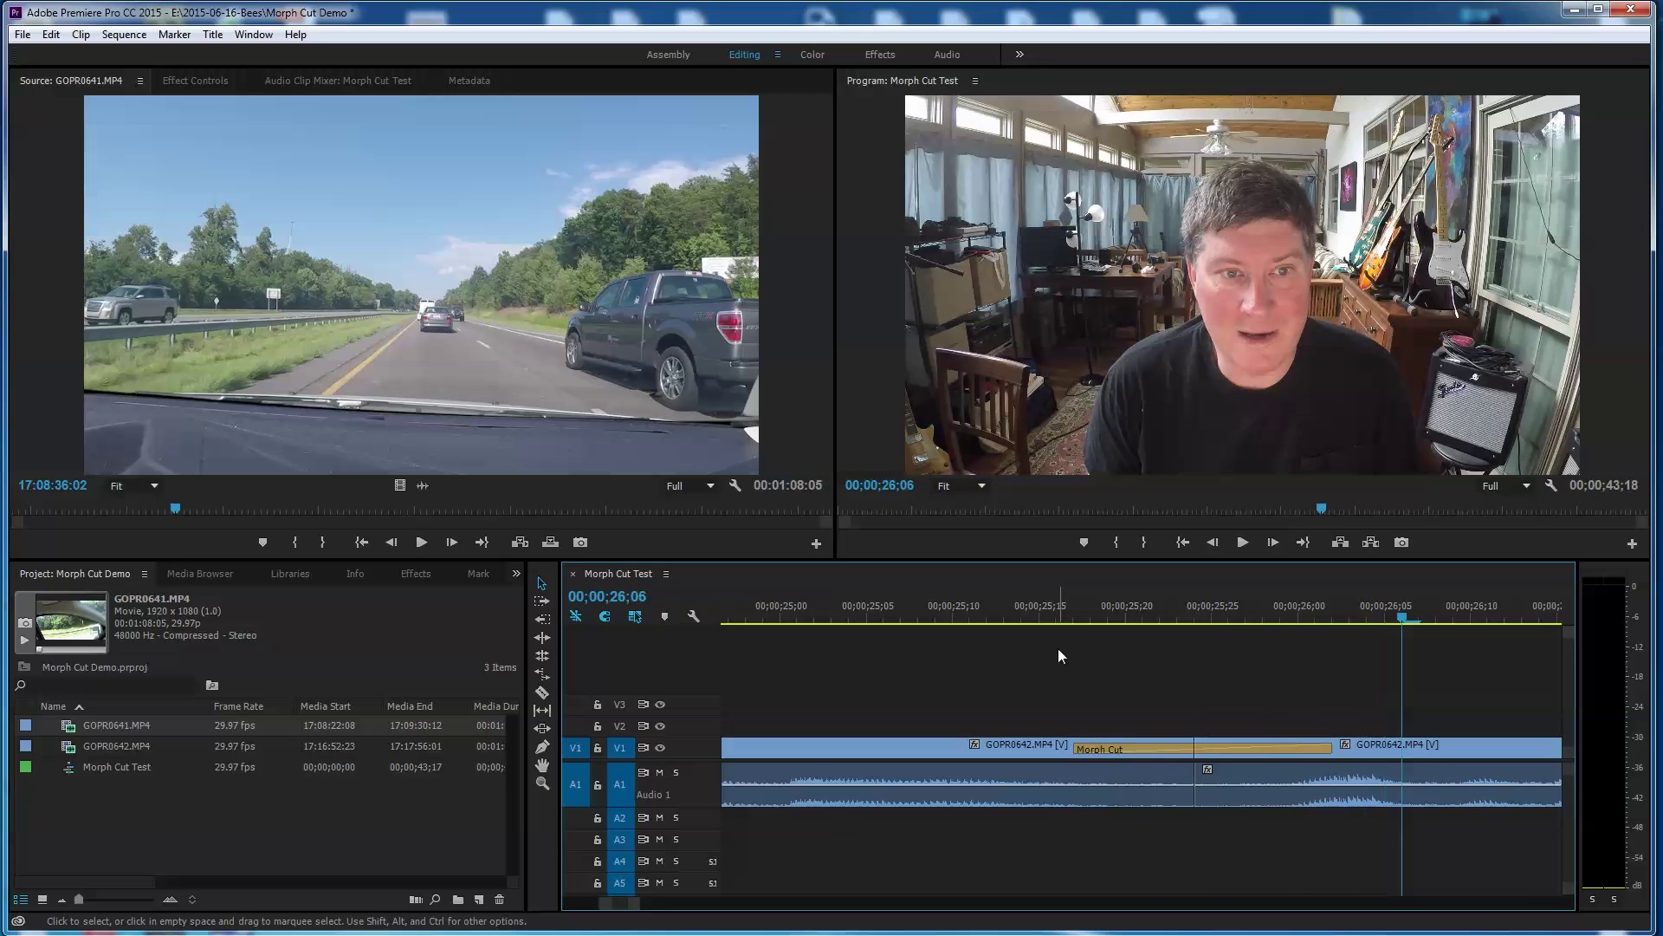
{"action": "key", "text": "j"}
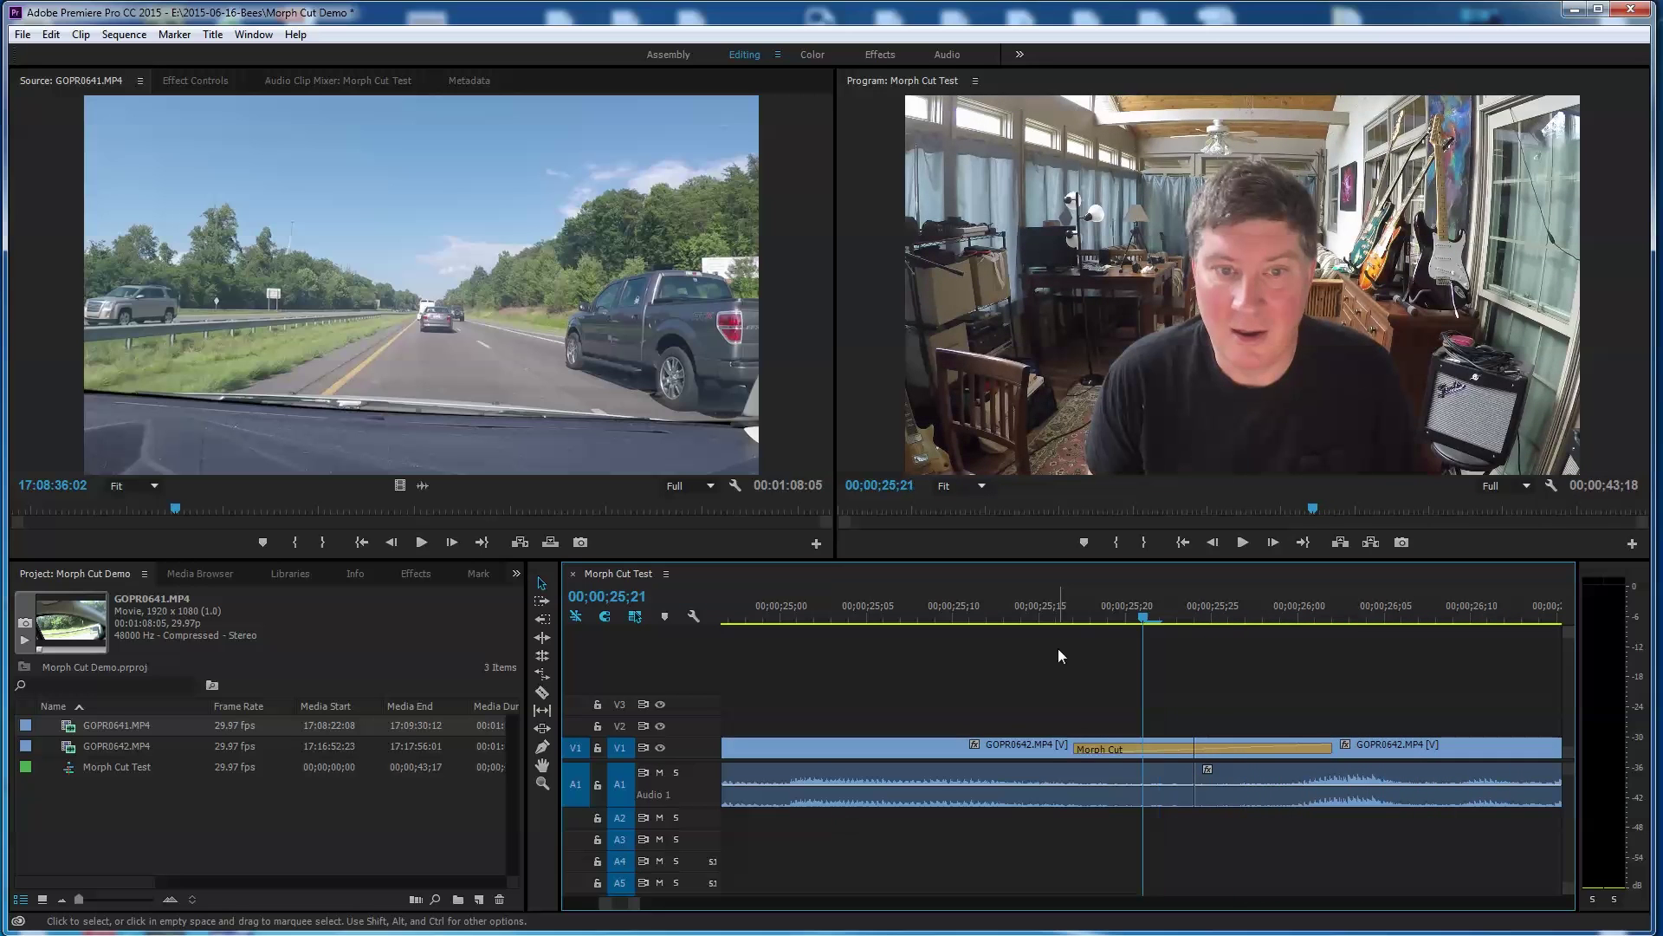
{"action": "key", "text": "l"}
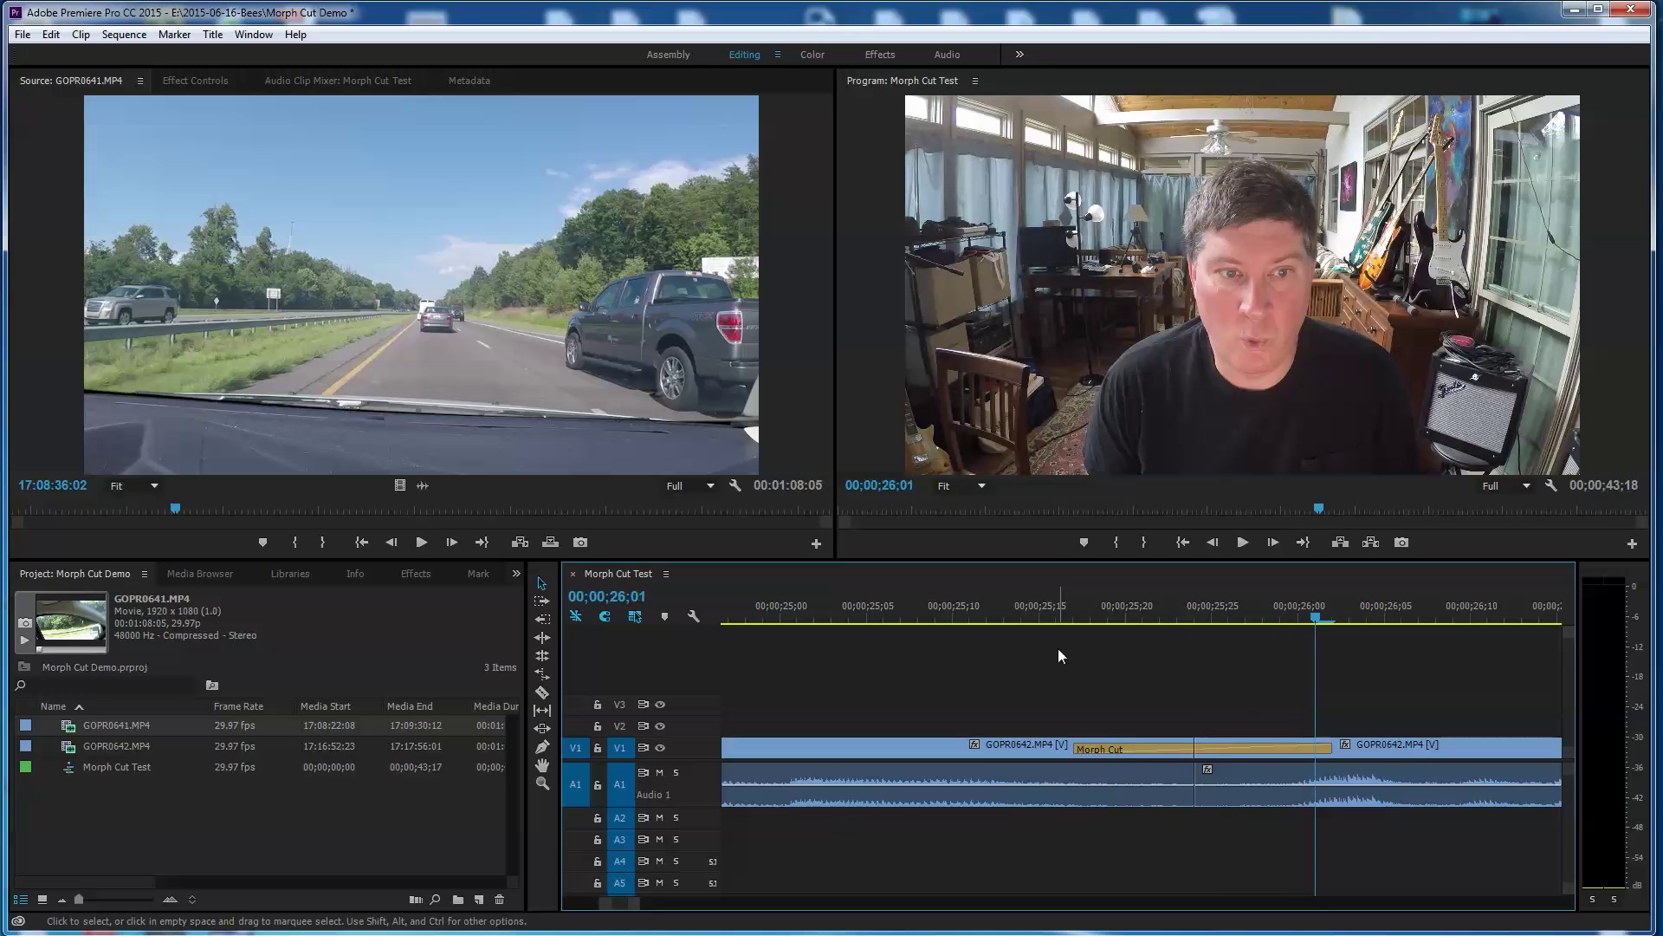
{"action": "key", "text": "k"}
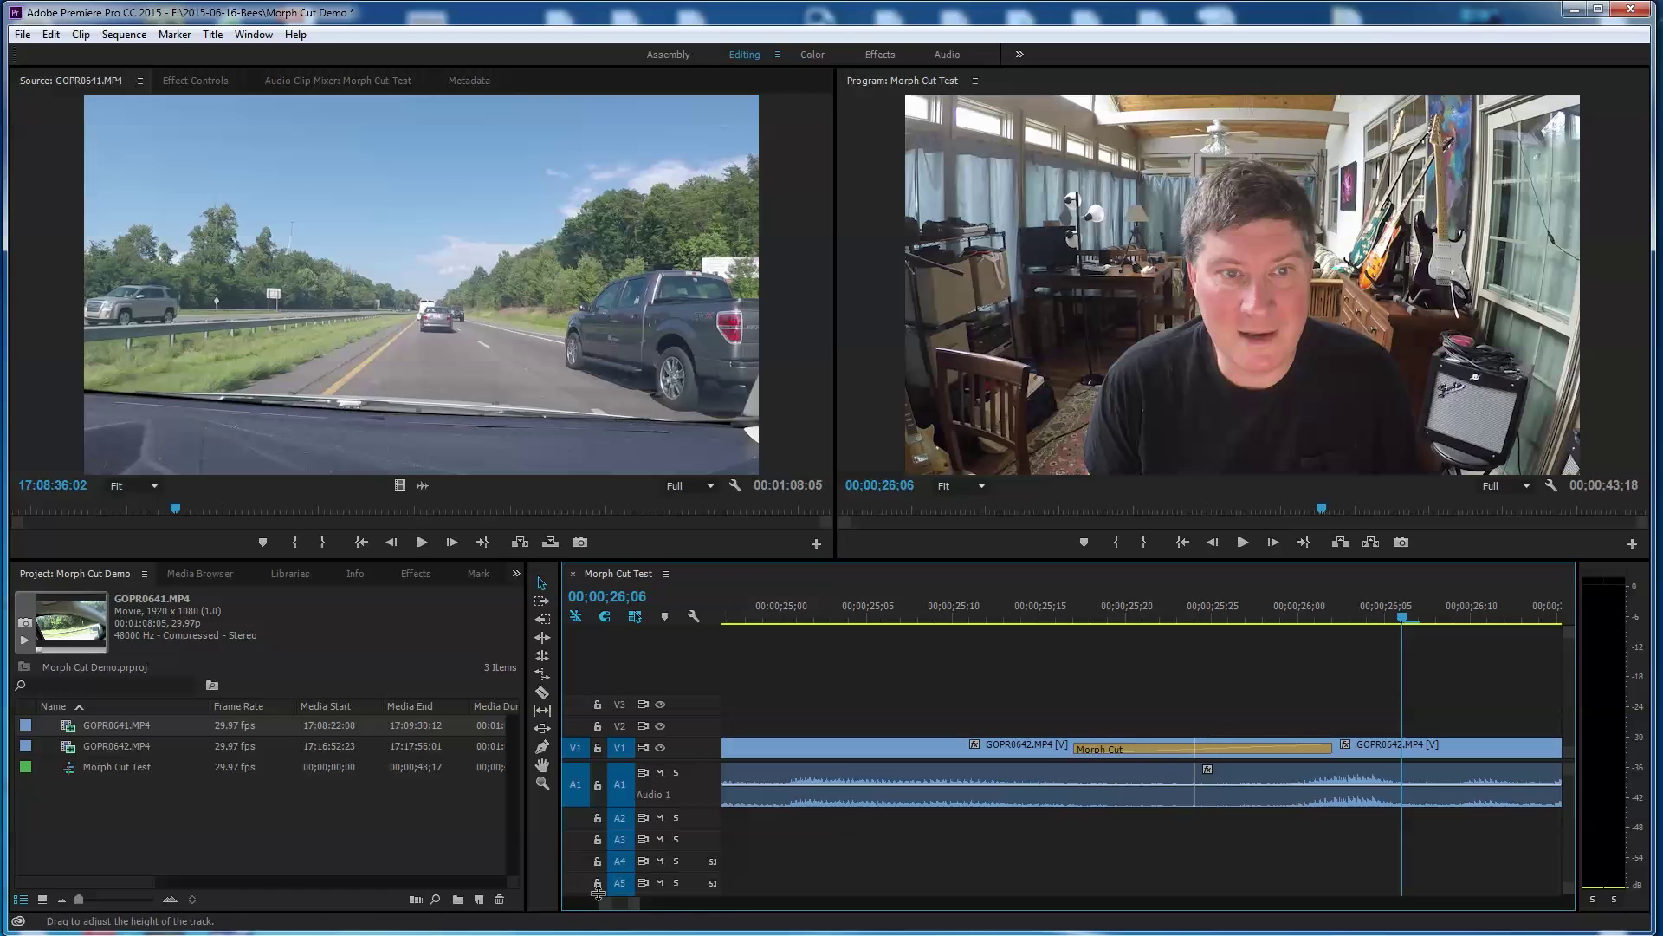
{"action": "left_click_drag", "start_coordinate": [604, 906], "coordinate": [482, 901]}
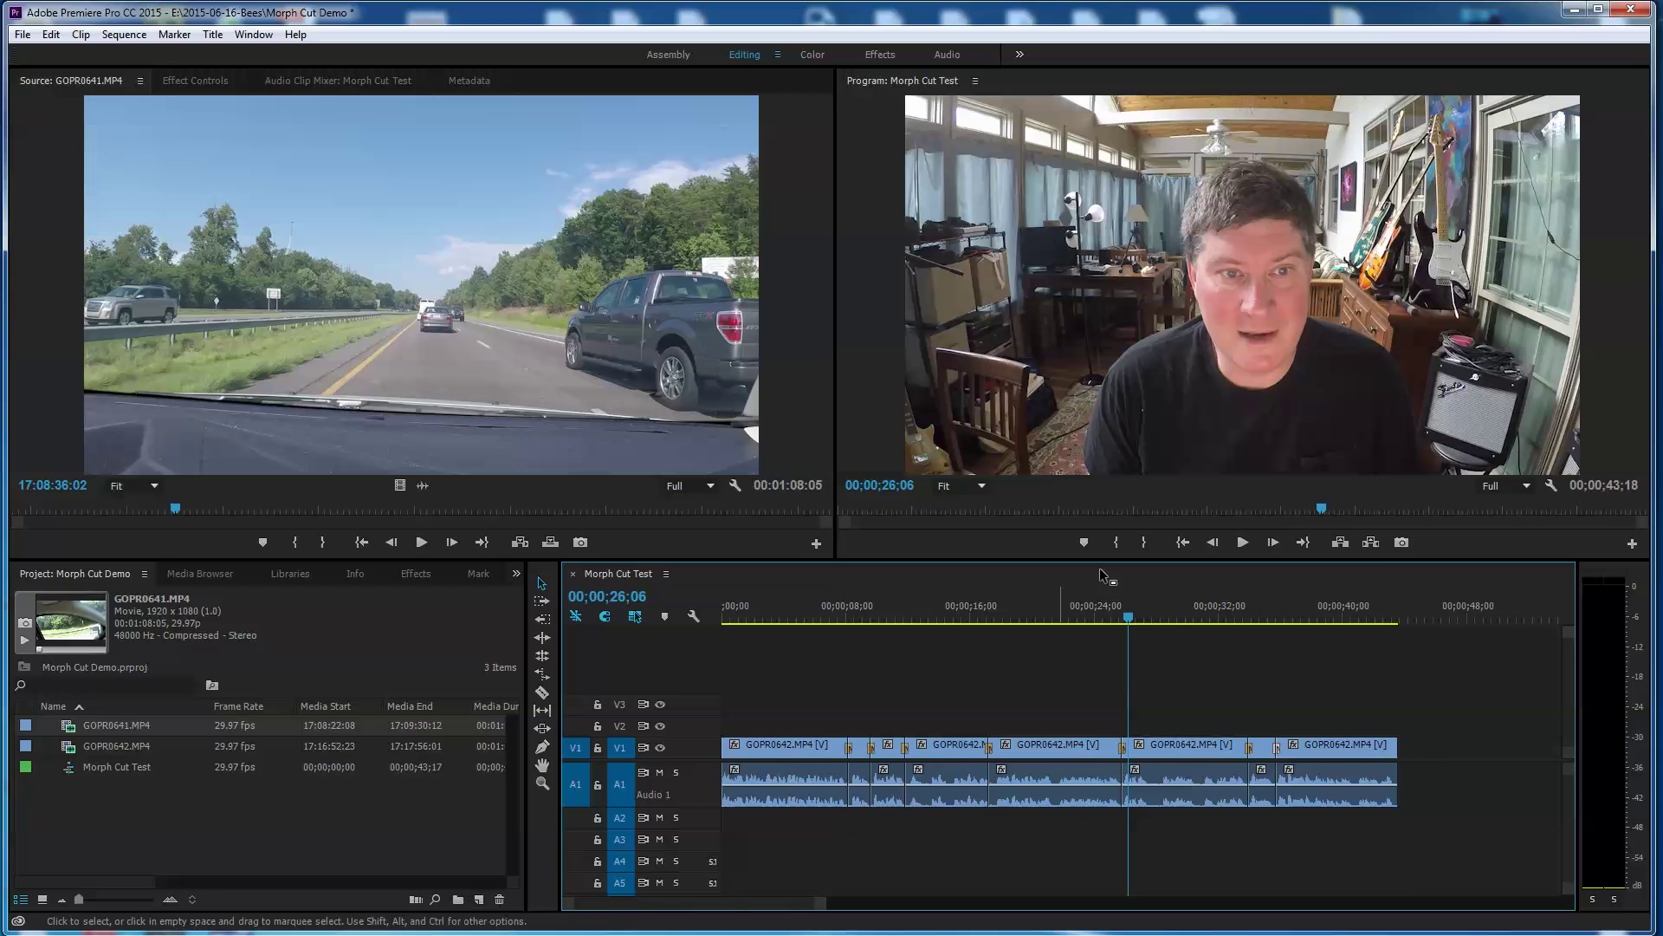
{"action": "left_click", "coordinate": [1028, 611]}
{"action": "left_click_drag", "start_coordinate": [1020, 658], "coordinate": [901, 698]}
{"action": "key", "text": "shift+Right"}
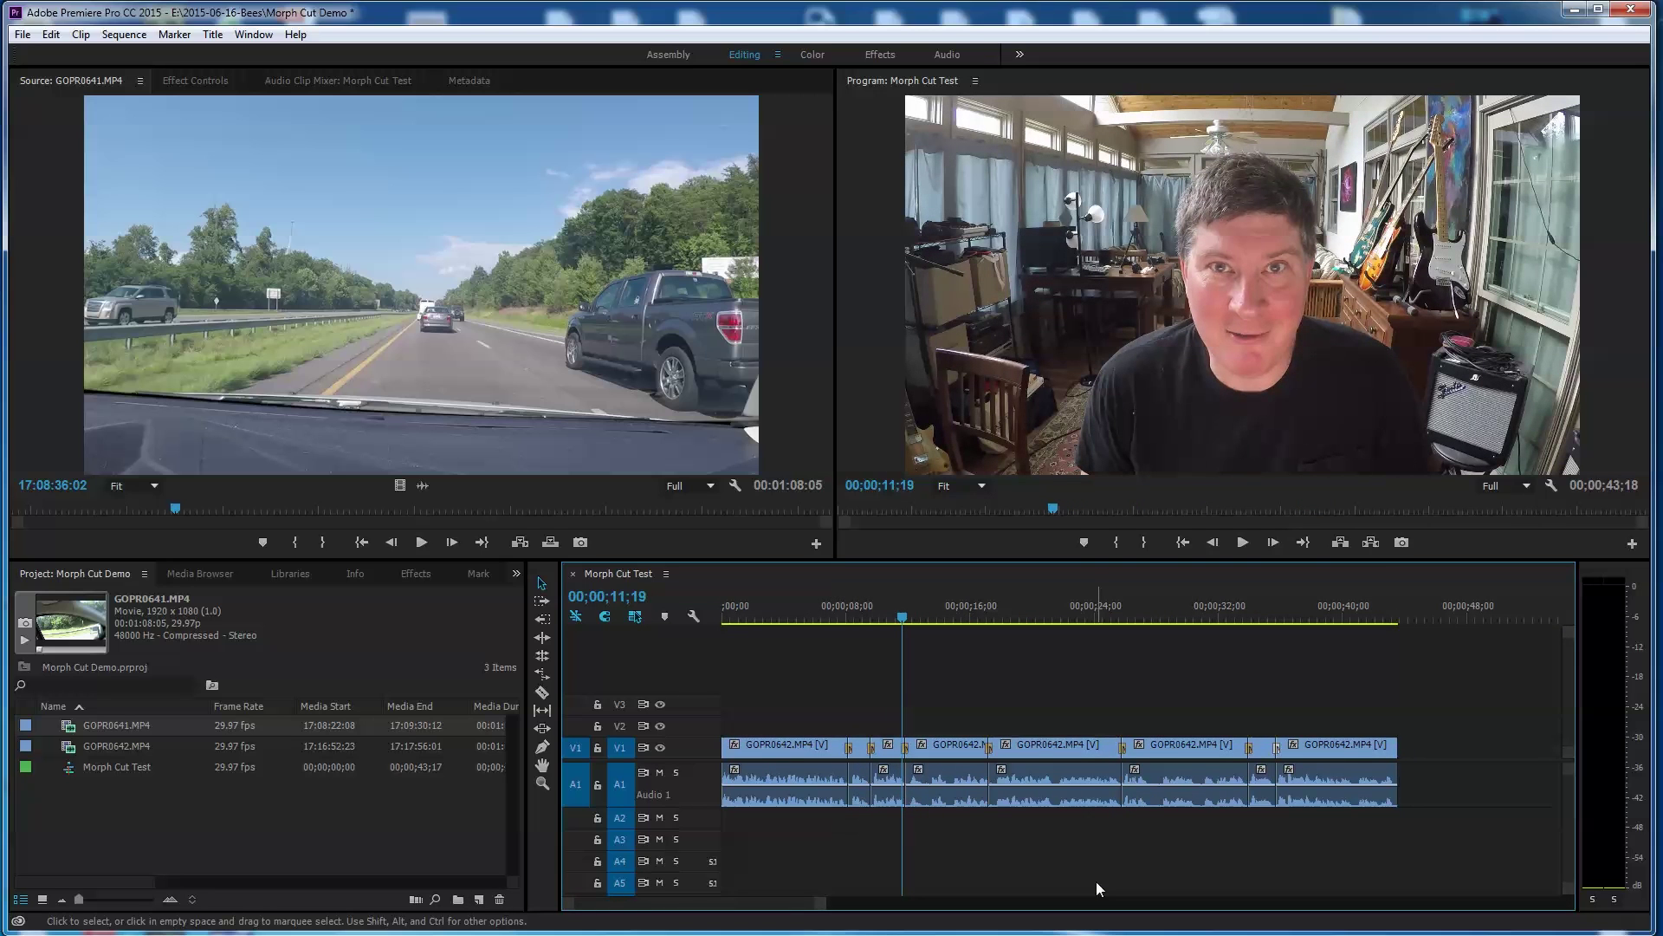
{"action": "key", "text": "shift+Right"}
{"action": "key", "text": "shift+Right"}
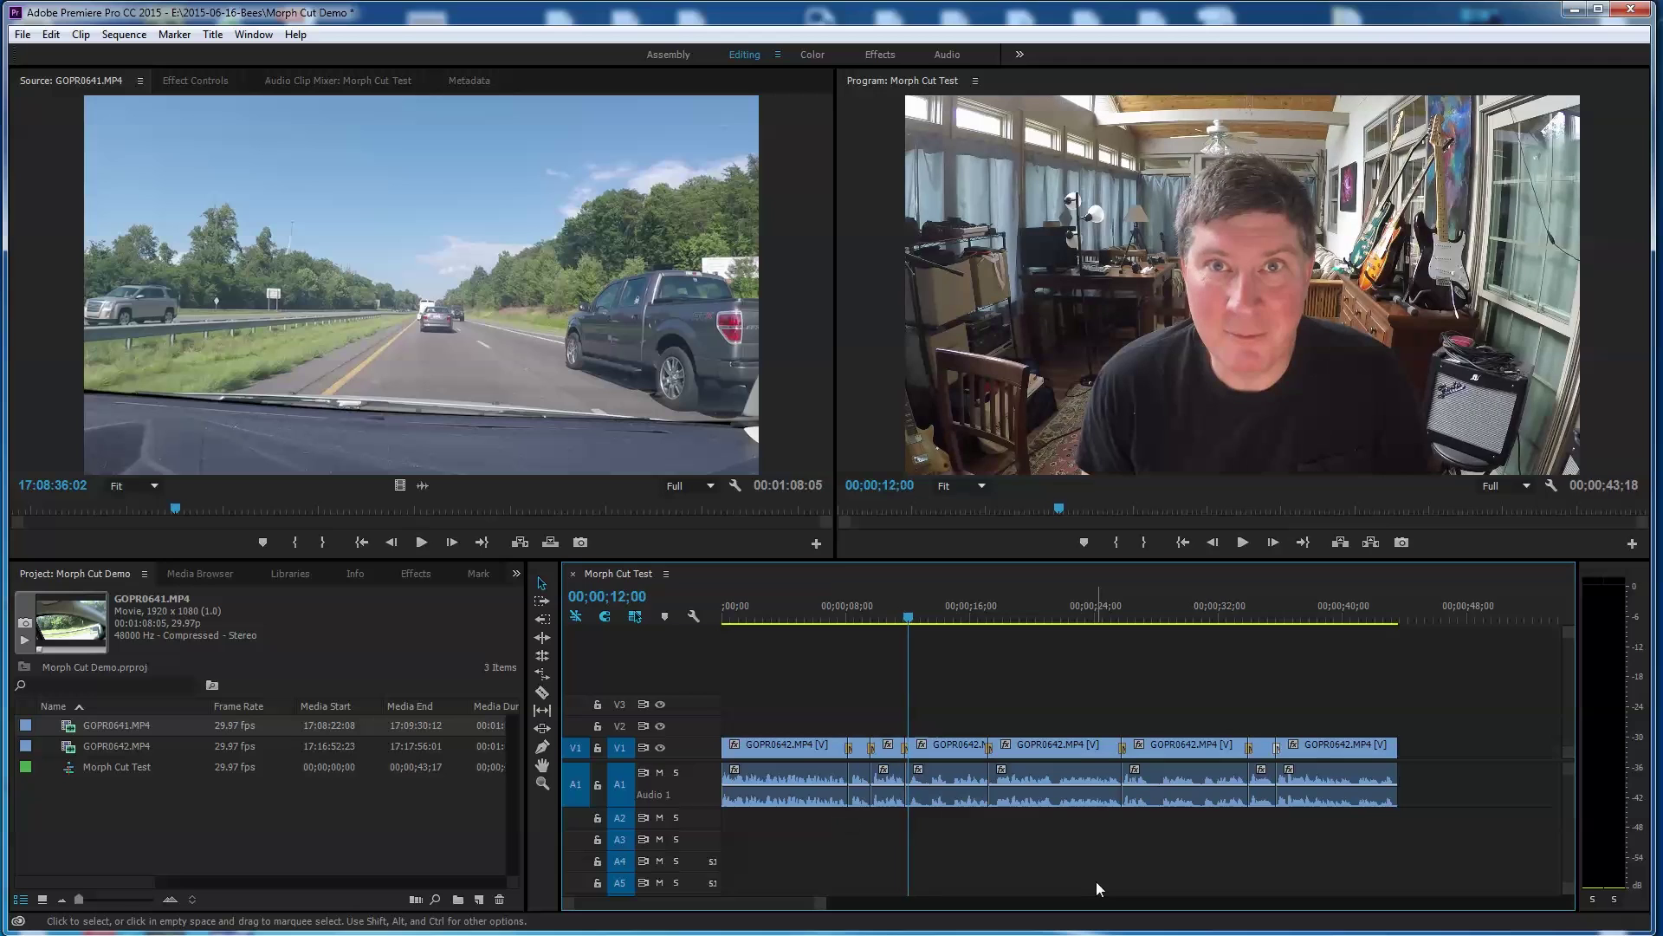
{"action": "key", "text": "shift+Right"}
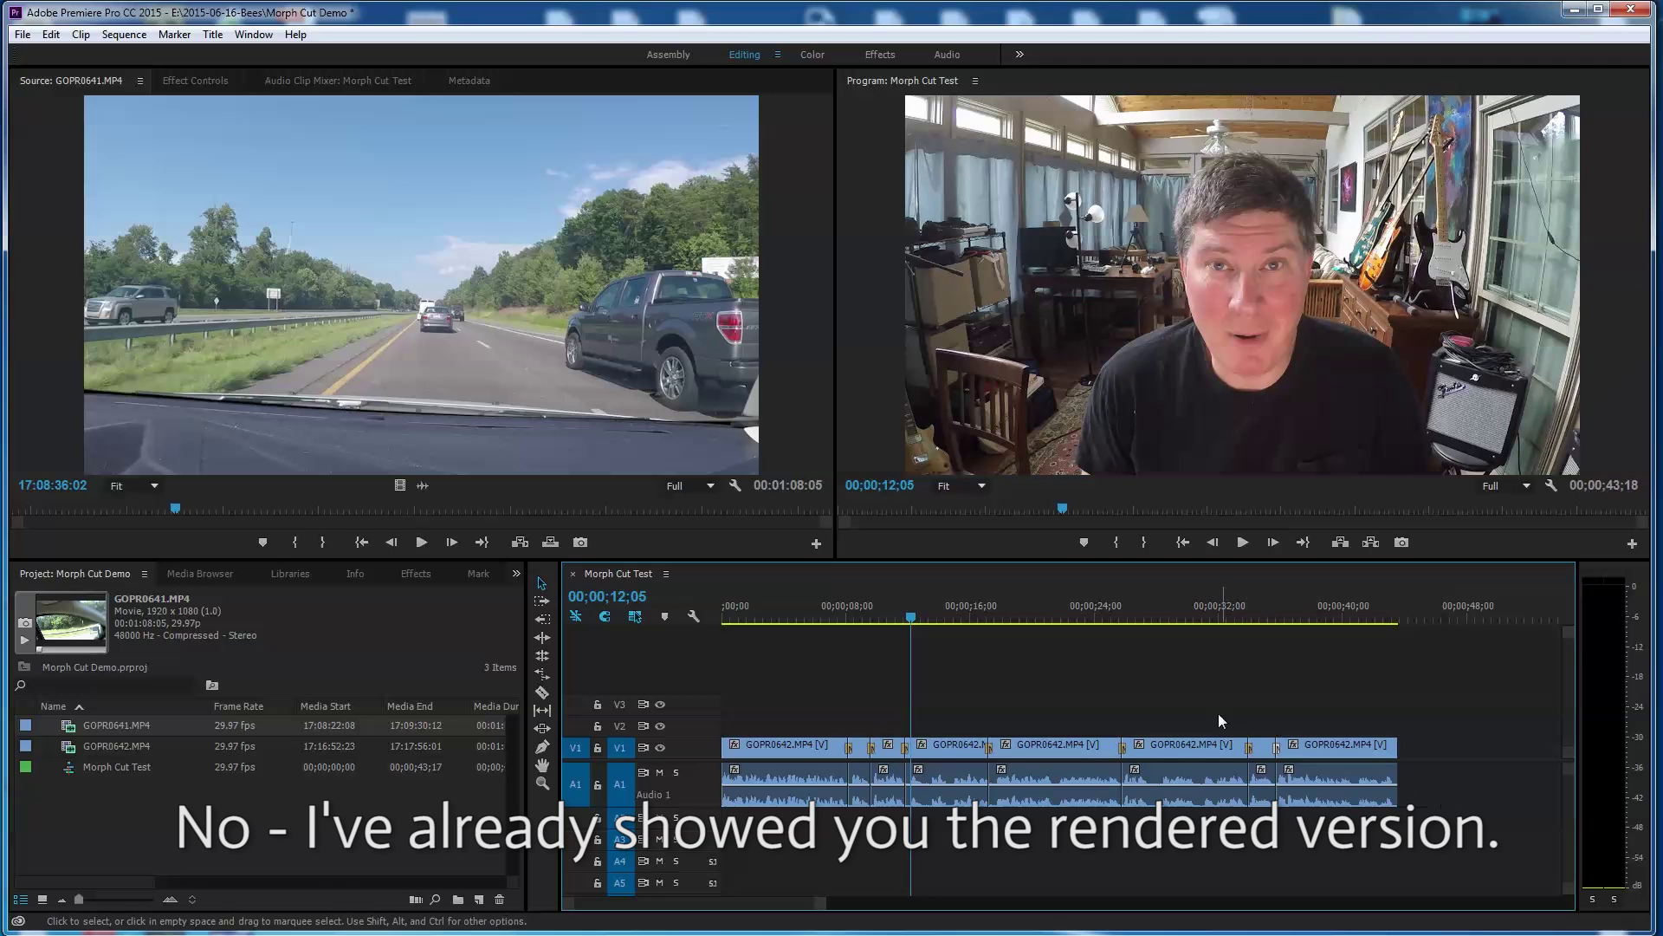